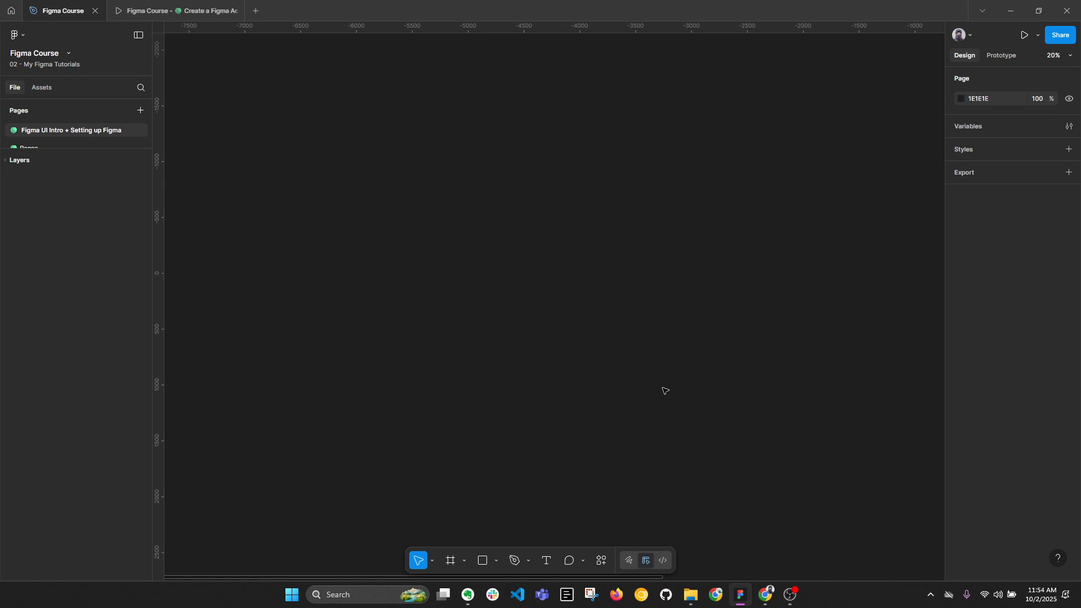
Rename the file by appending "by" and the author's first name to "Figma Course".
left_click(56, 54)
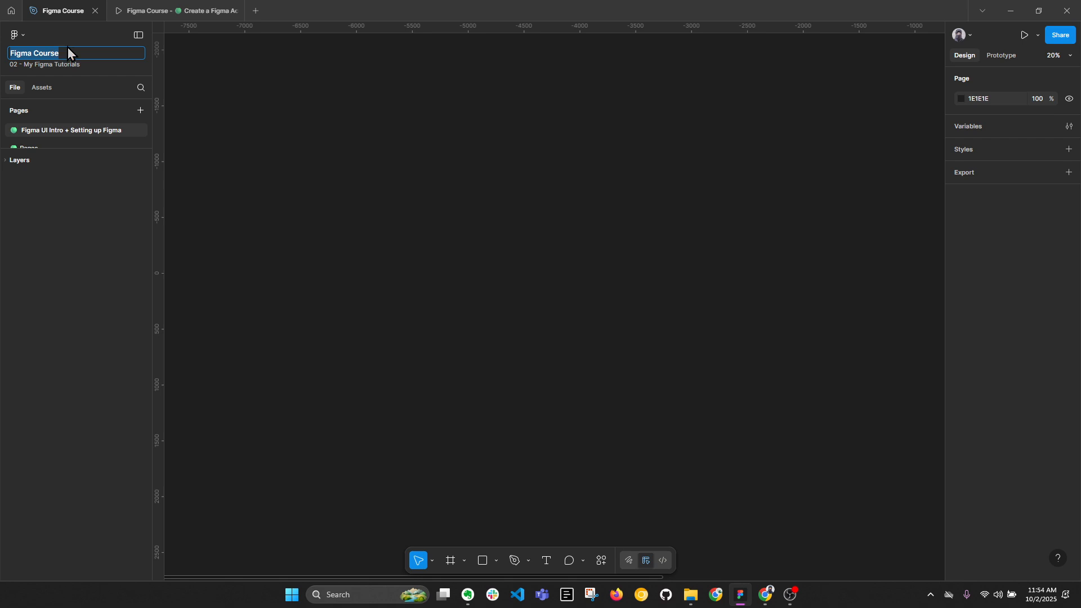
left_click(76, 53)
type("by Kiran")
key("Return")
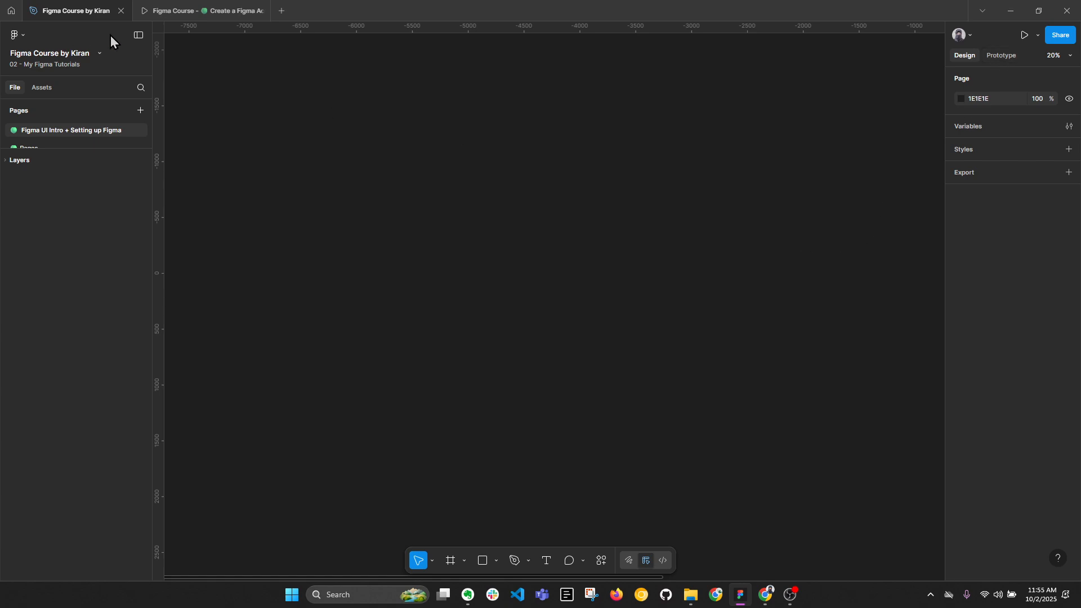
Minimize the interface and draw a rectangle about 686 × 575 on the empty canvas.
left_click(134, 36)
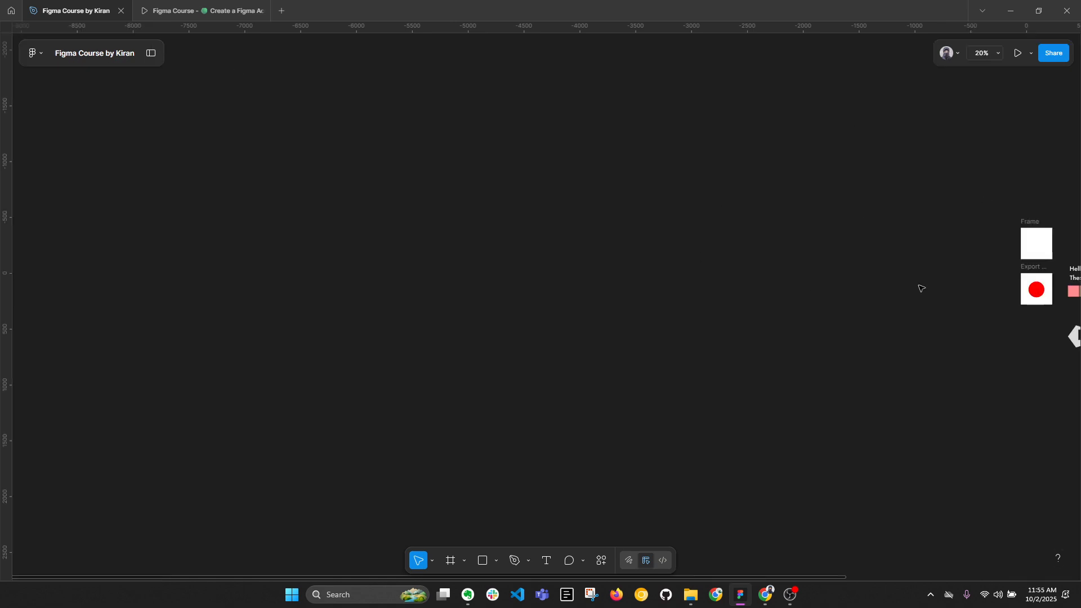
mouse_move(338, 227)
left_mouse_down()
mouse_move(483, 224)
mouse_move(571, 282)
left_mouse_up()
key("r")
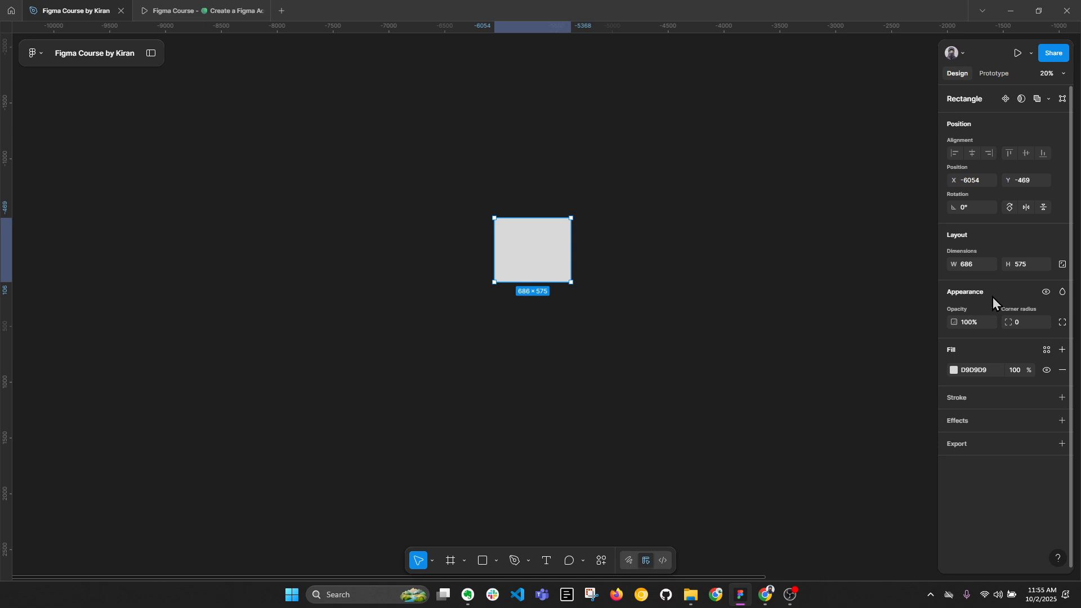
Add the text "sdfghju" on the canvas beside the rectangle.
key("t")
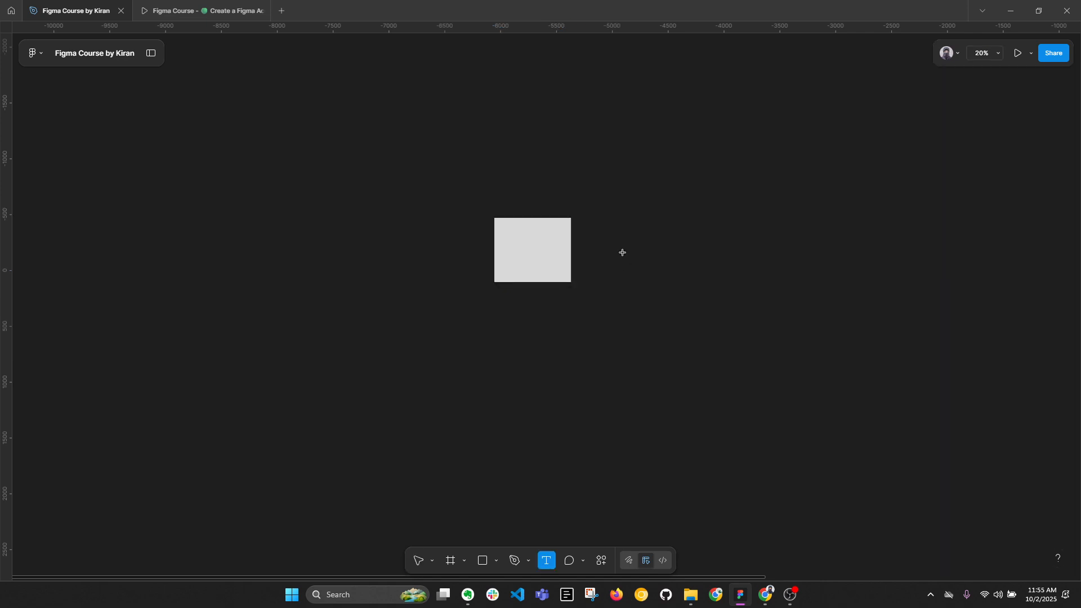
left_click(622, 248)
type("sdfghju")
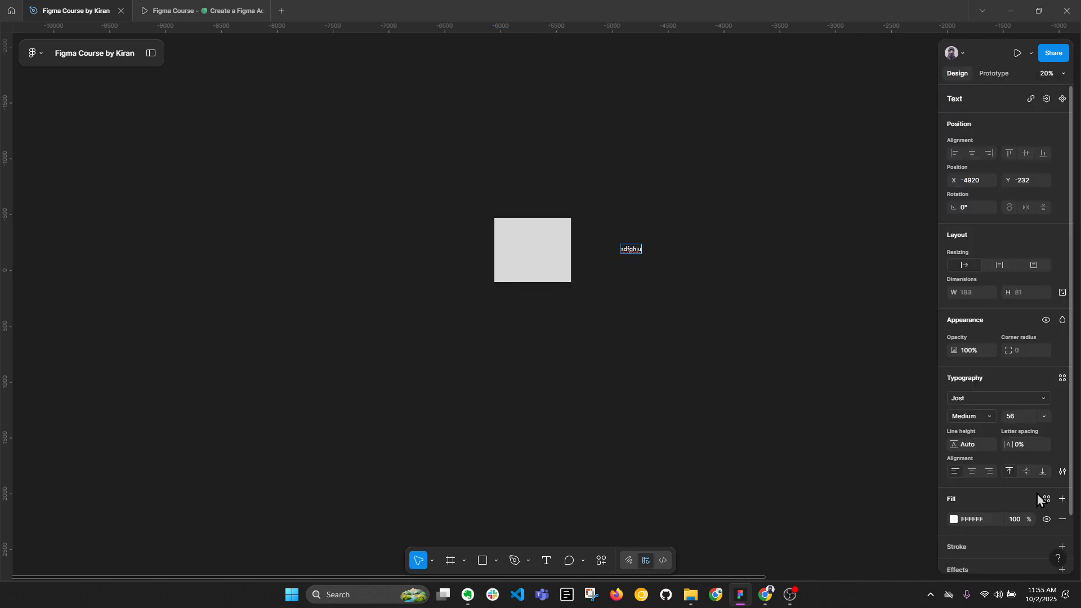
key("Escape")
Delete the rectangle and the text from the canvas and restore the full interface.
left_click(532, 268)
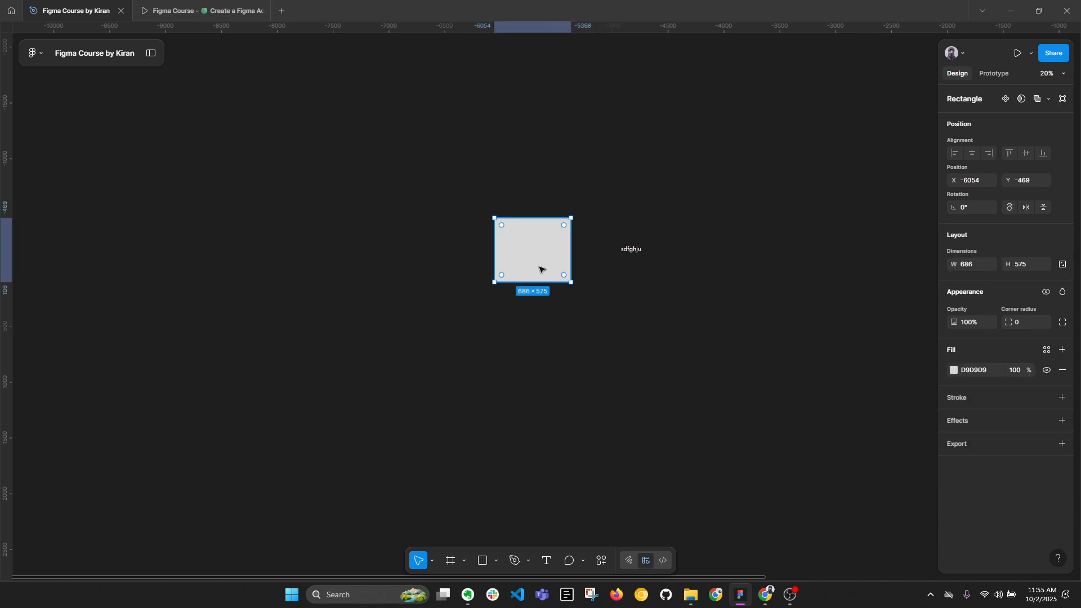
left_click_drag(422, 162, 724, 365)
key("Delete")
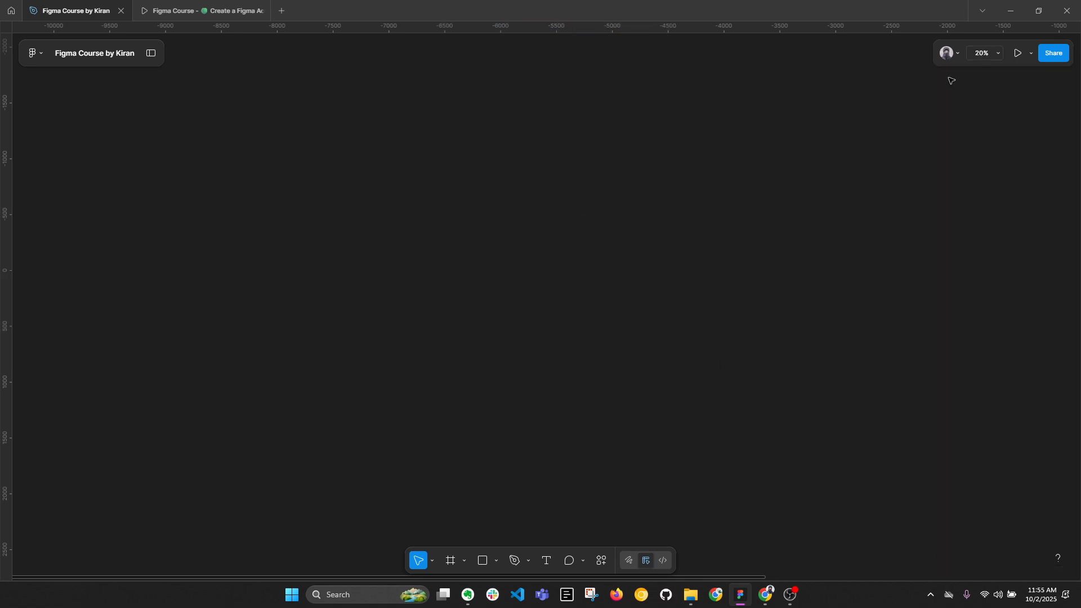
left_click(149, 55)
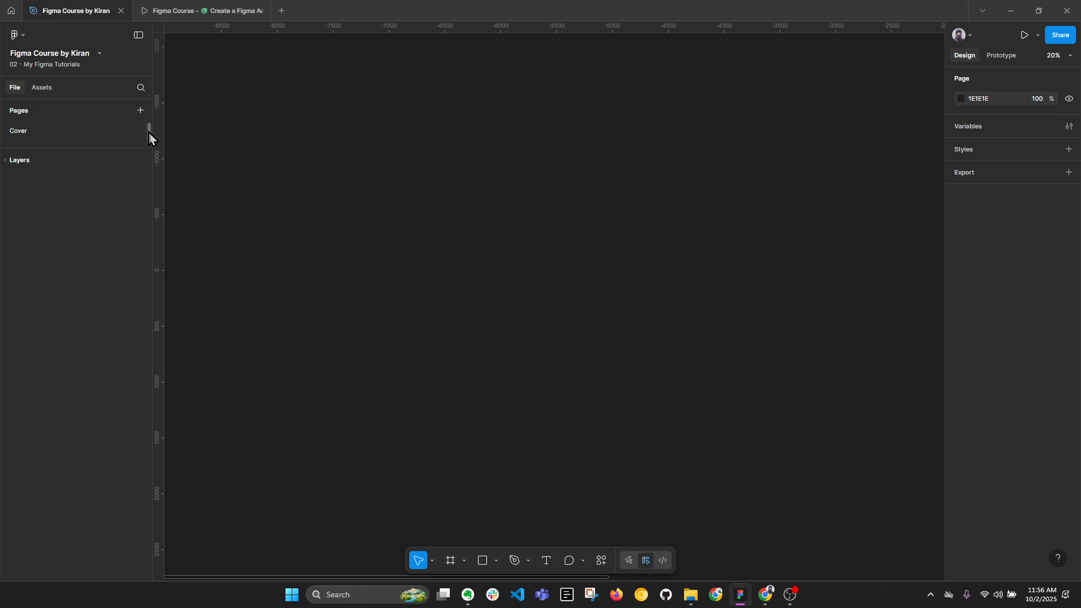
scroll(150, 135, "down", 3)
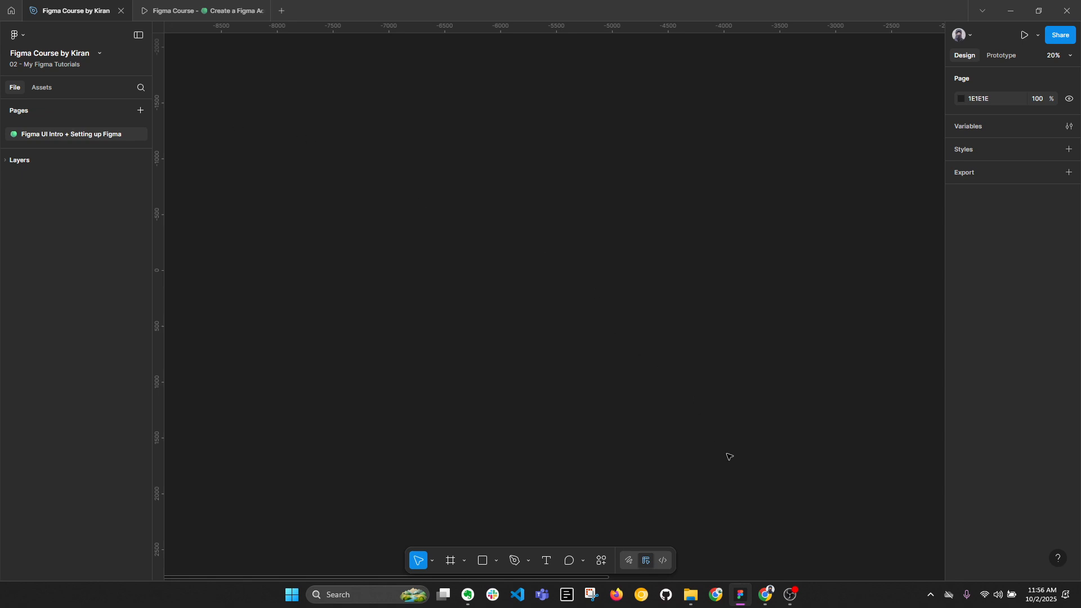
Switch to Chrome and examine the desktop app options on the Figma downloads page.
left_click(767, 595)
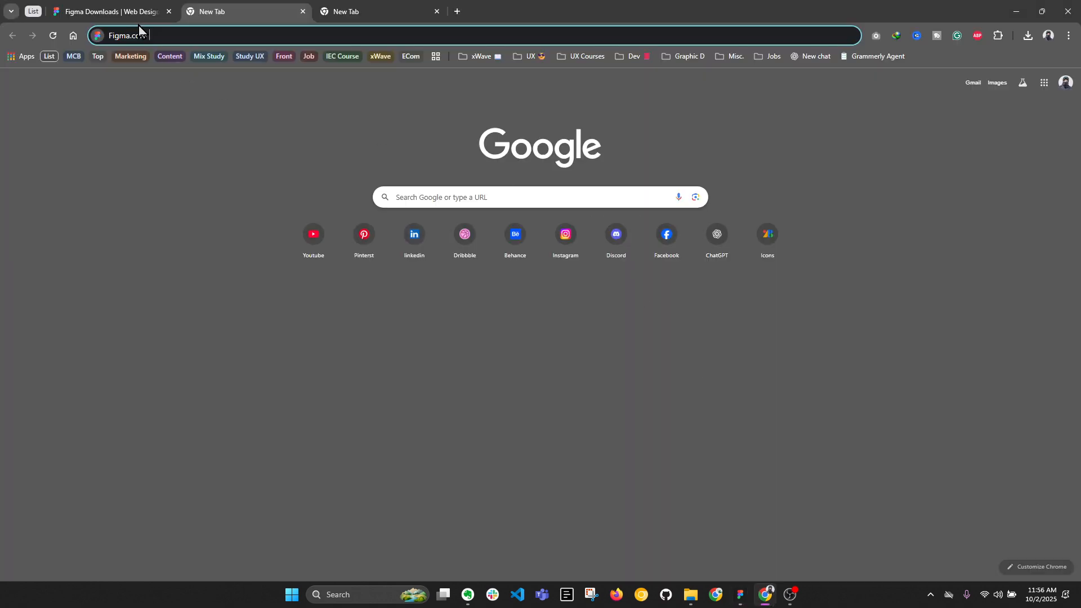
left_click(112, 4)
left_click_drag(155, 35, 234, 45)
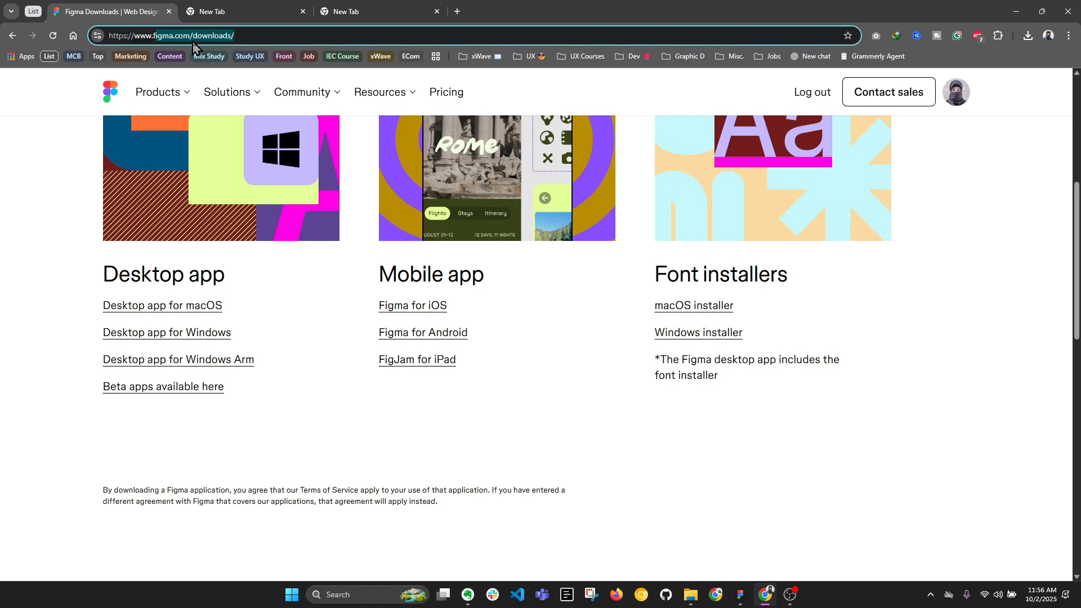
left_click(20, 178)
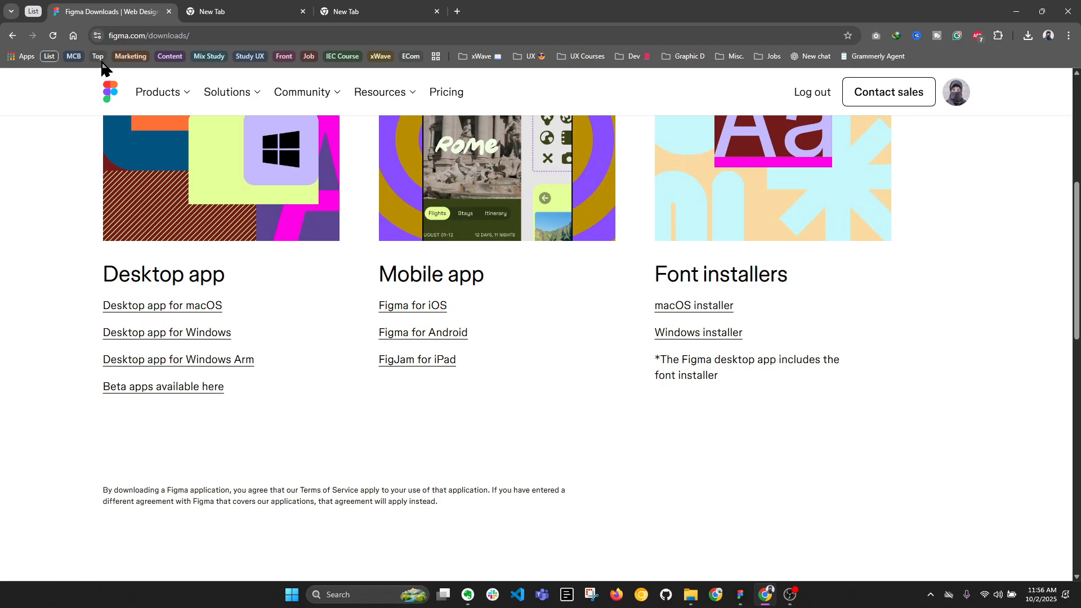
scroll(359, 248, "up", 5)
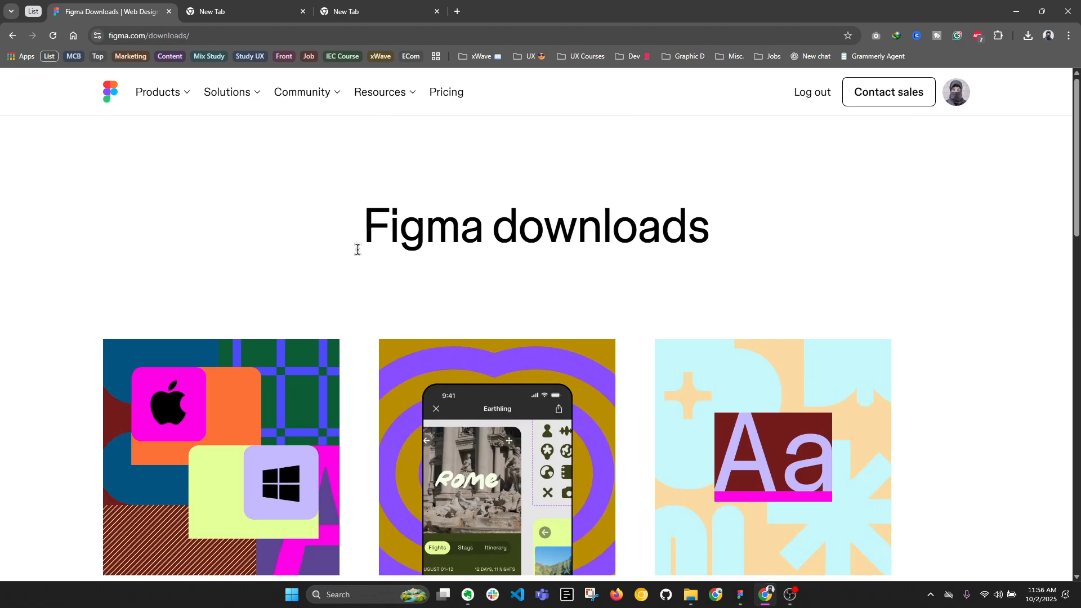
scroll(357, 248, "down", 6)
scroll(369, 265, "up", 4)
scroll(367, 265, "down", 4)
scroll(560, 285, "up", 2)
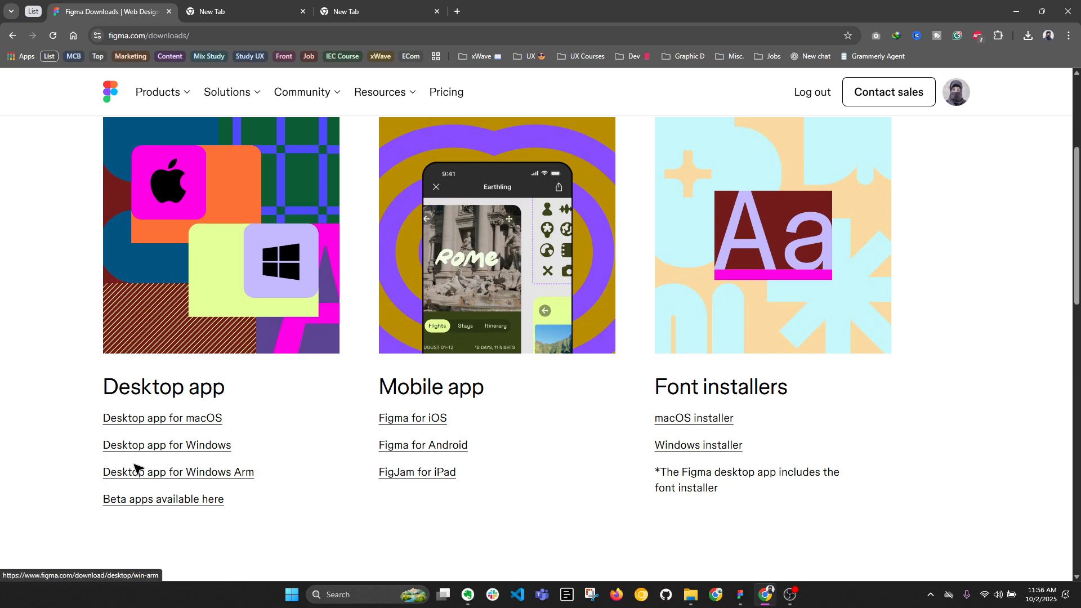
left_click(740, 594)
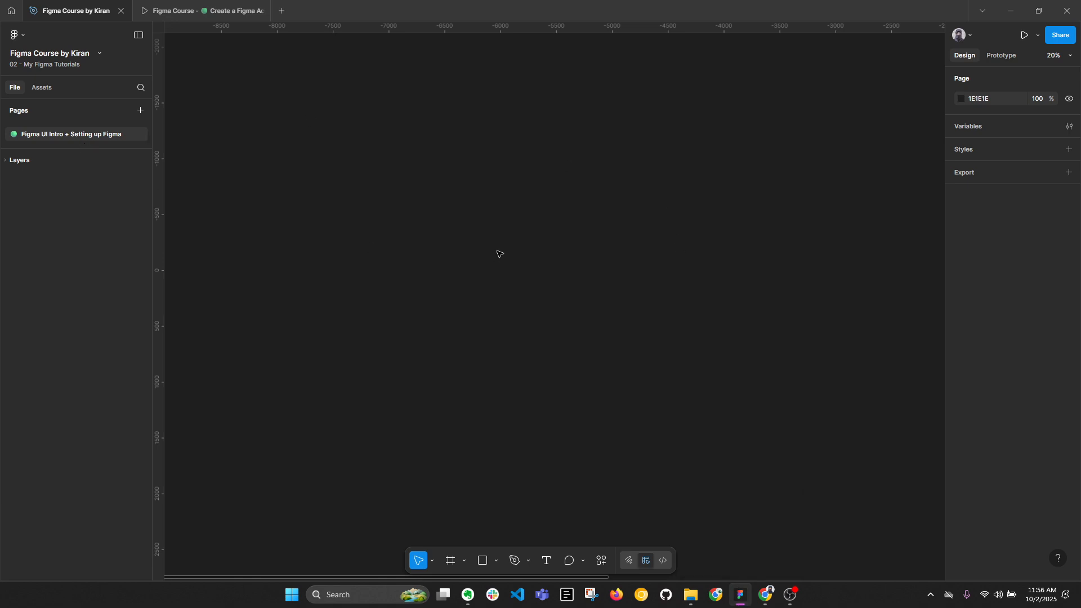
Switch to Chrome and examine the Font installers section of the Figma downloads page.
left_click(763, 597)
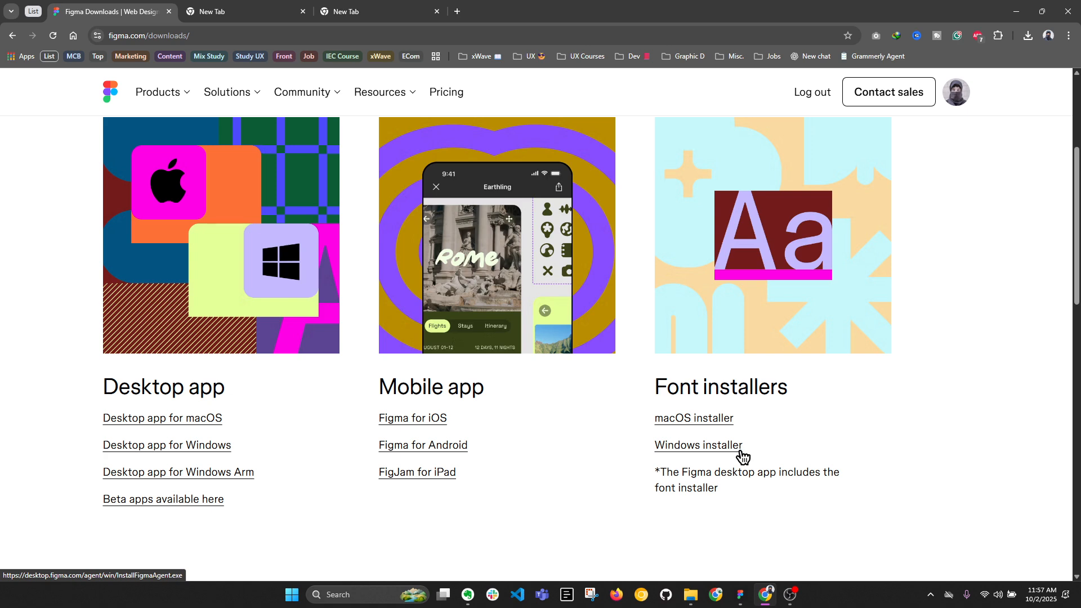
left_click_drag(655, 387, 791, 386)
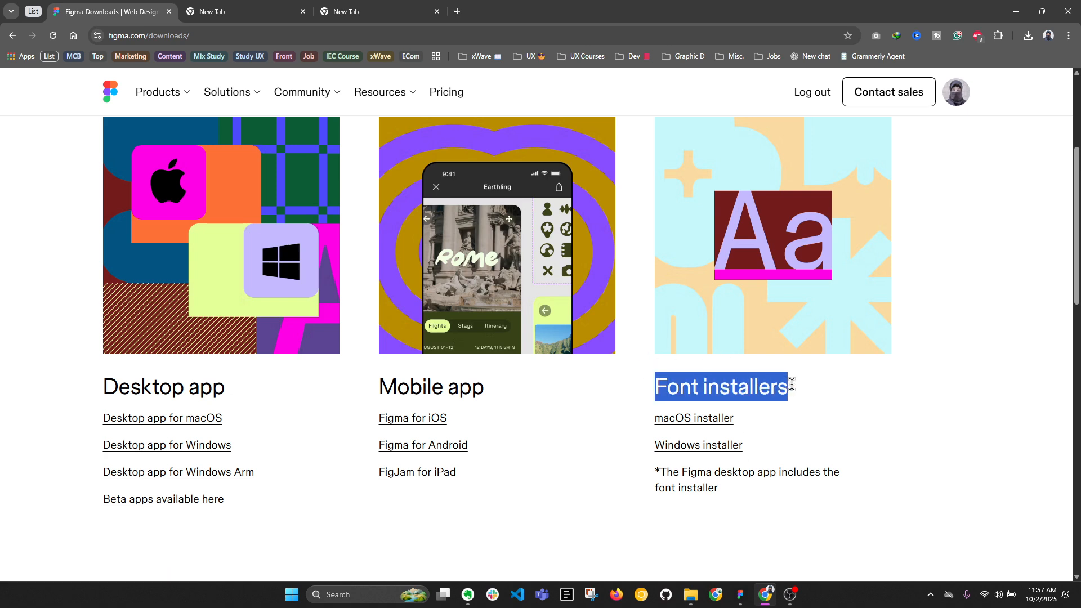
left_click(850, 406)
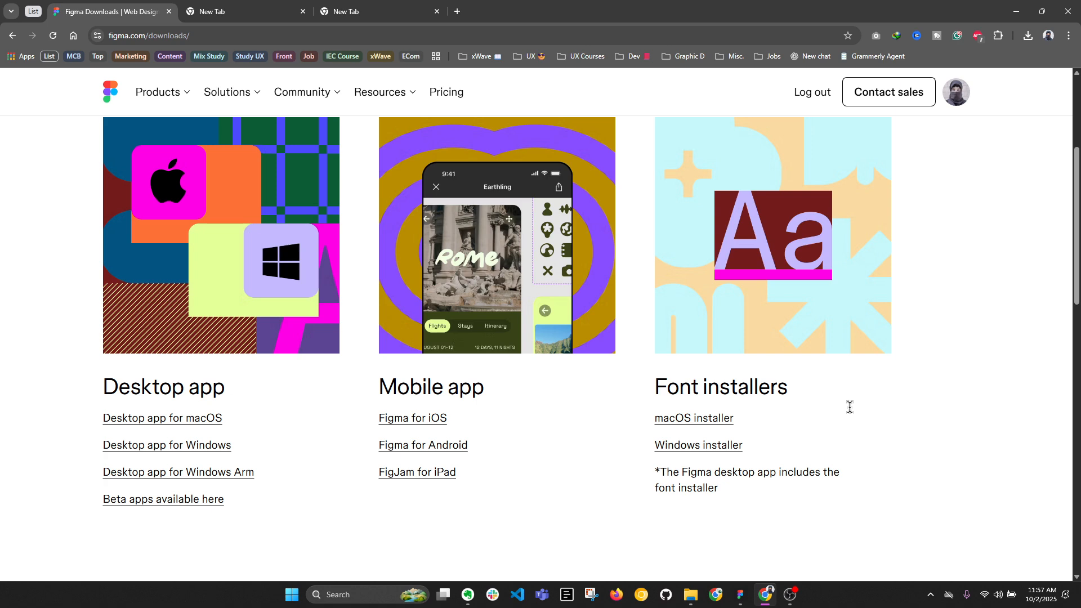
Switch to Figma and add the text "sdfbgnhrdgfnjm" on the empty canvas.
left_click(740, 595)
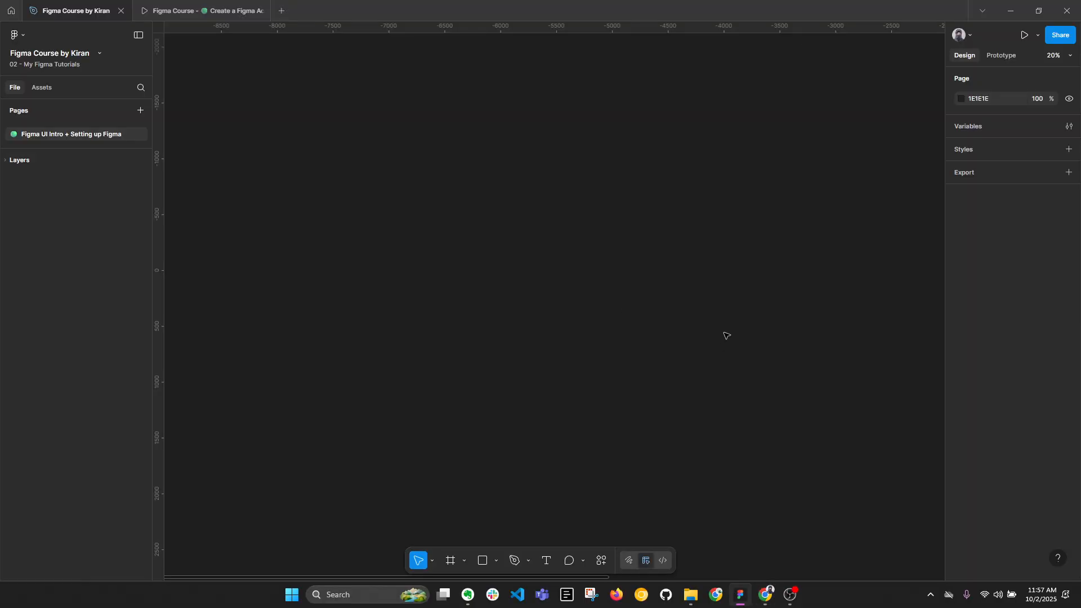
key("t")
left_click(630, 239)
type("sdfbgnhrdgfnjm")
key("Escape")
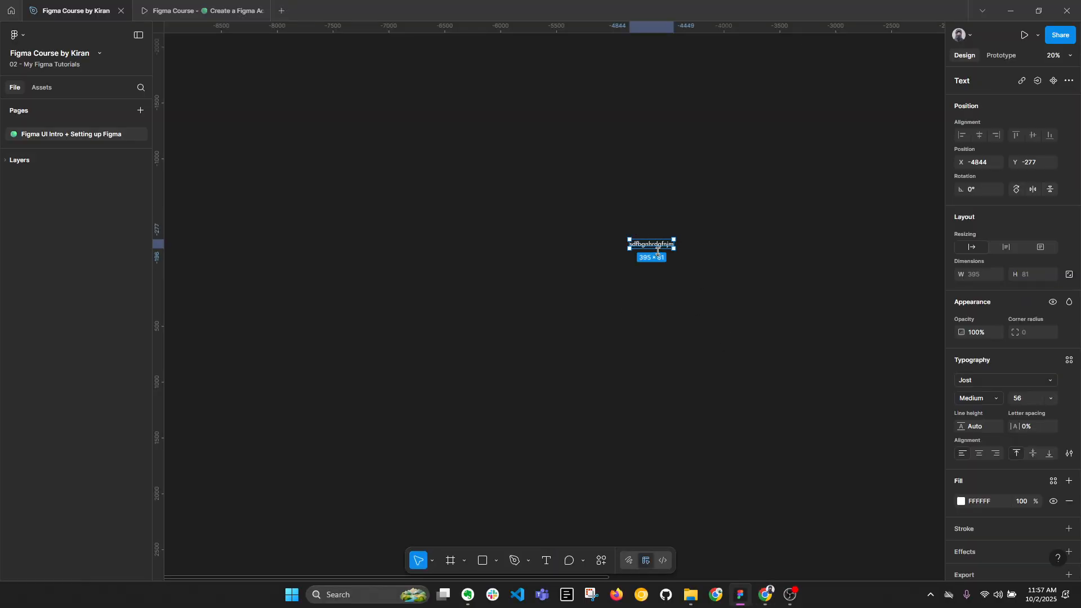
Browse the Google fonts offered for the selected text and view the available font source filters.
left_click(988, 380)
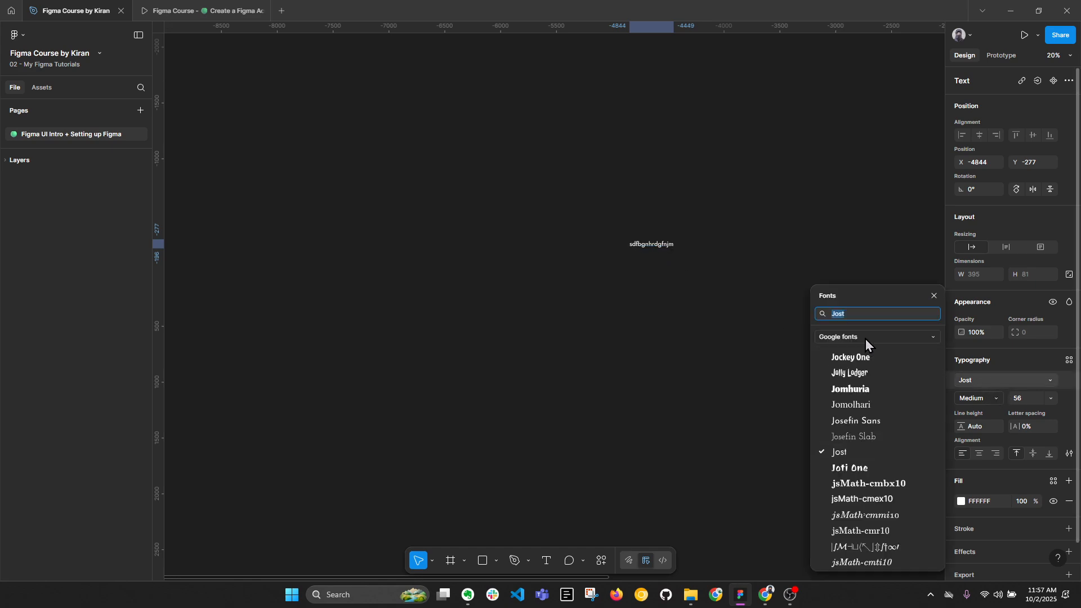
scroll(865, 360, "down", 2)
scroll(869, 450, "down", 4)
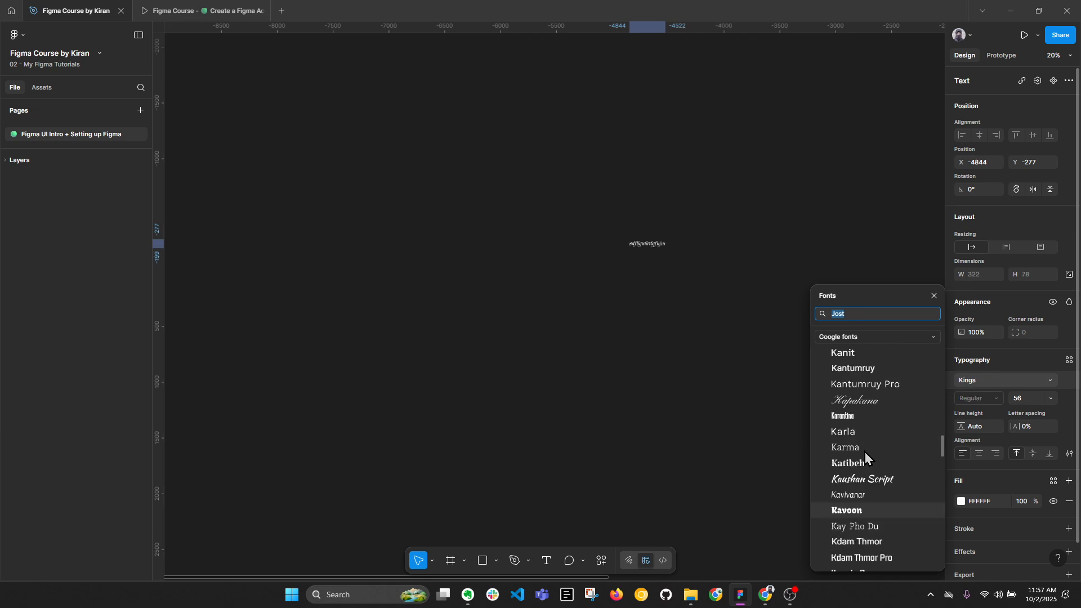
scroll(864, 451, "up", 3)
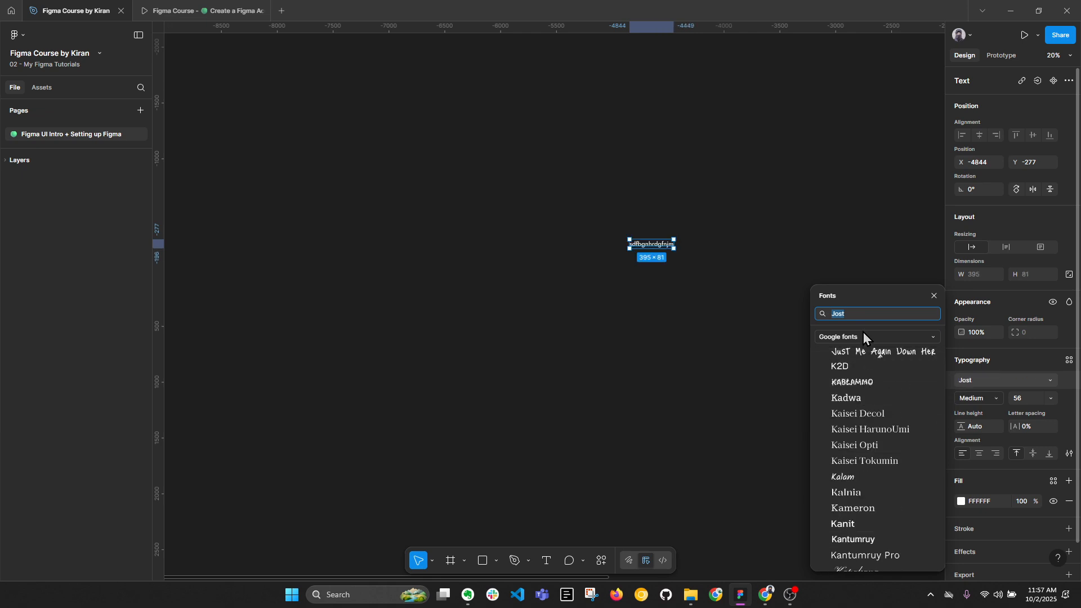
left_click(863, 333)
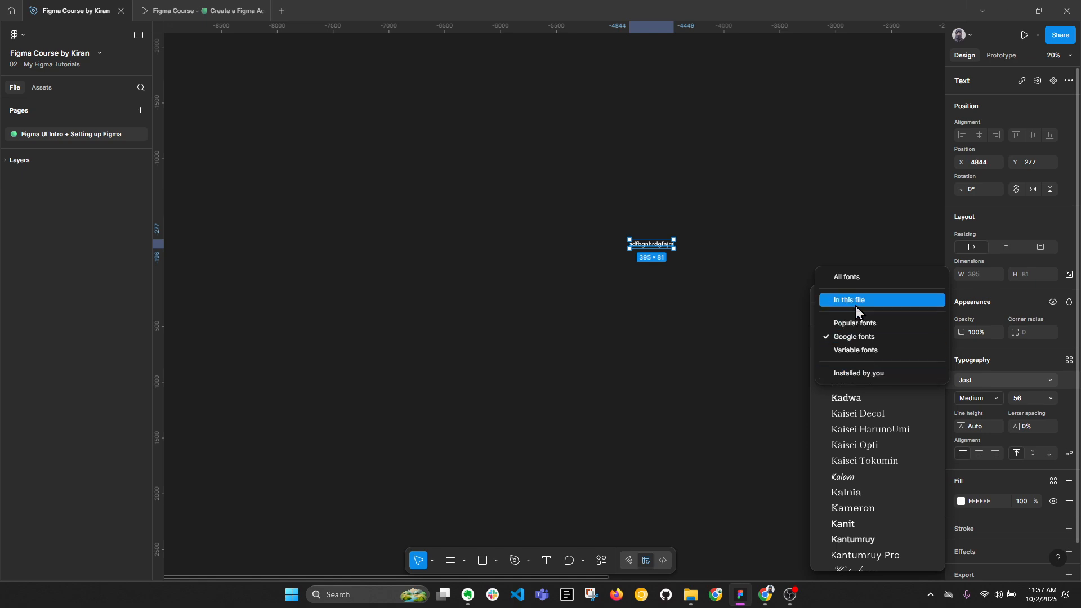
Close the font picker and delete the sample text from the canvas.
left_click(730, 366)
left_click(605, 213)
left_click_drag(604, 213, 715, 306)
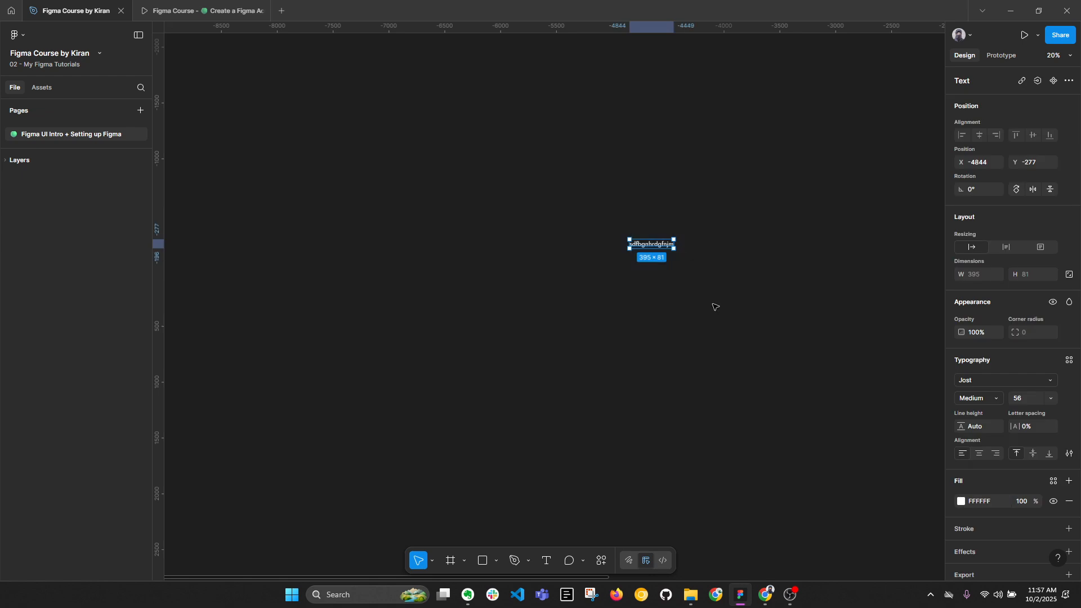
left_click(712, 308)
left_click(766, 595)
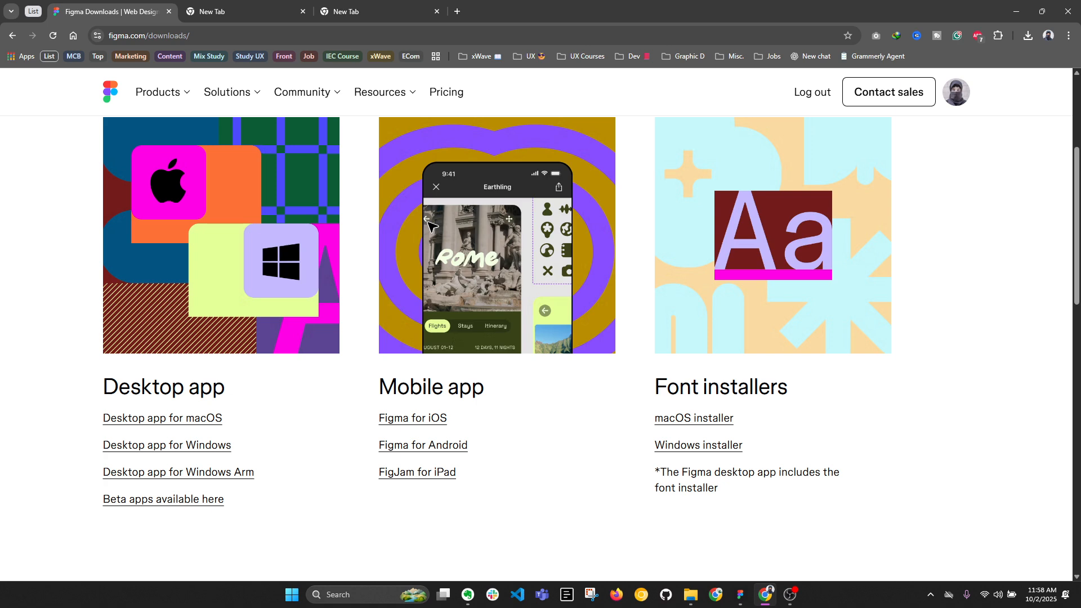
left_click(741, 594)
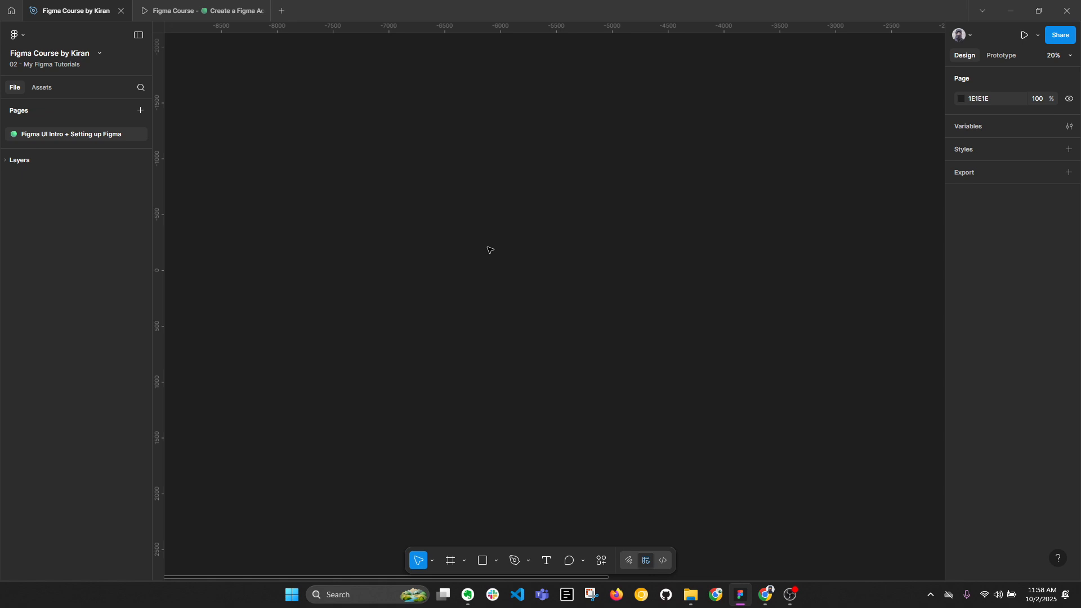
left_click(23, 36)
mouse_move(39, 87)
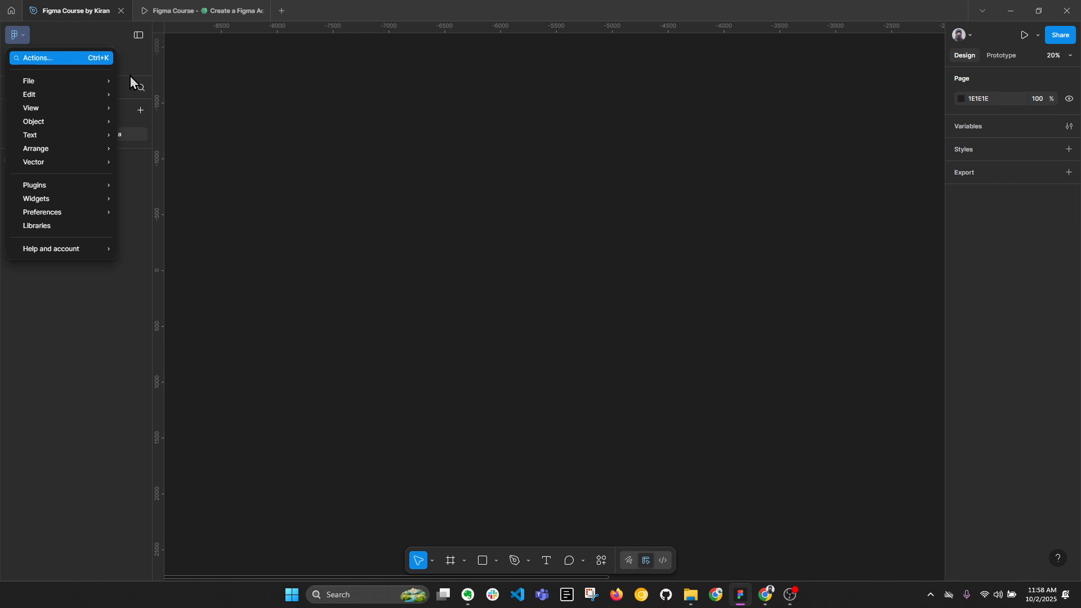
left_click(639, 305)
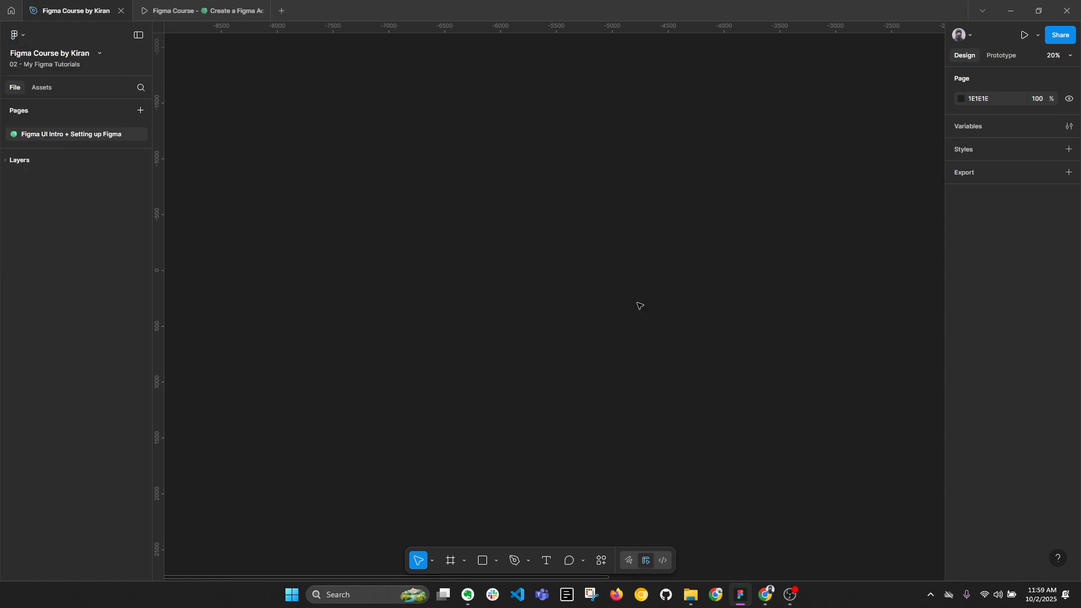
left_click(602, 560)
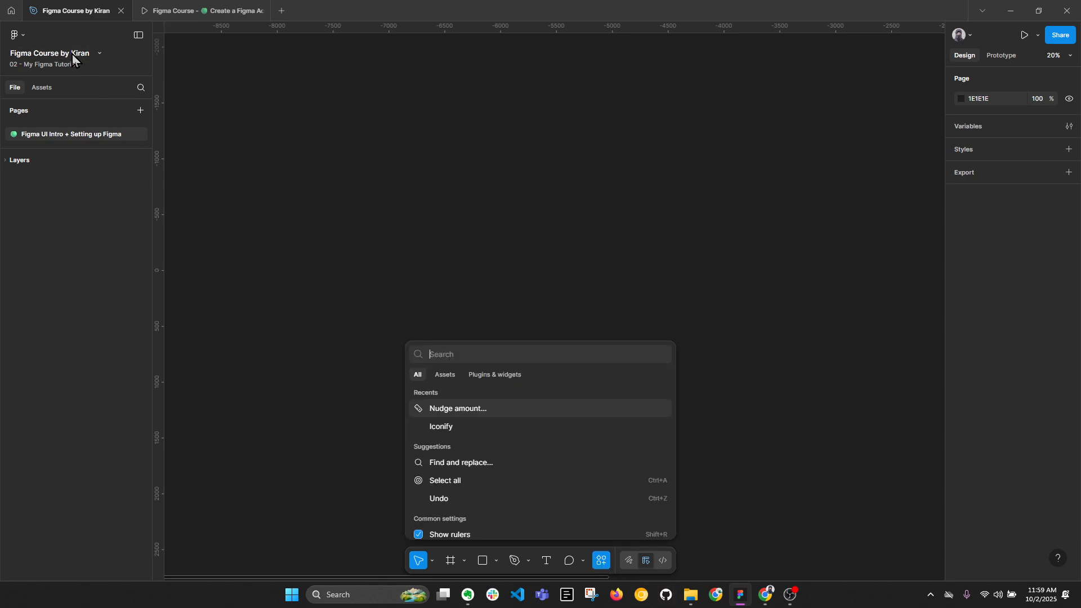
key("Escape")
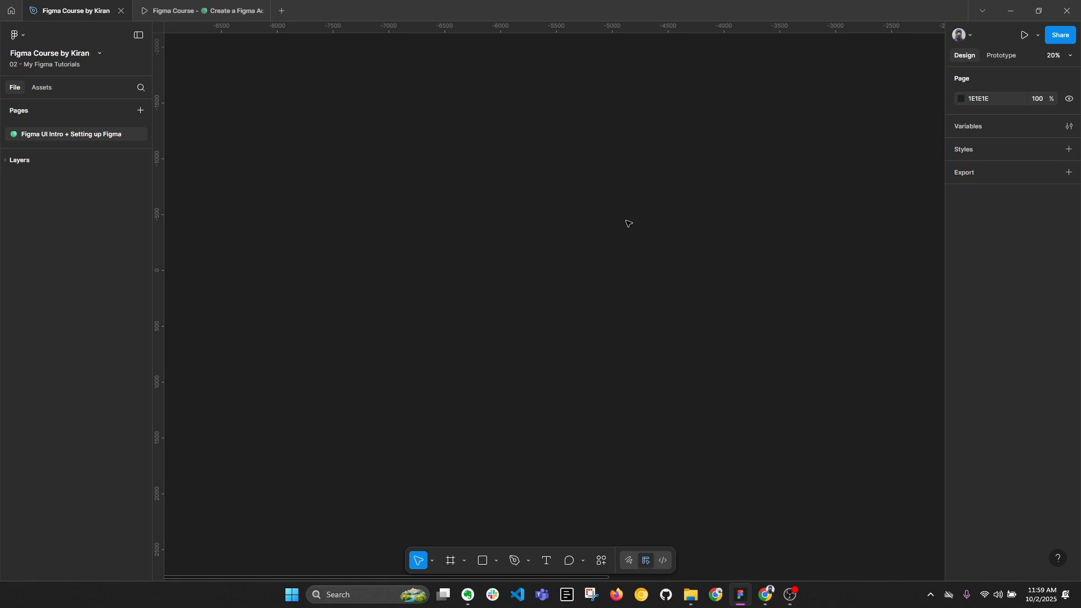
Search the available actions for "lig" and switch the interface to light mode.
key("ctrl+k")
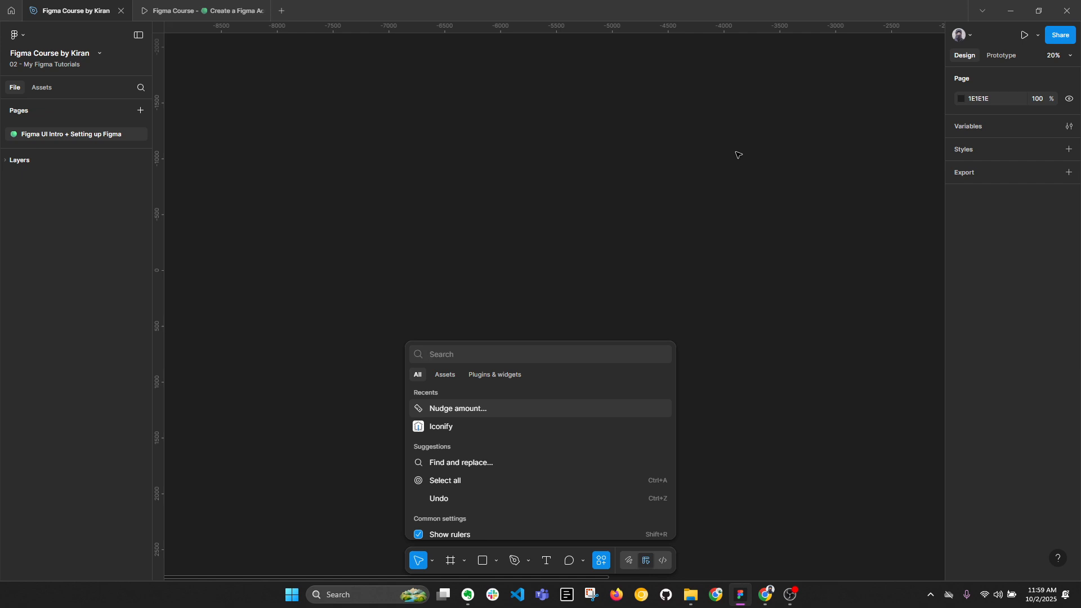
type("ligh")
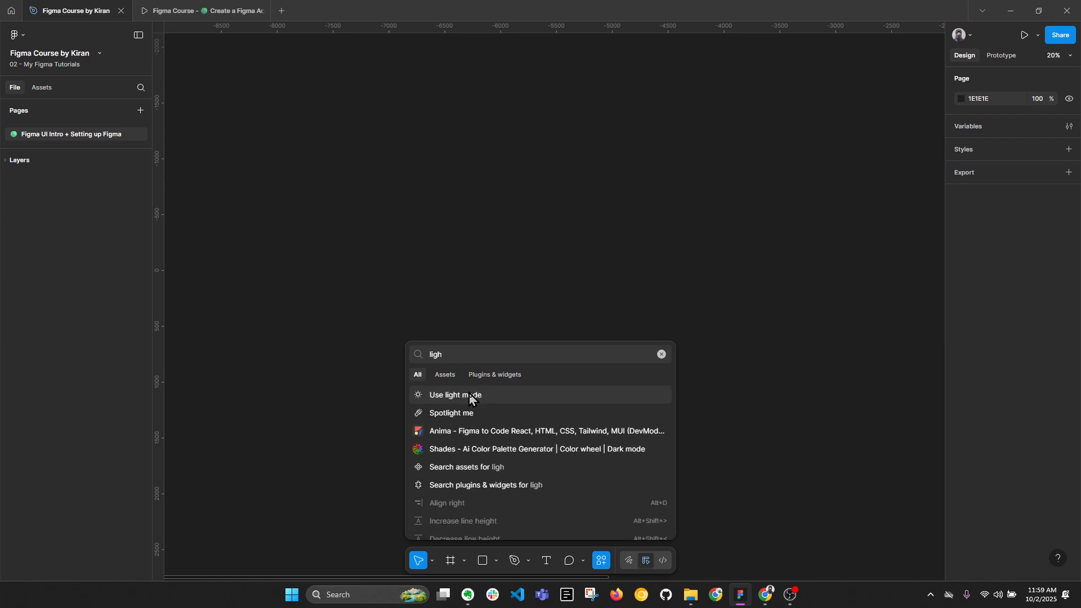
left_click(470, 395)
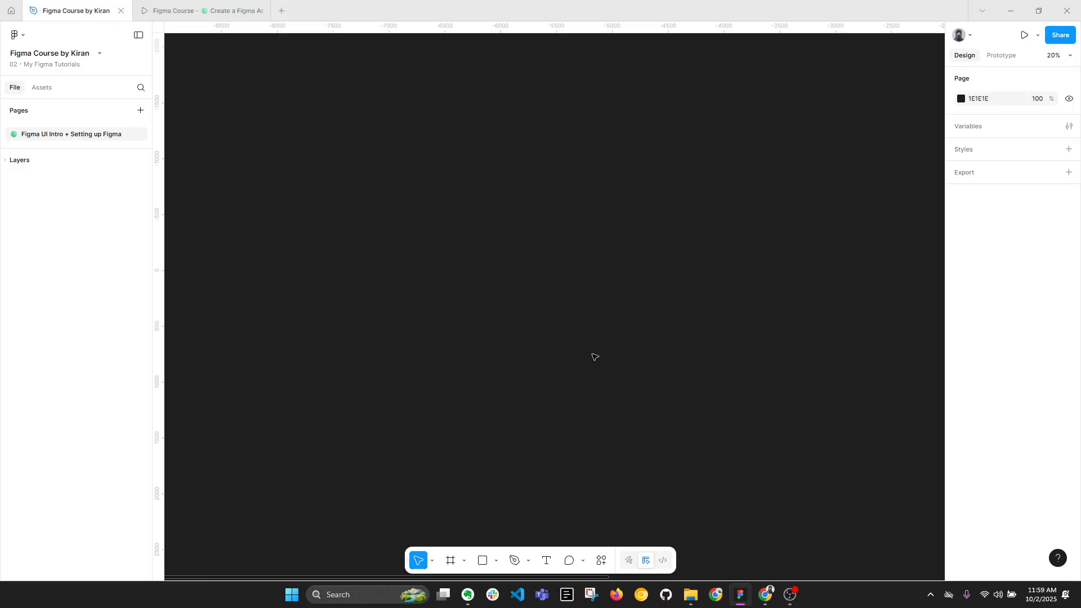
Change the page background color to light gray DEDEDE.
left_click(961, 101)
left_click_drag(839, 157, 800, 144)
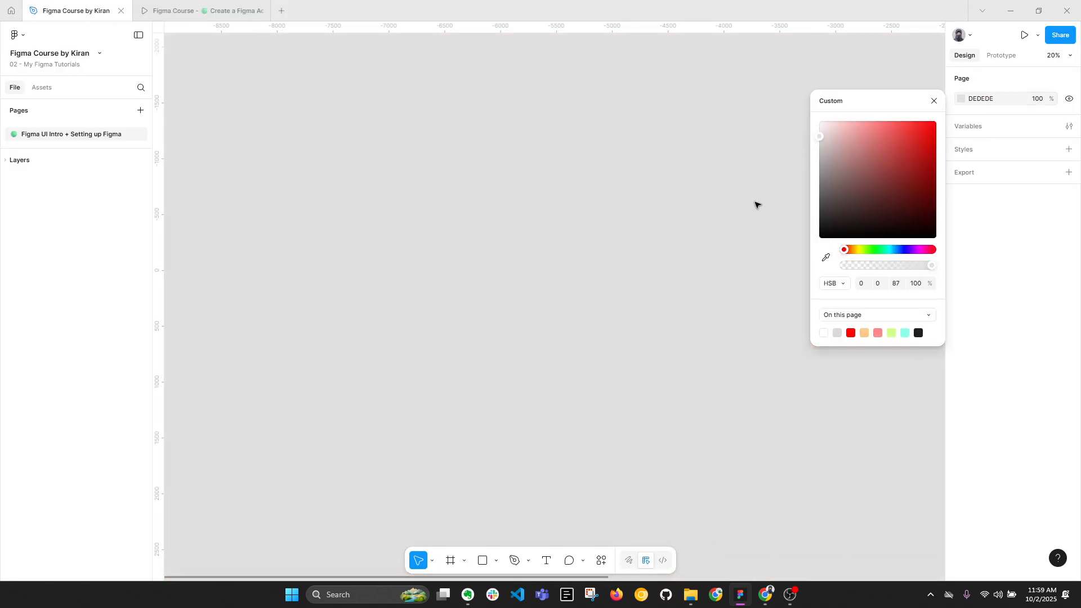
left_click(611, 380)
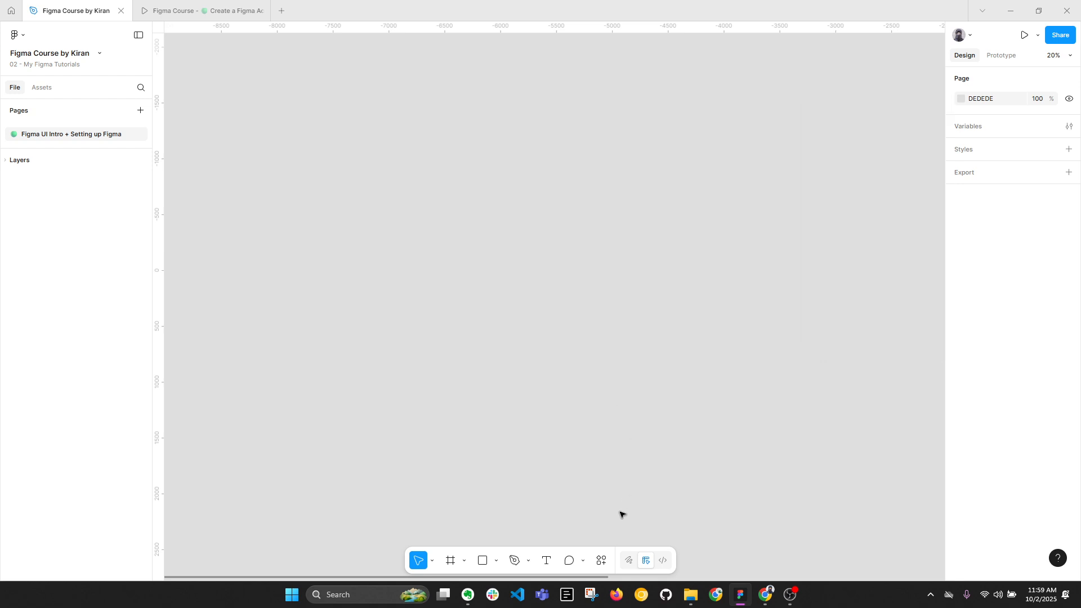
Search the available actions for "dar" and switch the interface to dark mode.
left_click(606, 561)
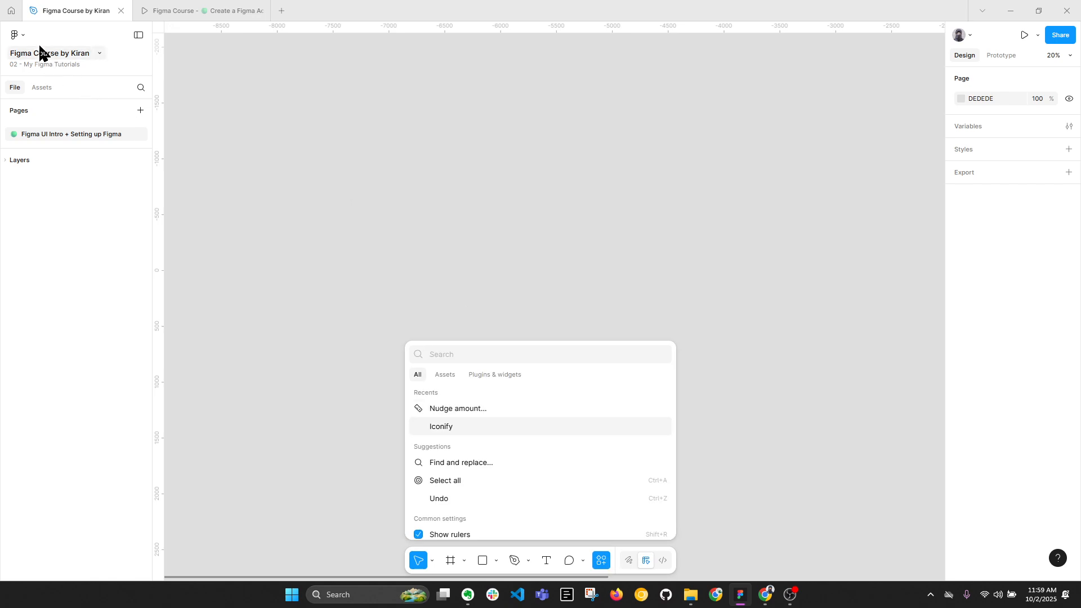
left_click(17, 35)
left_click(34, 62)
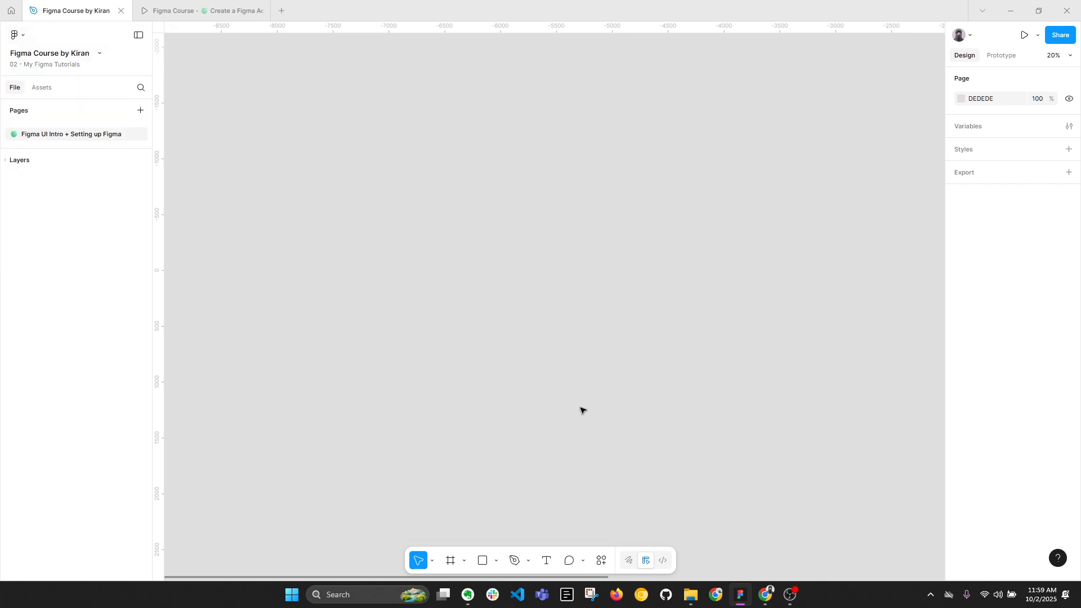
left_click(21, 35)
left_click(34, 59)
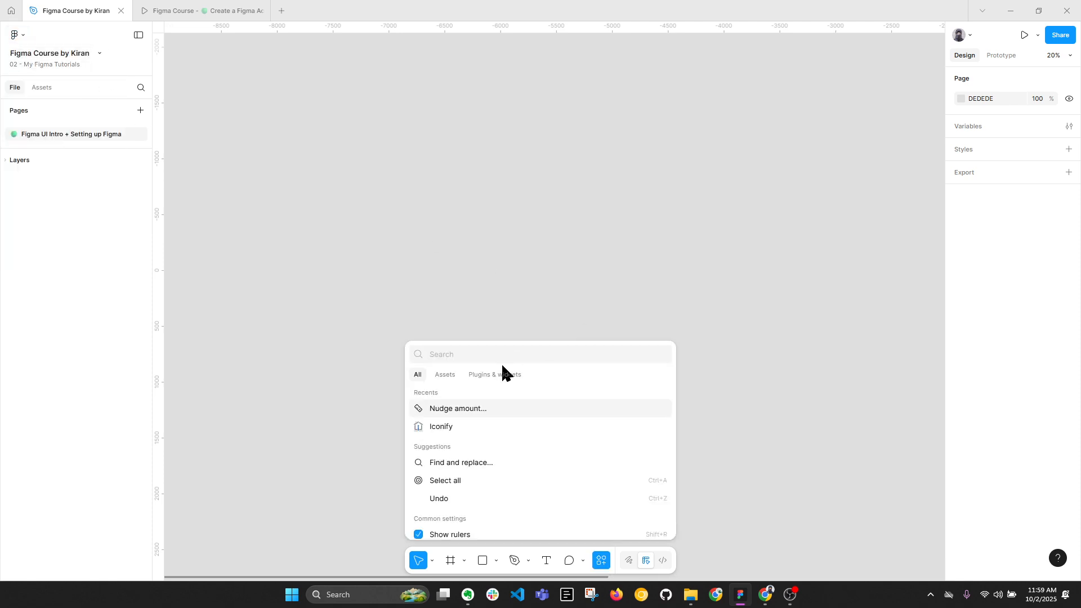
type("dar")
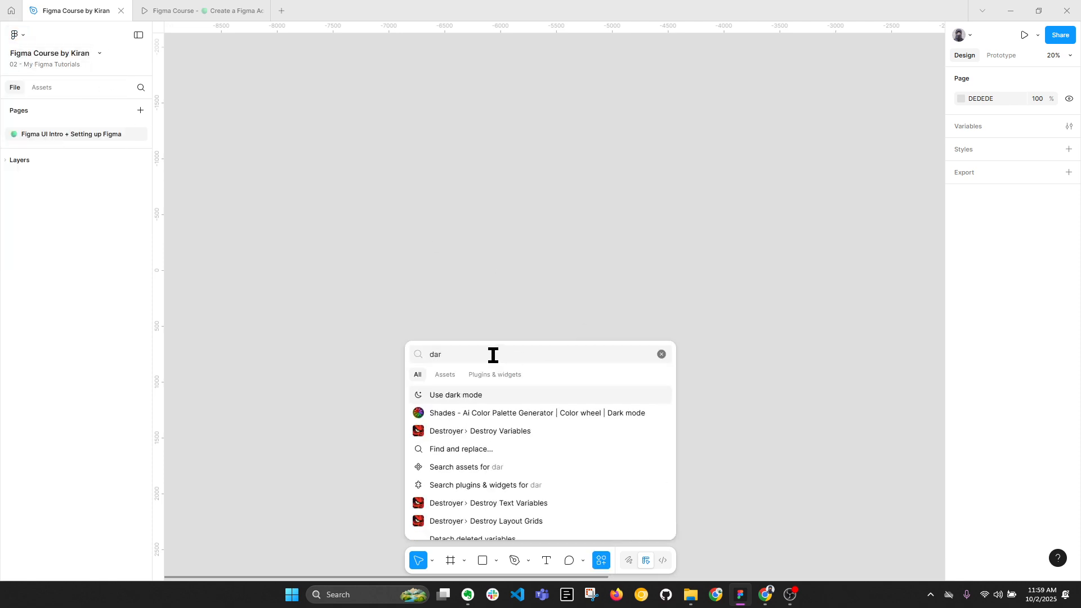
left_click(468, 398)
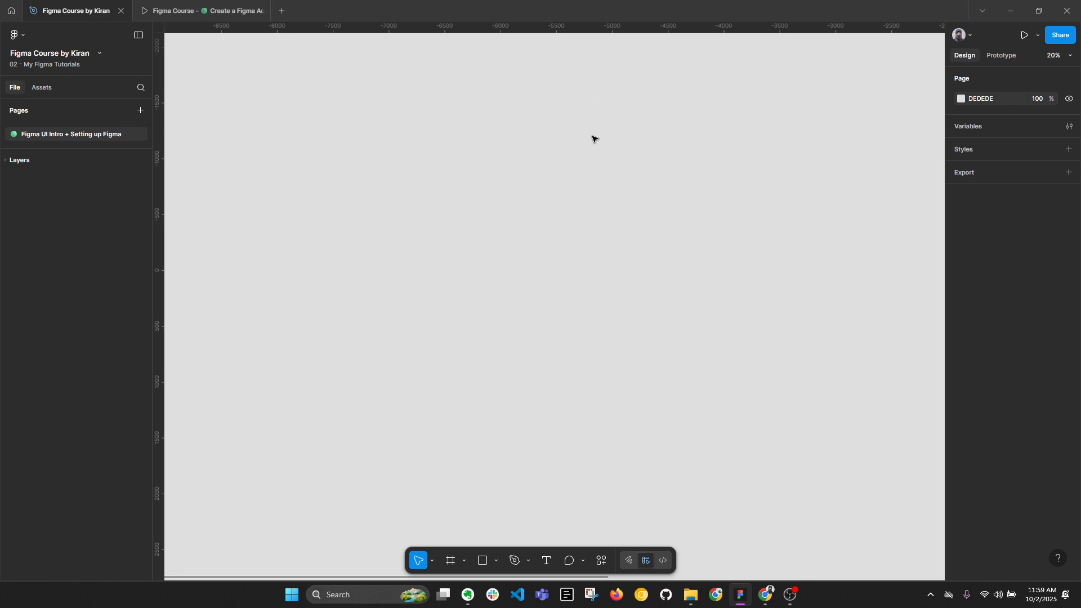
Adjust the page background color and set it to 1E1E1E.
left_click(962, 99)
left_click_drag(856, 141, 820, 136)
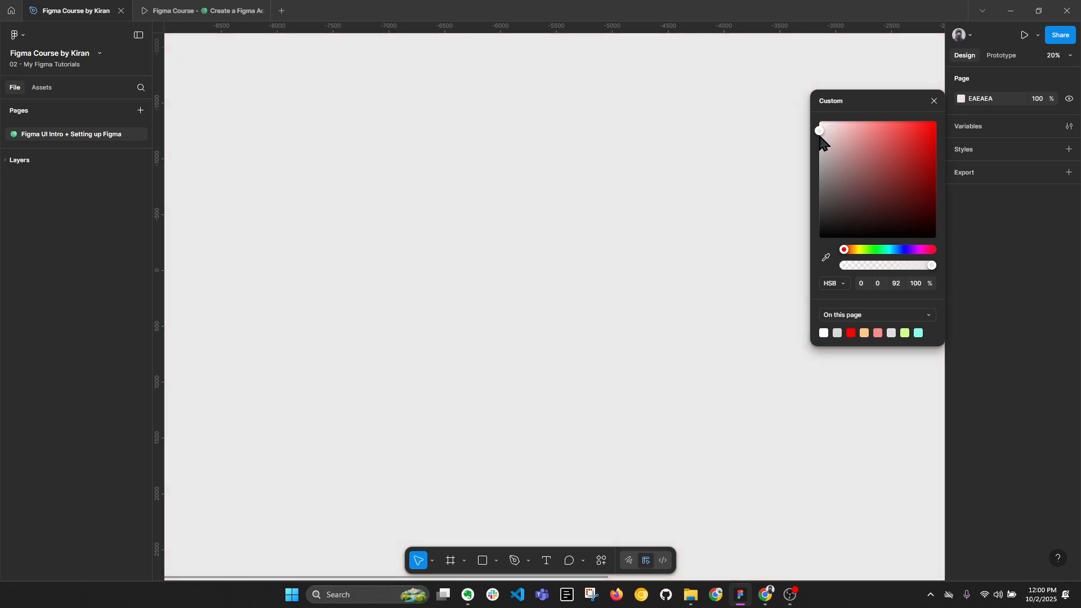
left_click_drag(821, 137, 807, 228)
left_click(996, 99)
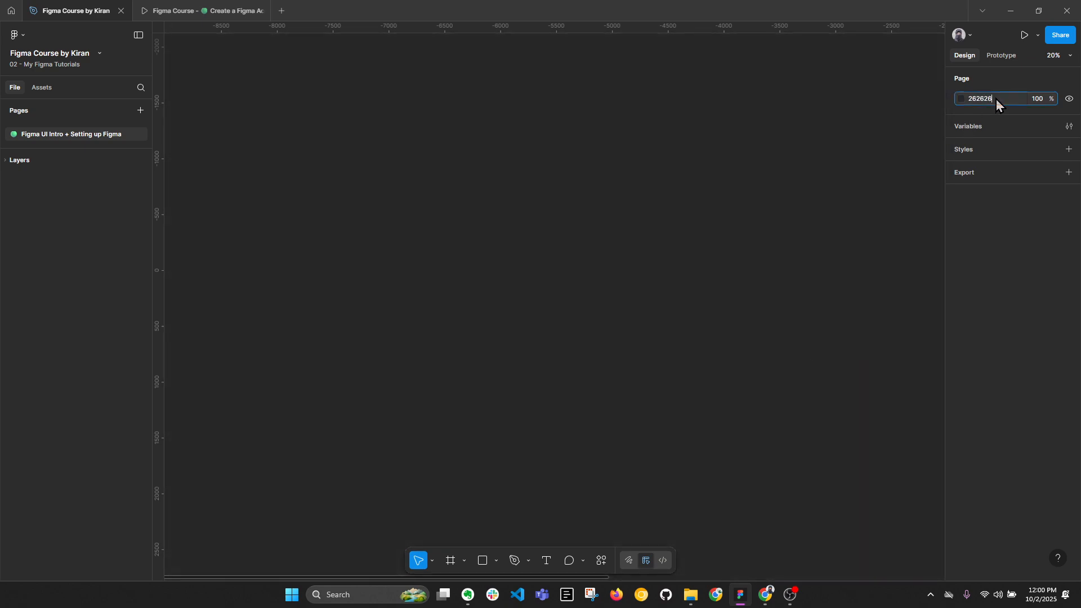
type("1e1e1e")
key("Return")
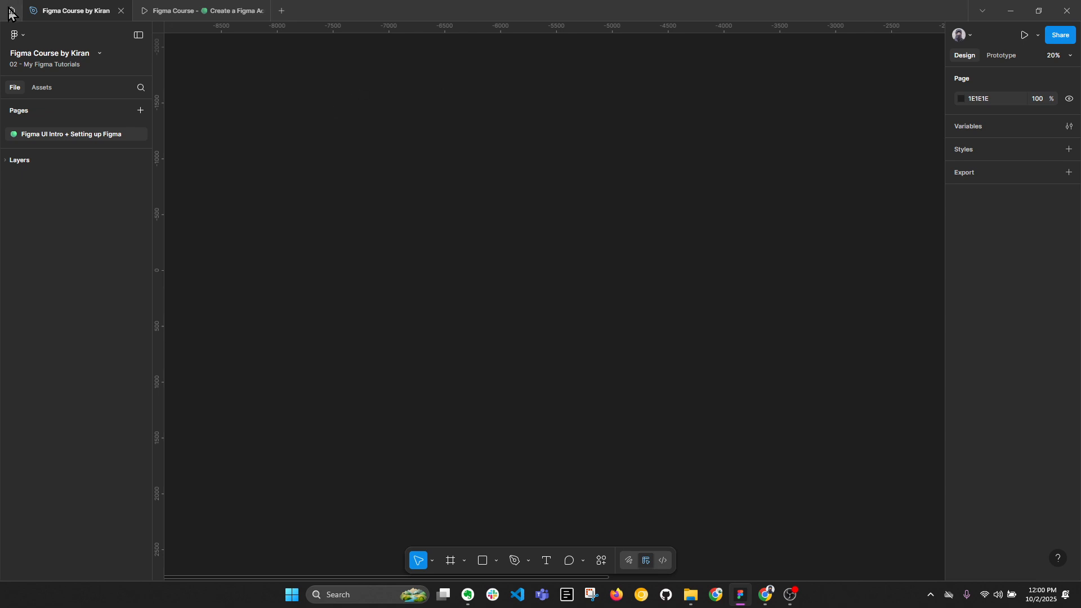
Start saving the file to version history with the title "Setting up Figma Recording".
left_click(21, 35)
mouse_move(45, 84)
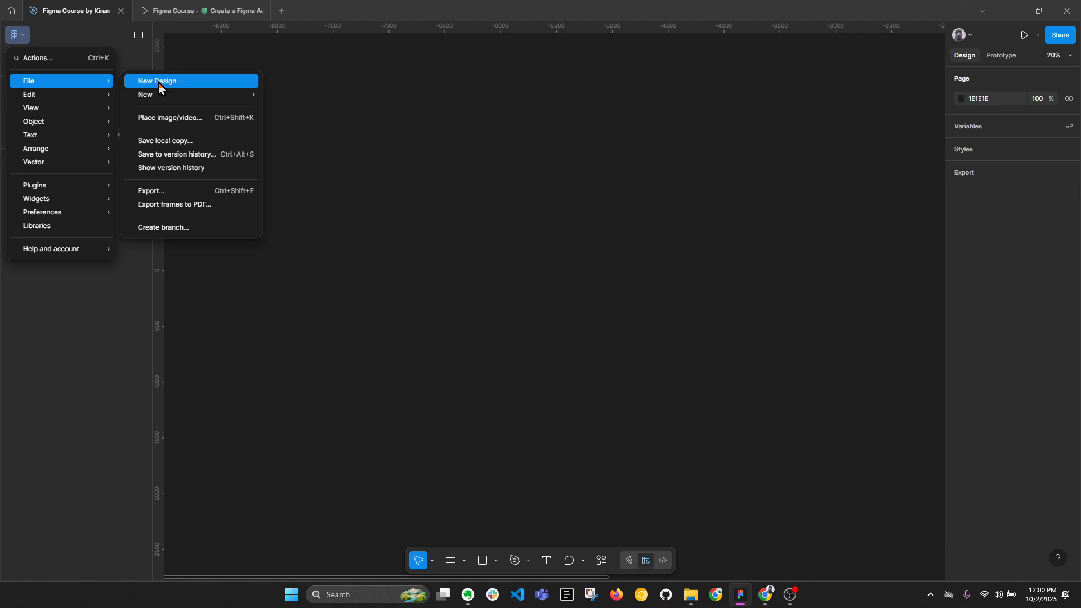
mouse_move(160, 96)
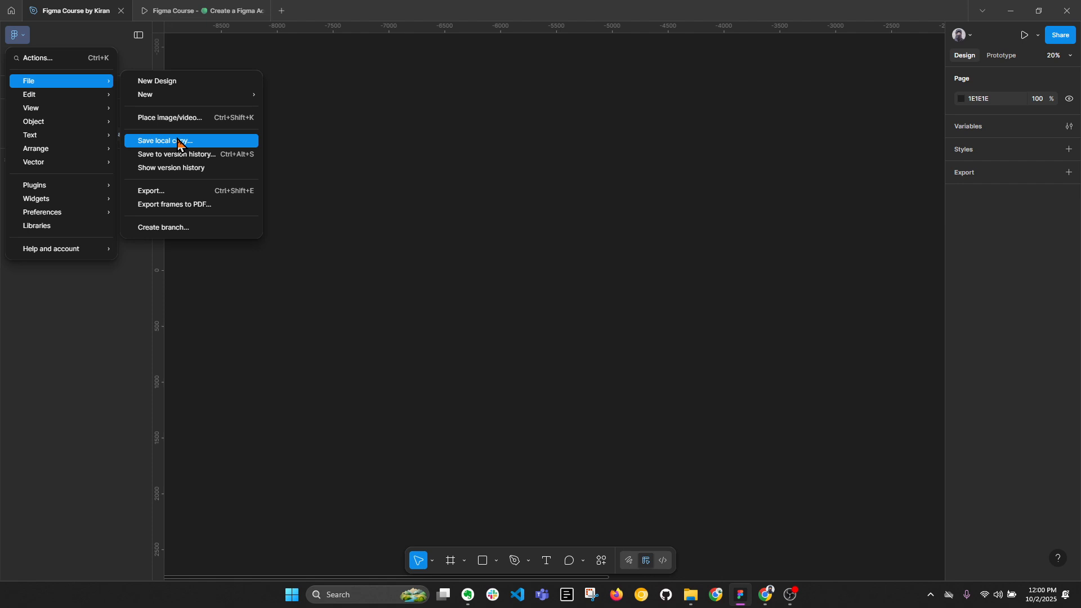
left_click(155, 156)
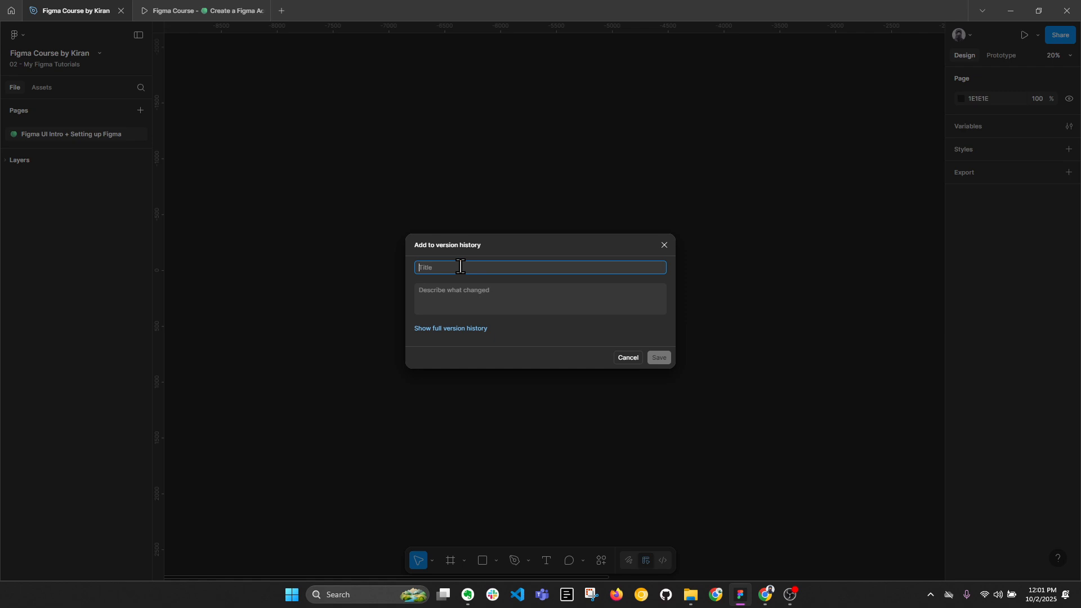
type("Setting up")
type("Figma Recording")
Enter "dfghnthmm" as the description of the version and save it.
left_click(484, 303)
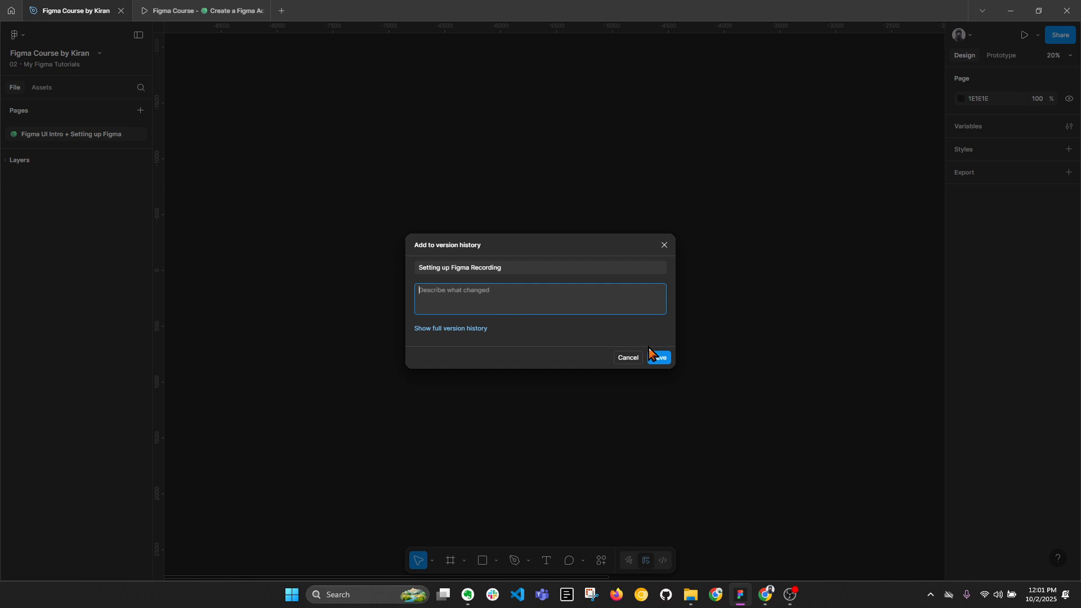
left_click(658, 358)
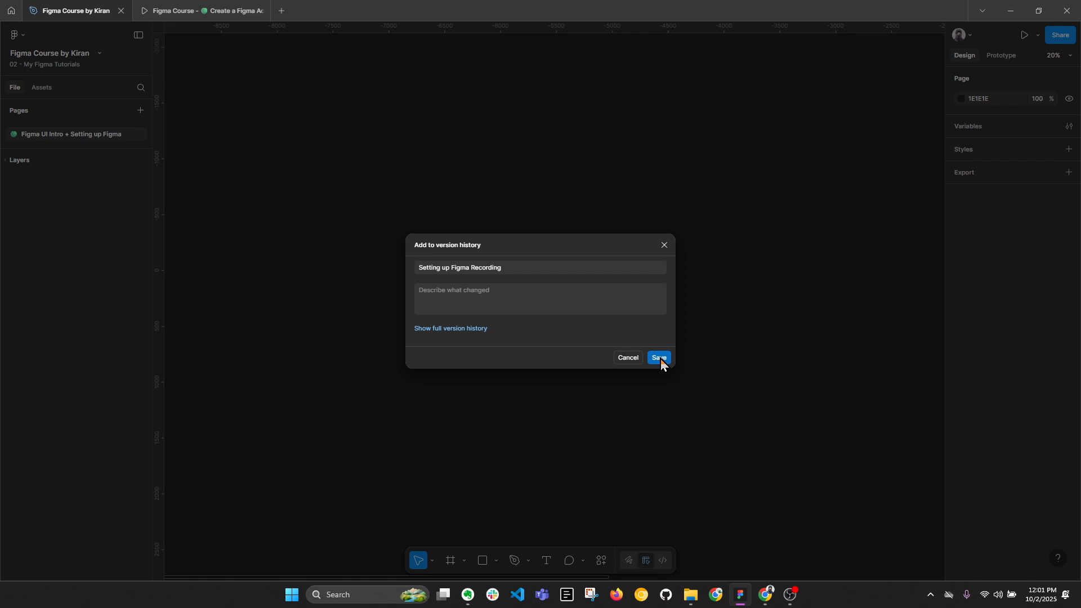
left_click(448, 301)
type("dfghnt")
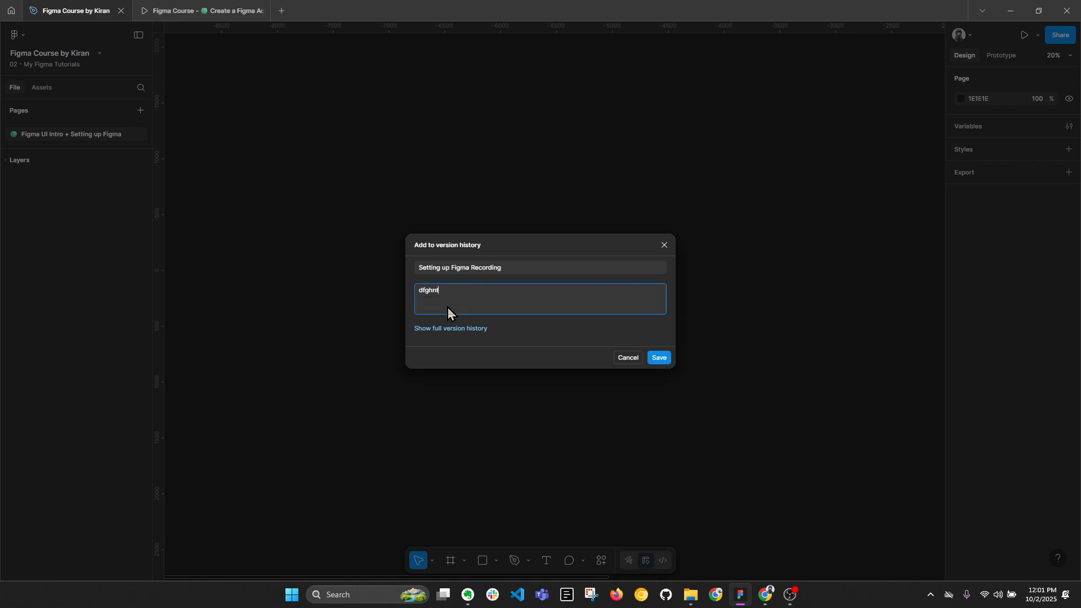
type("hmm")
left_click(660, 359)
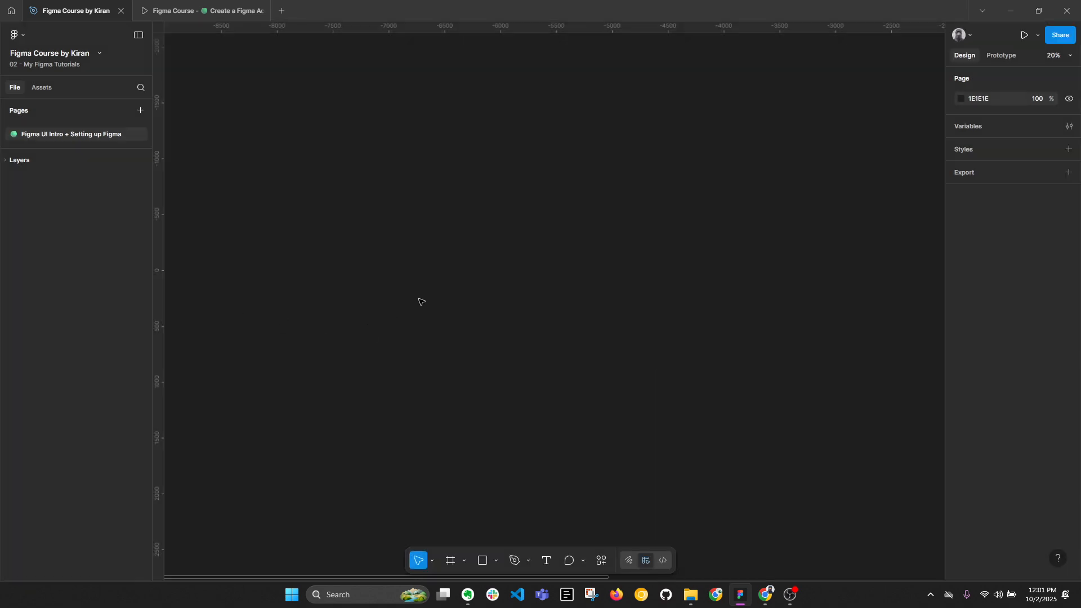
Show the file's version history and browse the autosave versions listed below the newest saved version.
left_click(24, 38)
mouse_move(45, 96)
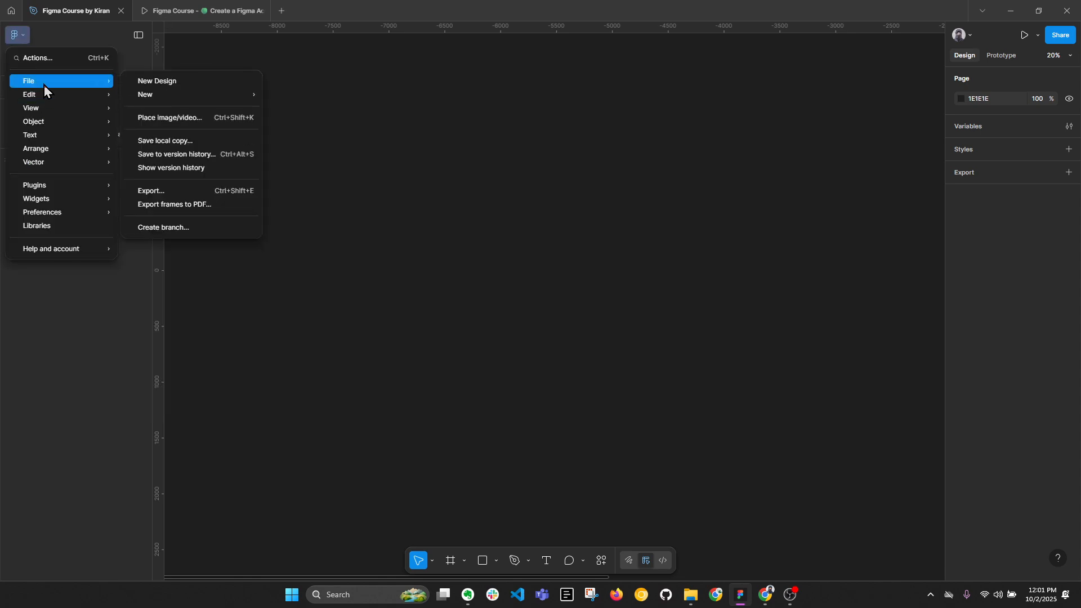
left_click(169, 169)
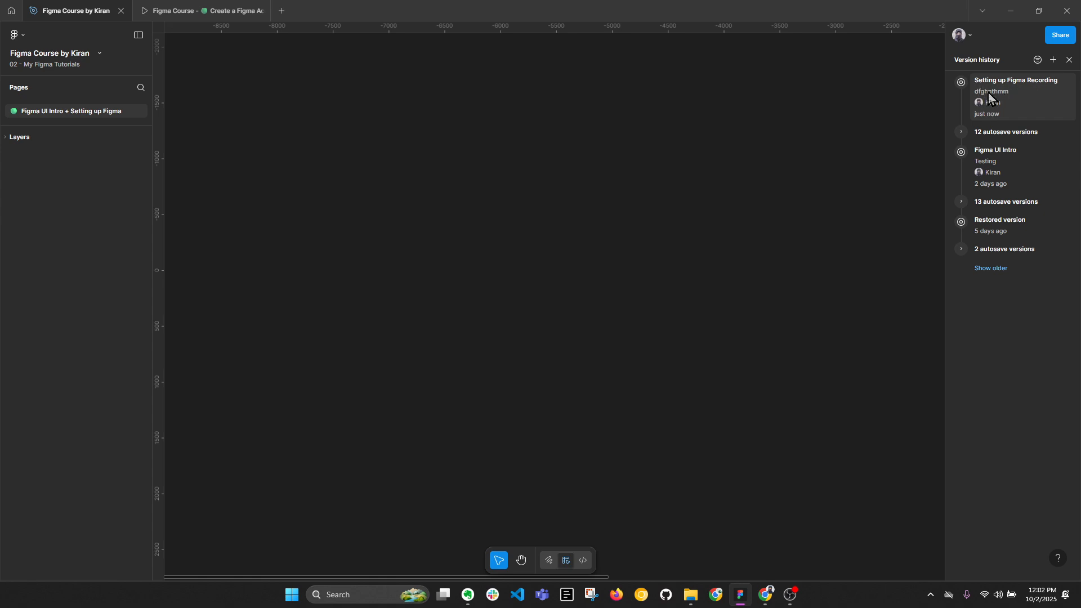
left_click(962, 132)
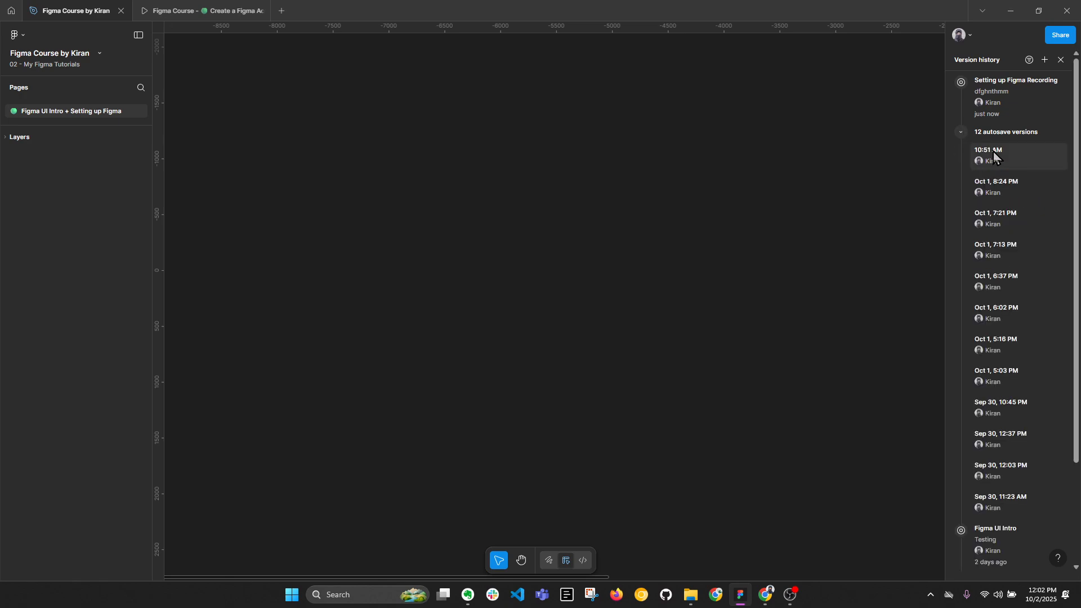
scroll(1018, 378, "down", 3)
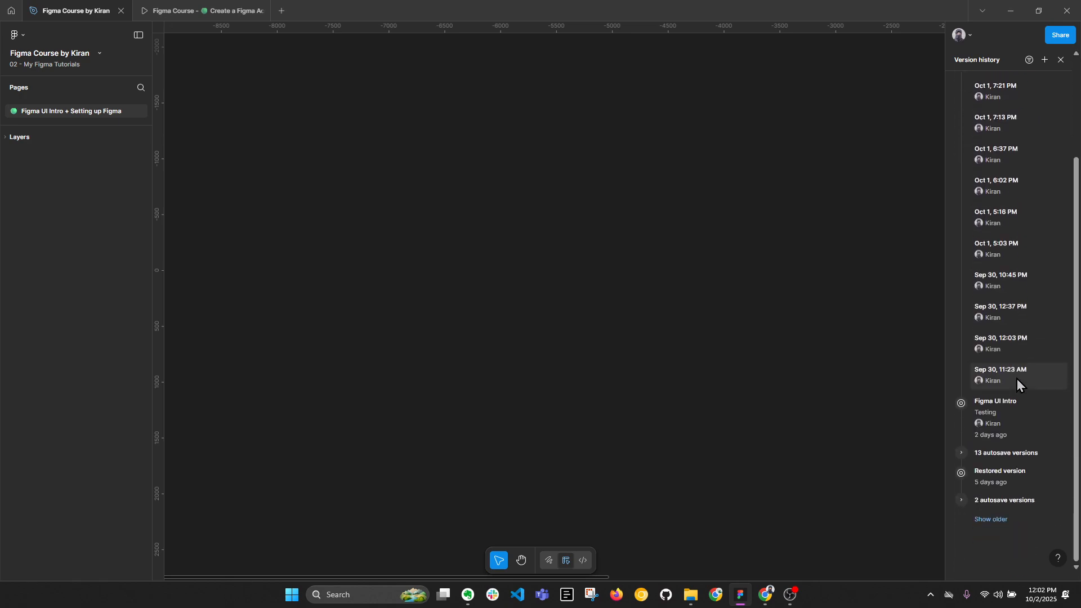
scroll(1017, 379, "up", 2)
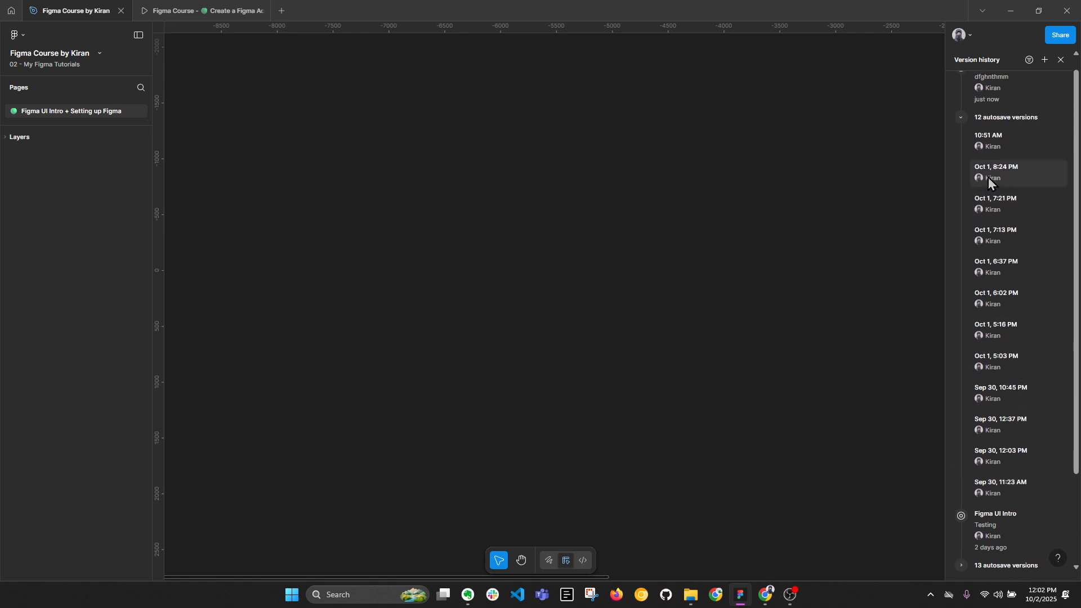
scroll(988, 178, "up", 1)
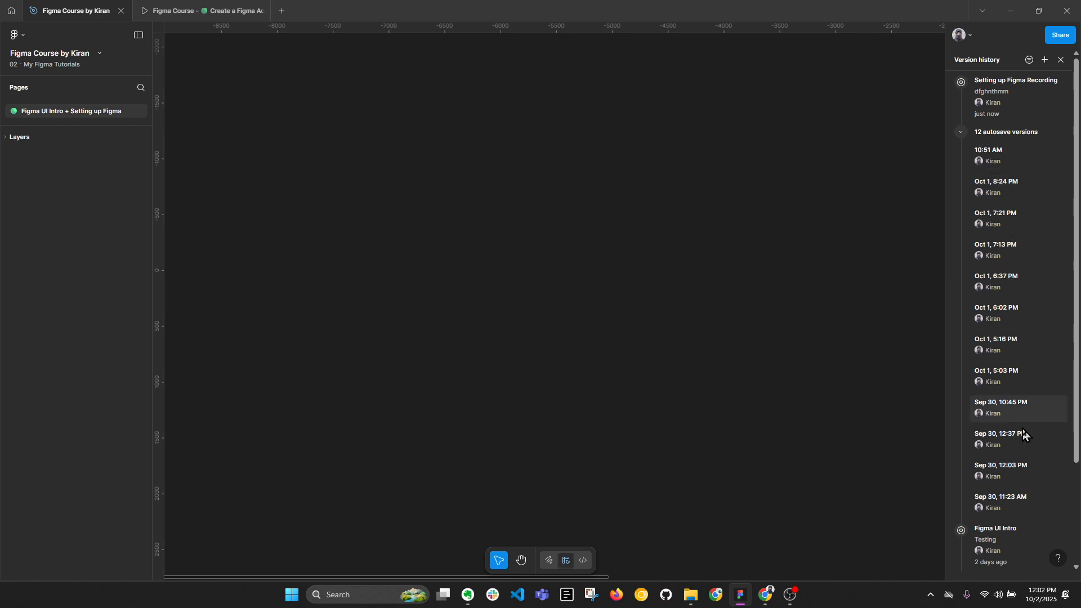
Preview the Sep 30, 11:23 AM autosave version and select the objects and the portrait image on its canvas.
left_click(999, 498)
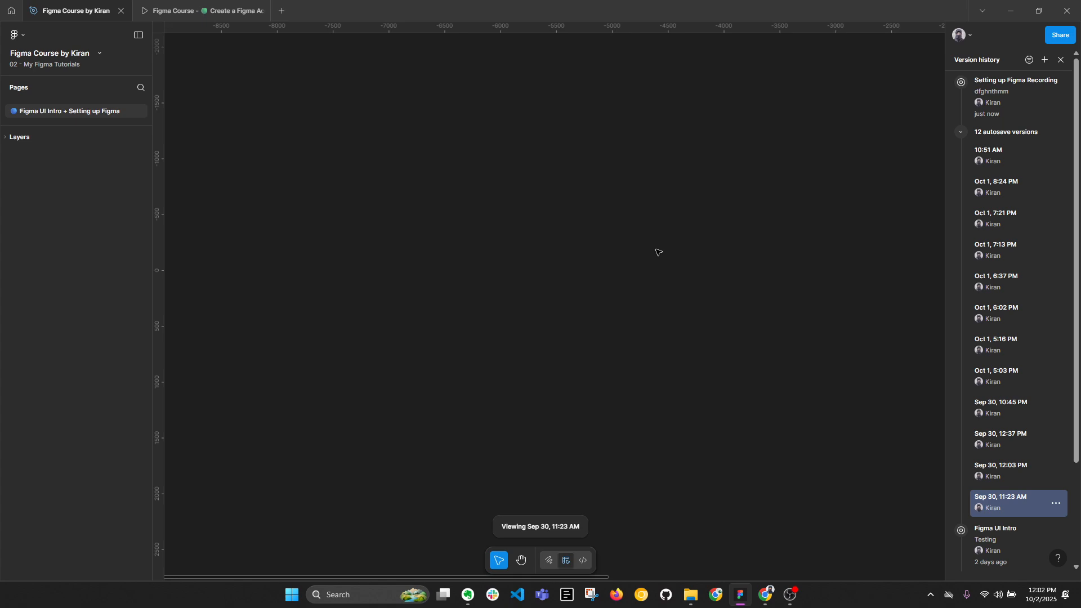
scroll(656, 253, "down", 3)
left_click_drag(731, 265, 530, 247)
scroll(646, 284, "up", 2)
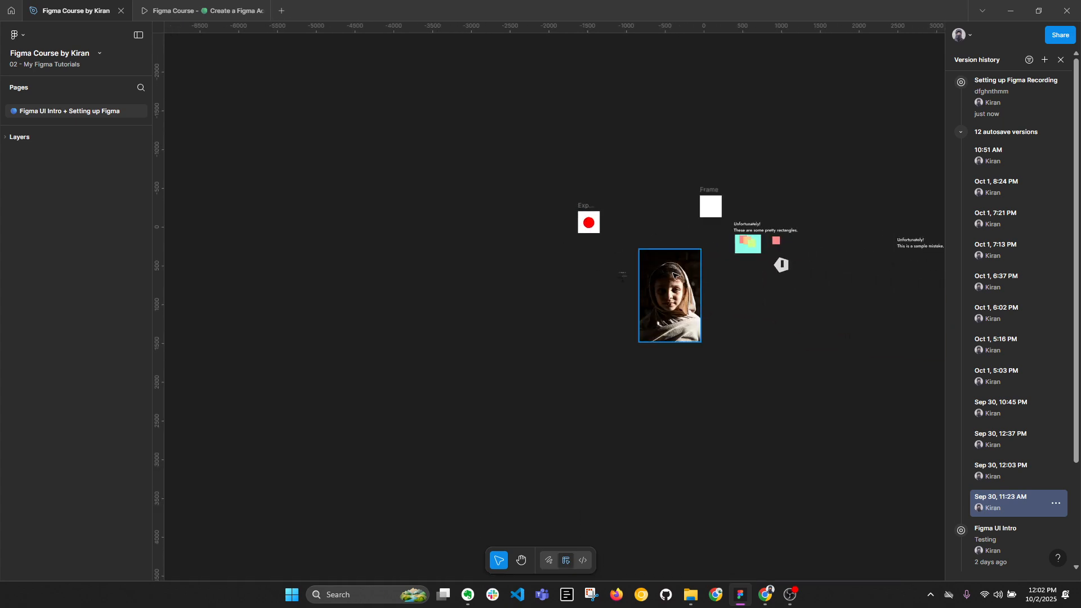
left_click(679, 284)
mouse_move(674, 284)
left_mouse_down()
mouse_move(462, 383)
mouse_move(339, 148)
mouse_move(737, 198)
mouse_move(678, 294)
left_mouse_up()
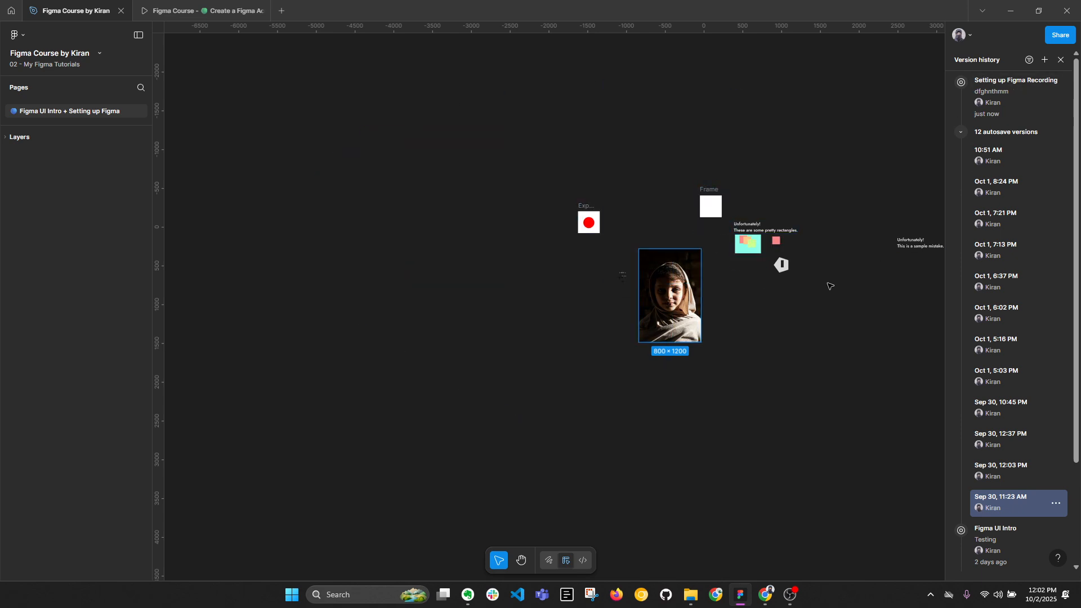
left_click_drag(530, 135, 919, 394)
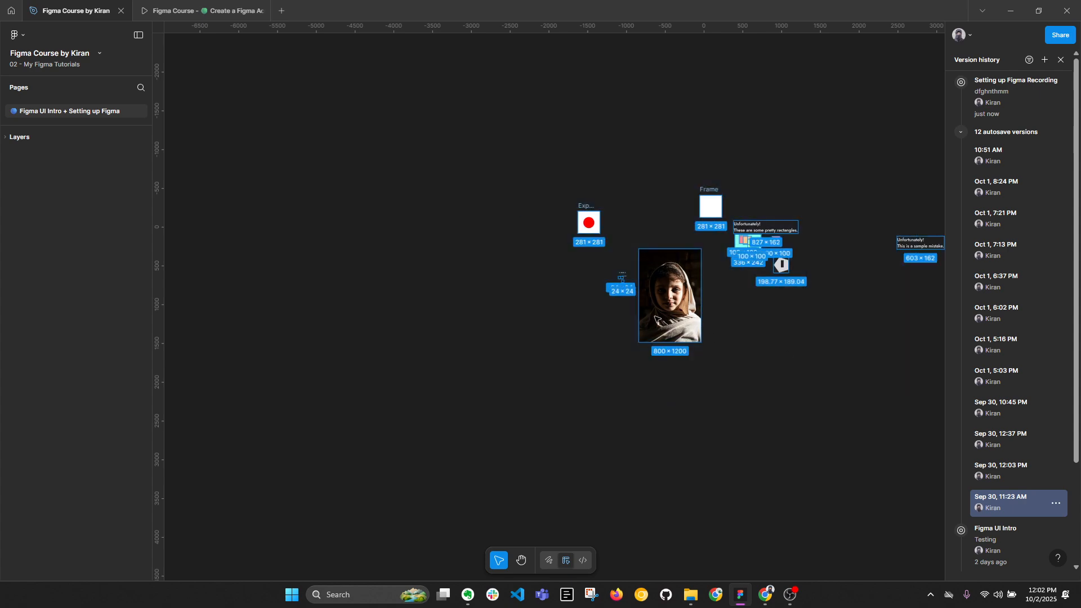
left_click(667, 324)
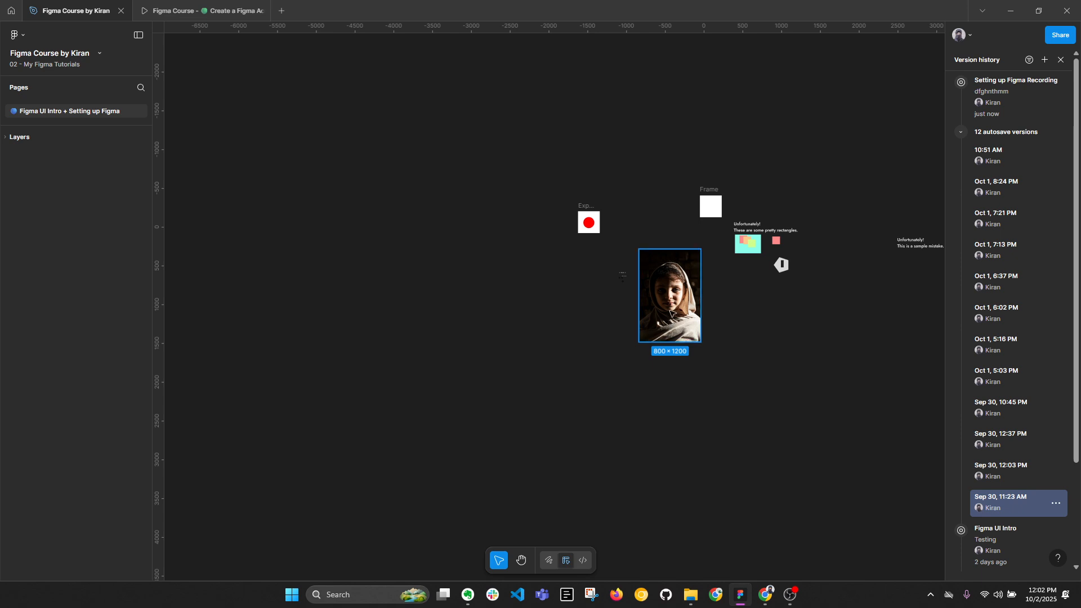
View the options available for the Sep 30, 11:23 AM version and select the design elements it contains.
left_click(1056, 504)
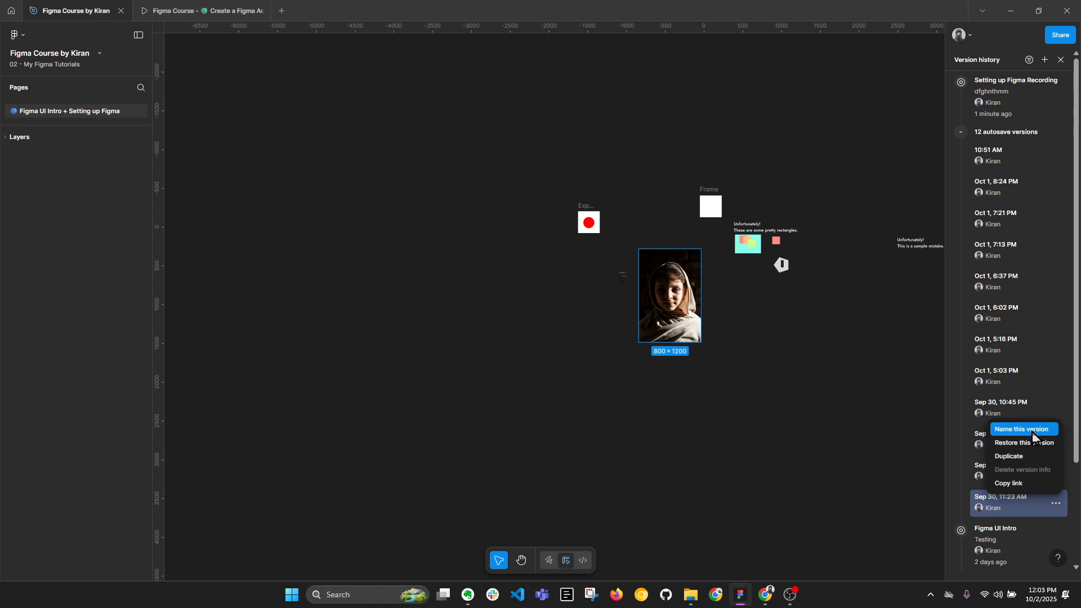
left_click(976, 504)
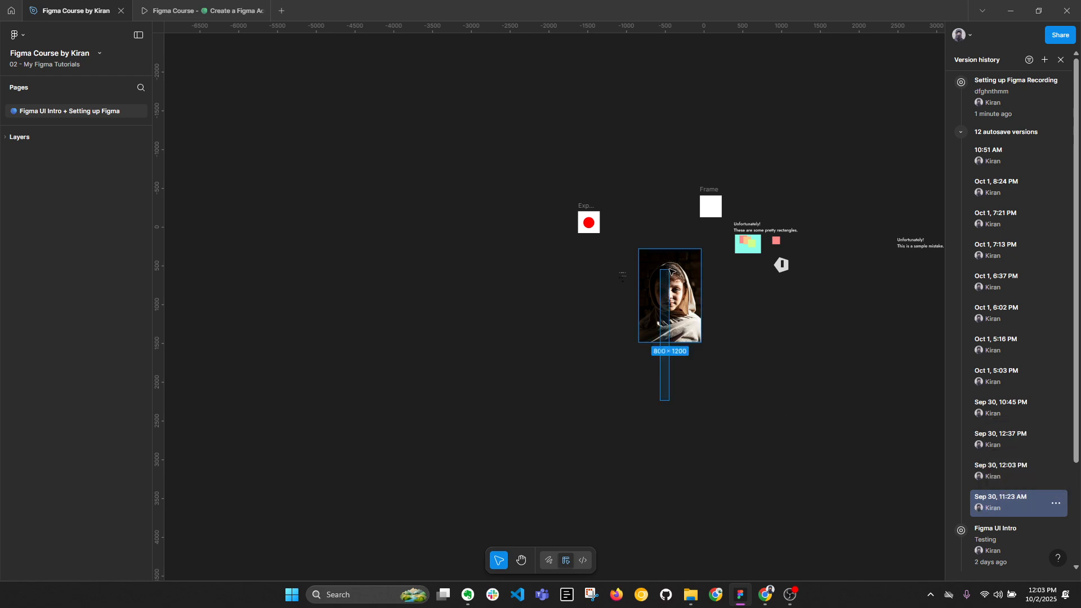
left_click_drag(361, 103, 825, 393)
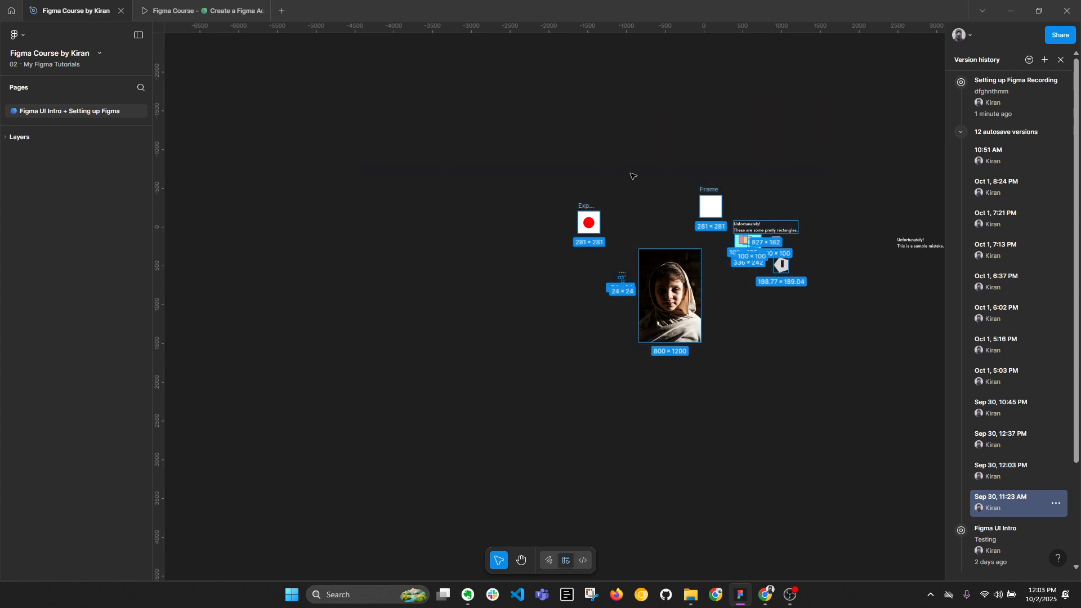
Copy the portrait image from the old version, close the version history, and paste it onto the current page.
left_click(677, 274)
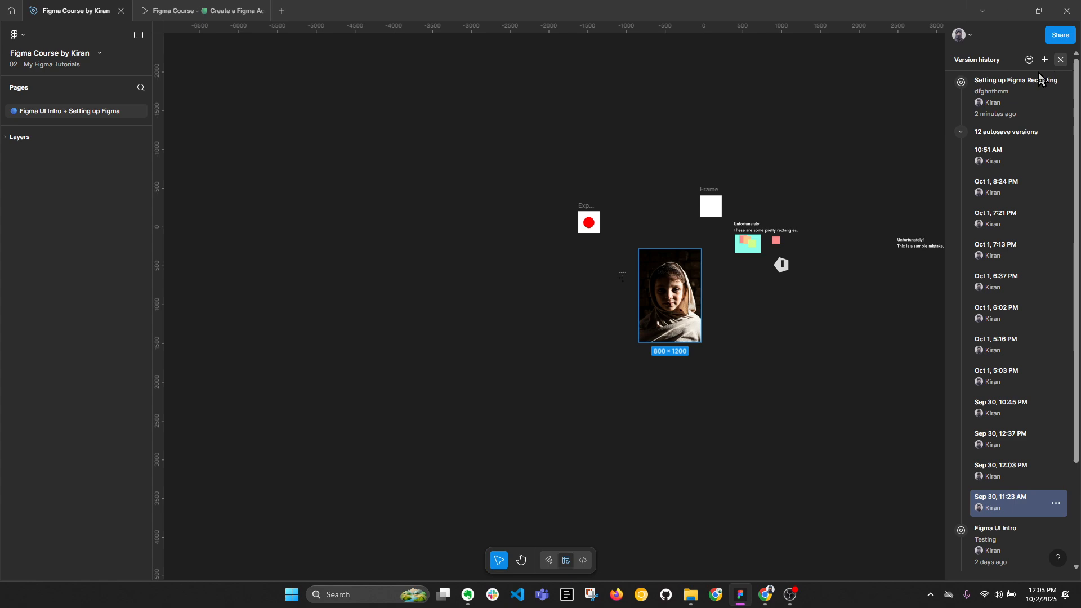
left_click(1062, 60)
scroll(687, 261, "left", 5)
scroll(686, 260, "up", 3)
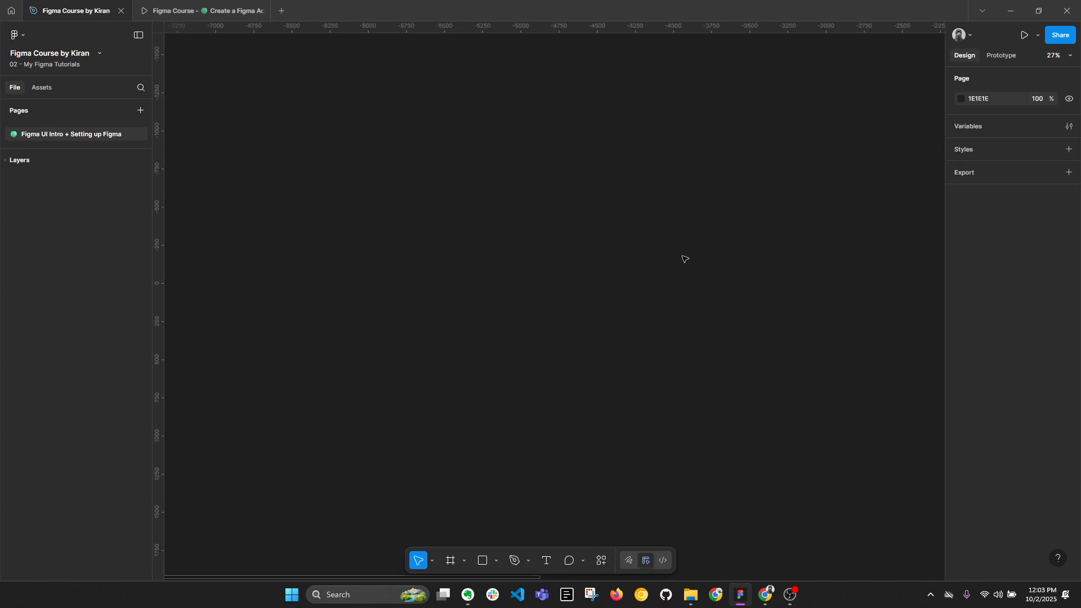
key("ctrl+v")
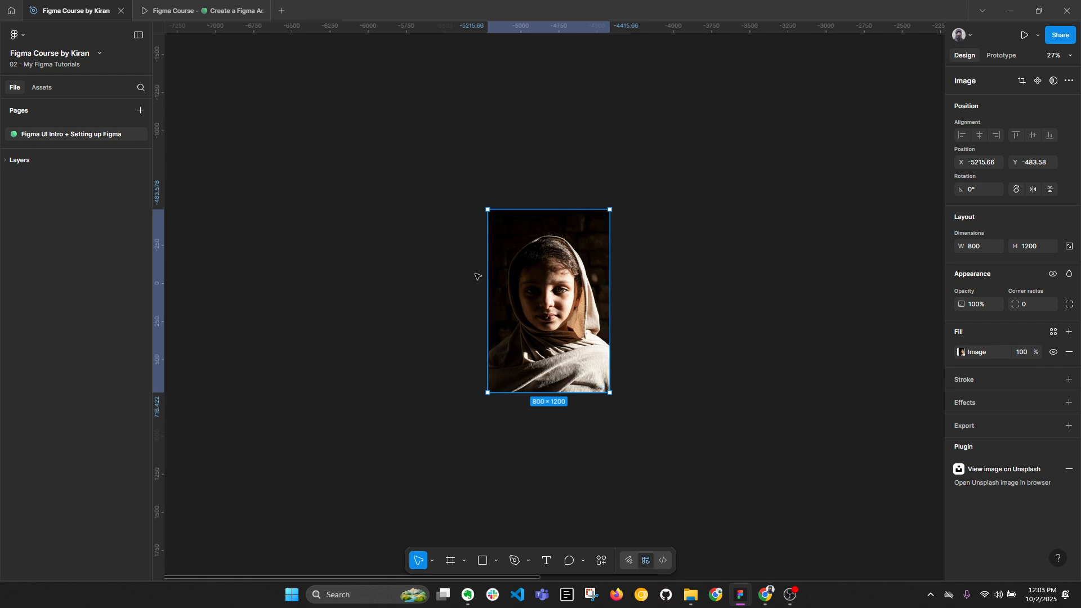
Remove the pasted portrait image from the canvas and clear the selection.
scroll(499, 288, "down", 3)
left_click_drag(498, 287, 903, 389)
key("Escape")
scroll(518, 274, "up", 2)
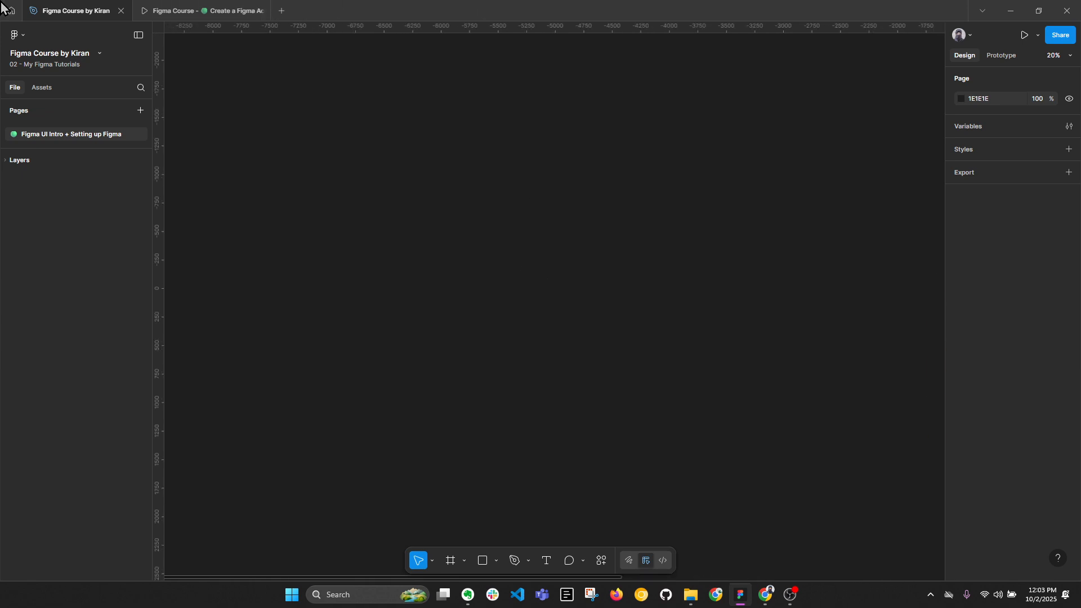
View the export commands available for the file and dismiss the list.
left_click(23, 37)
mouse_move(39, 82)
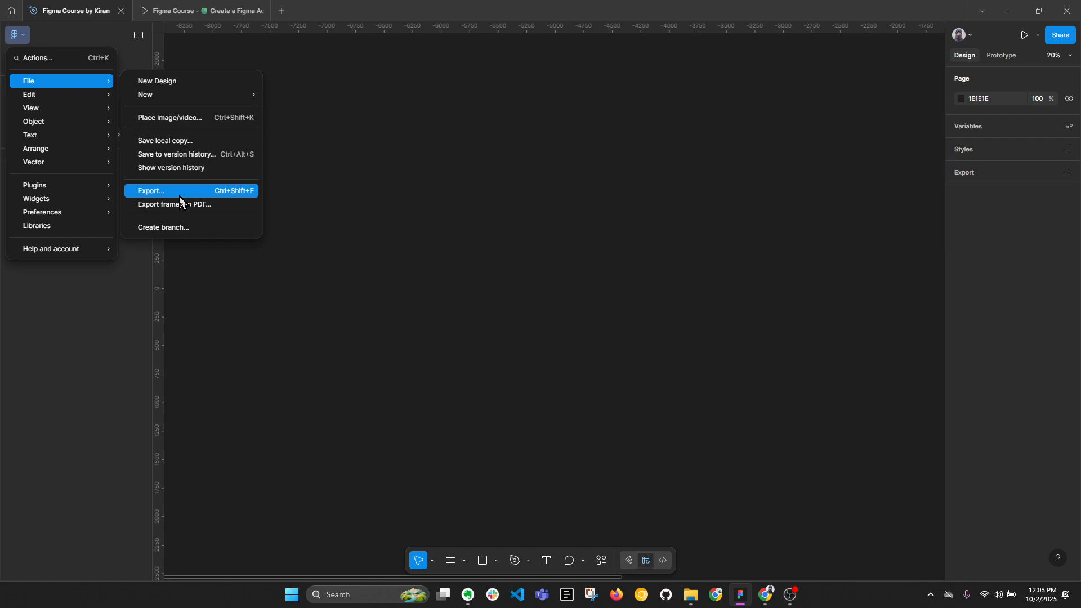
left_click(574, 245)
Select the blank frame, the Export Testing frame and the portrait image in turn to examine their export settings.
scroll(601, 248, "down", 3)
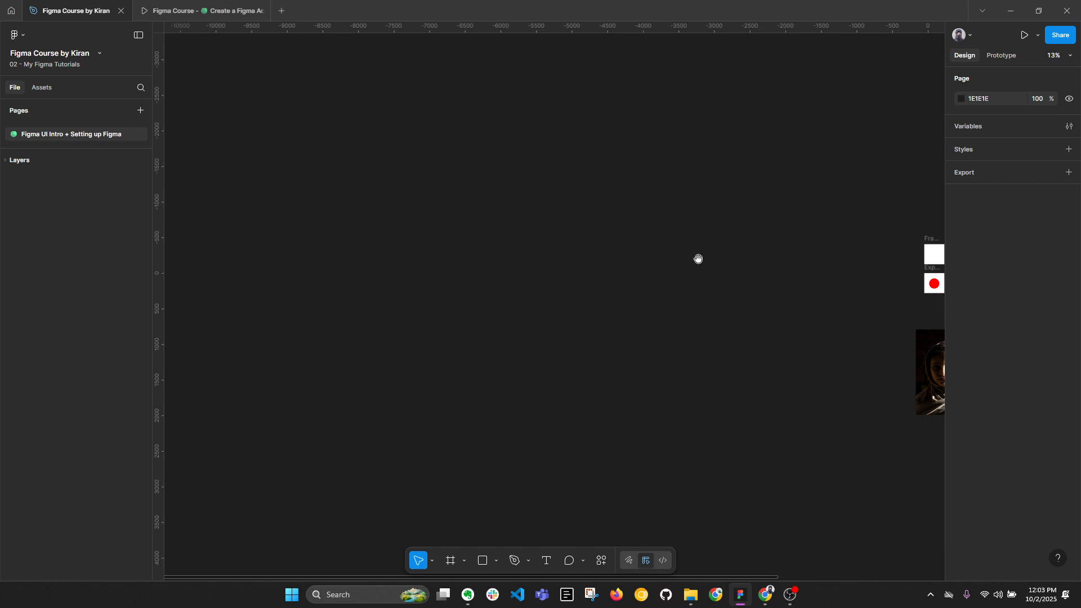
left_click_drag(698, 259, 342, 209)
scroll(580, 225, "up", 4)
left_click(574, 173)
scroll(574, 174, "up", 4)
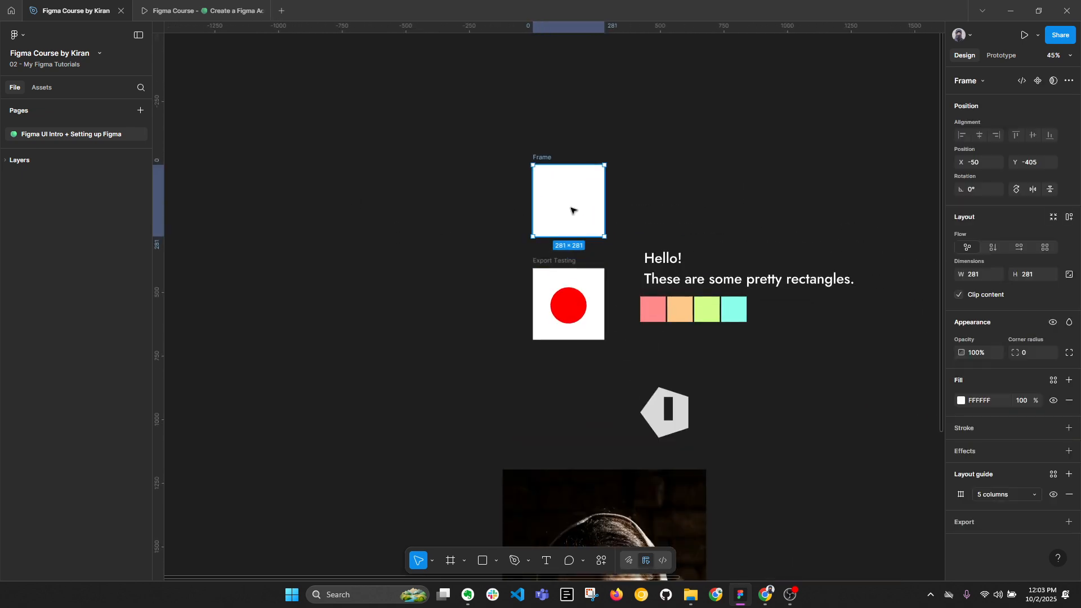
left_click(572, 264)
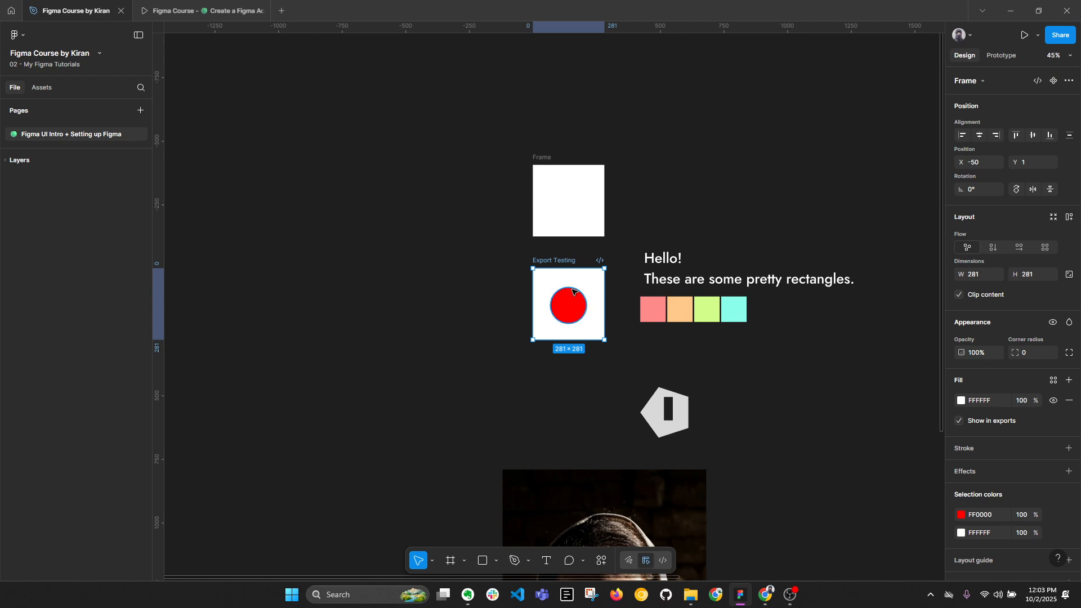
left_click(588, 476)
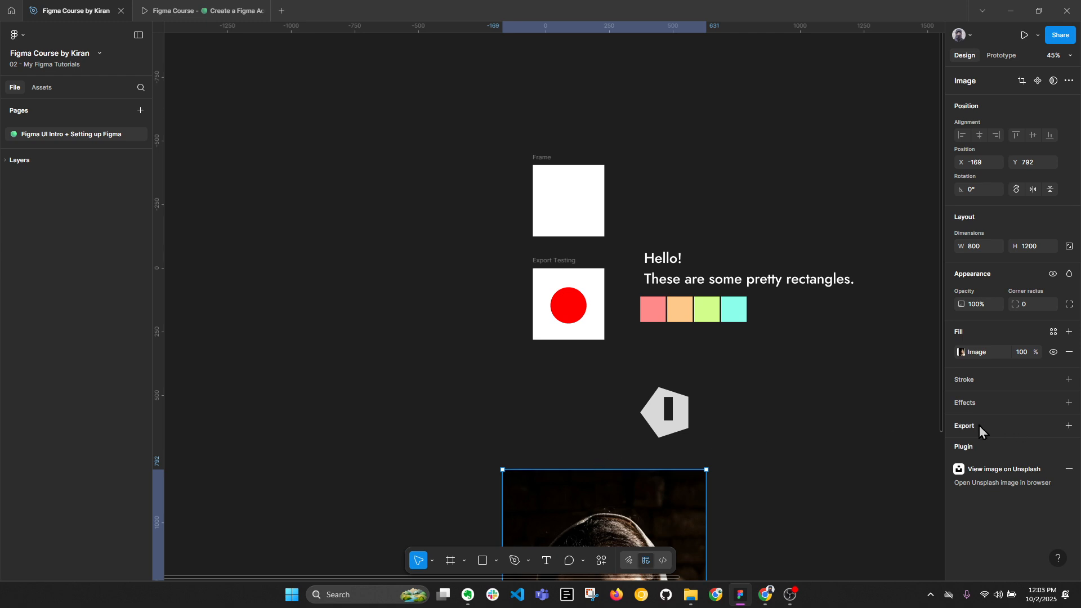
Remove the SVG export setting from the Export Testing frame and change its remaining PNG setting to SVG.
left_click(554, 262)
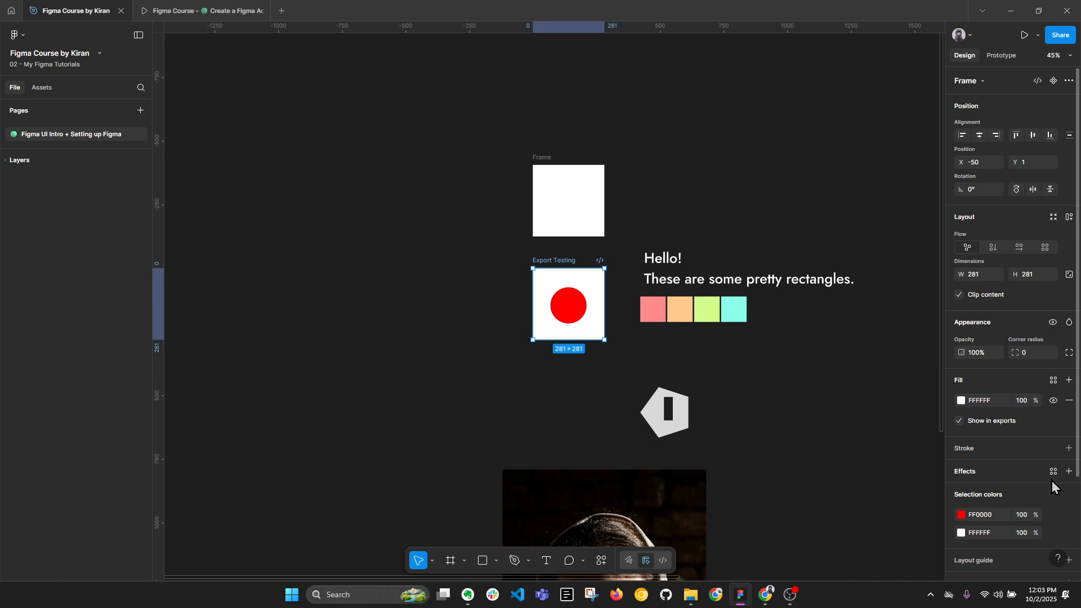
scroll(1063, 510, "down", 2)
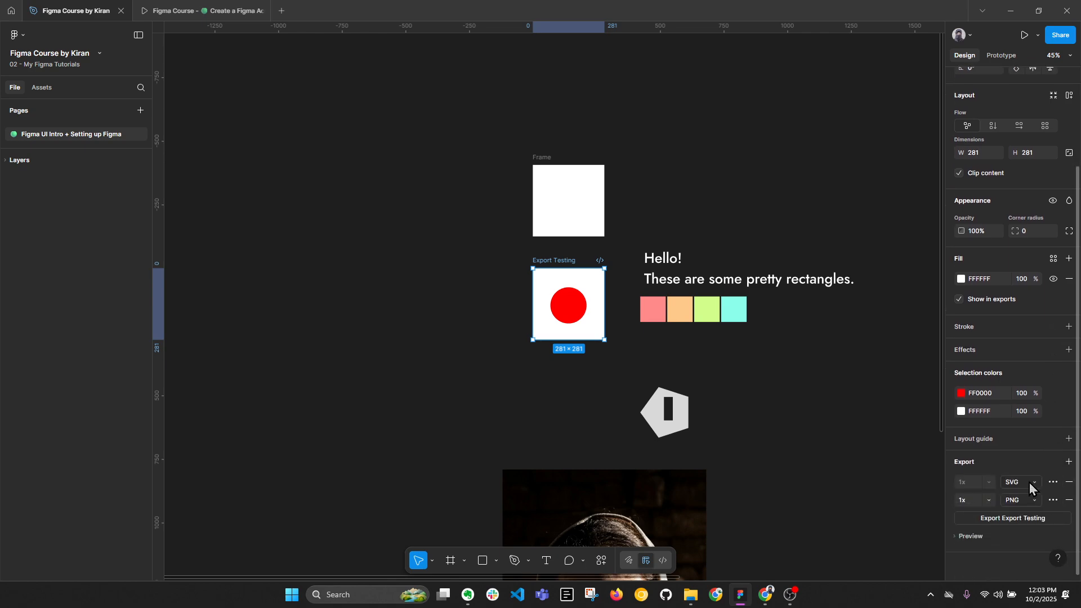
left_click(1069, 482)
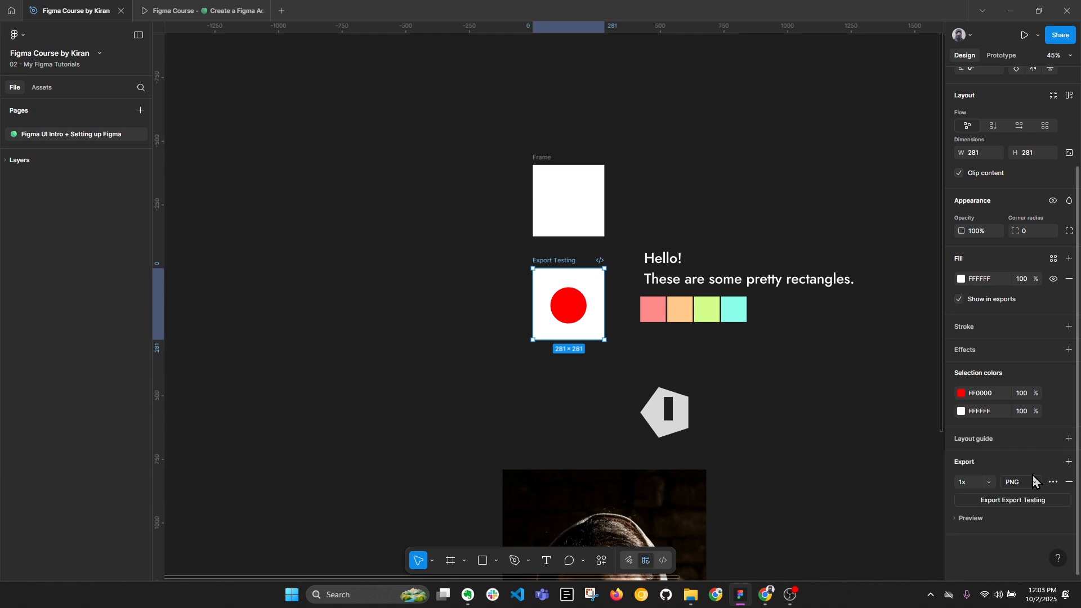
left_click(1035, 484)
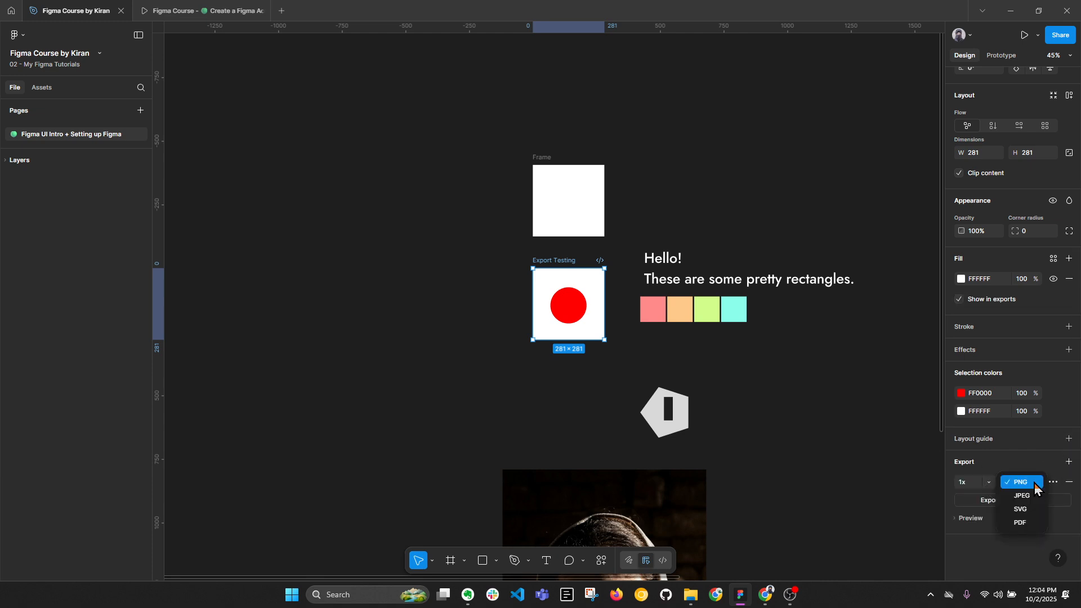
left_click(1022, 509)
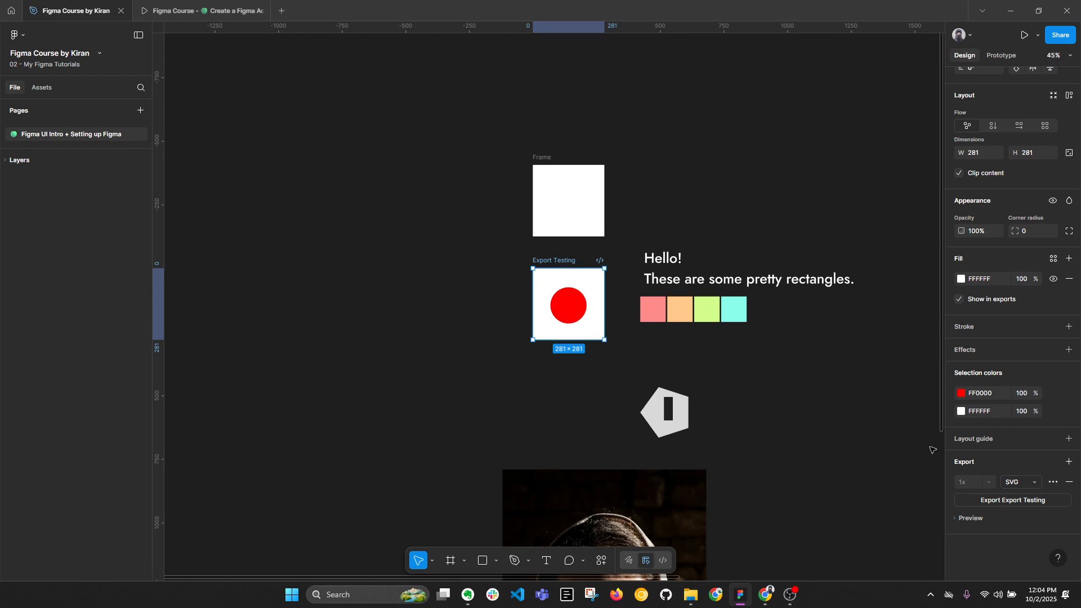
left_click(461, 402)
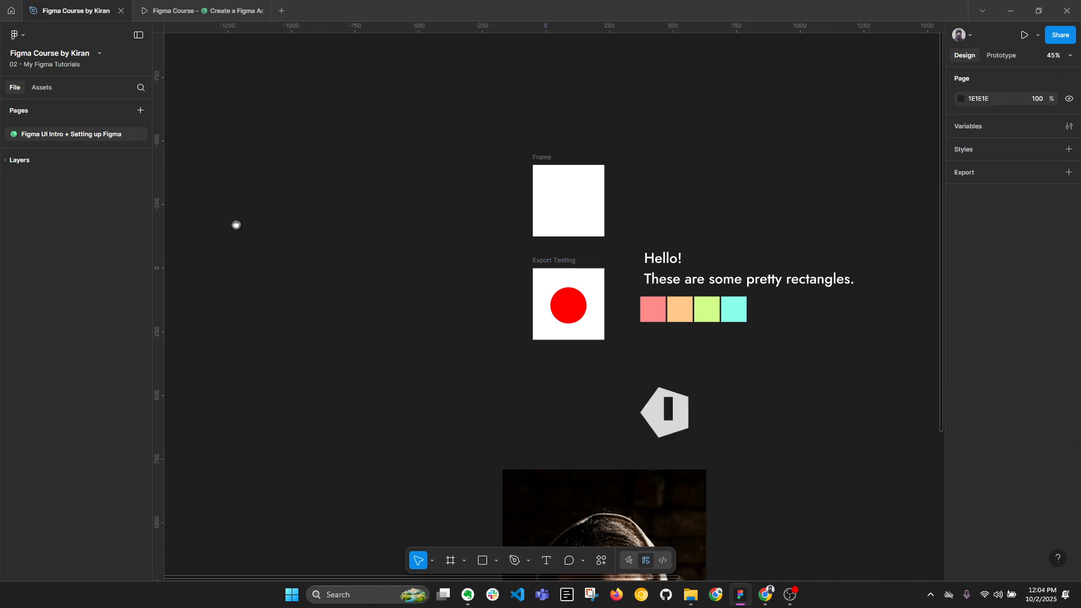
Add a 1x PNG export setting to the pink rectangle at the start of the color row.
left_click_drag(234, 224, 265, 198)
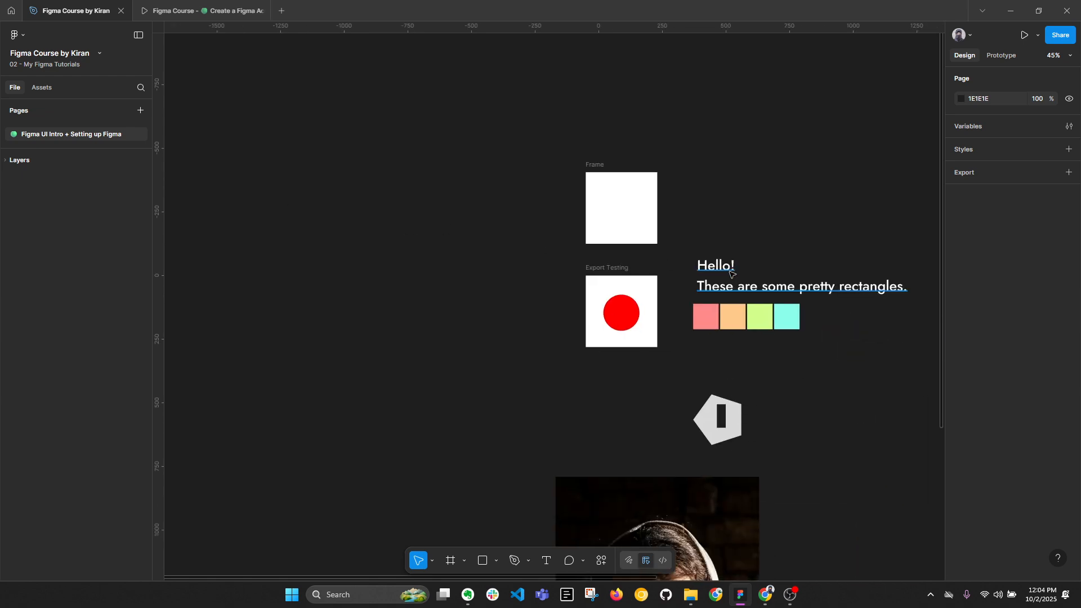
left_click(712, 309)
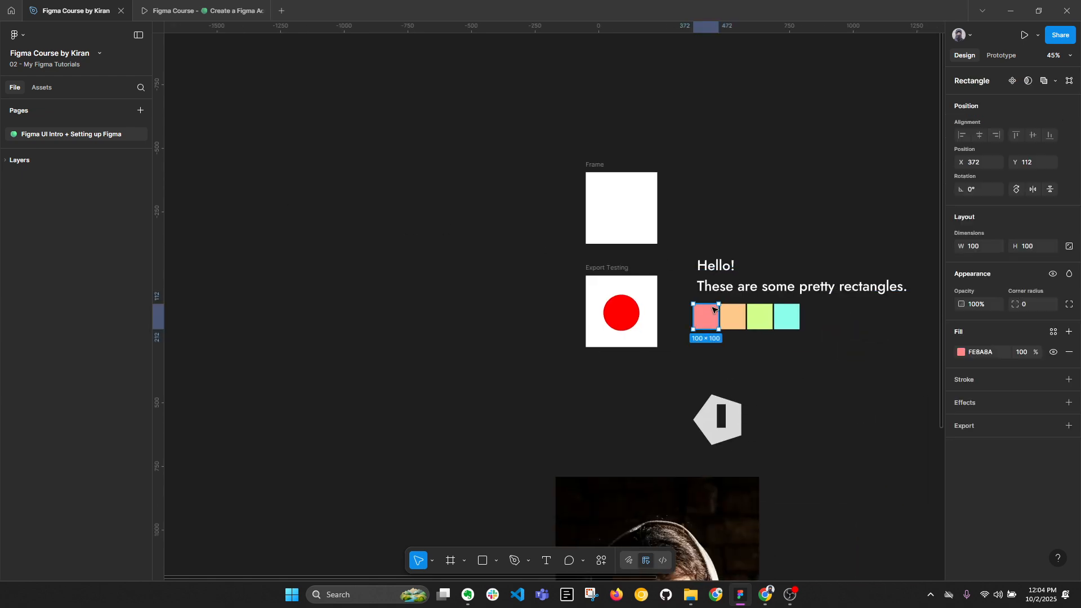
left_click(1070, 427)
left_click(1034, 445)
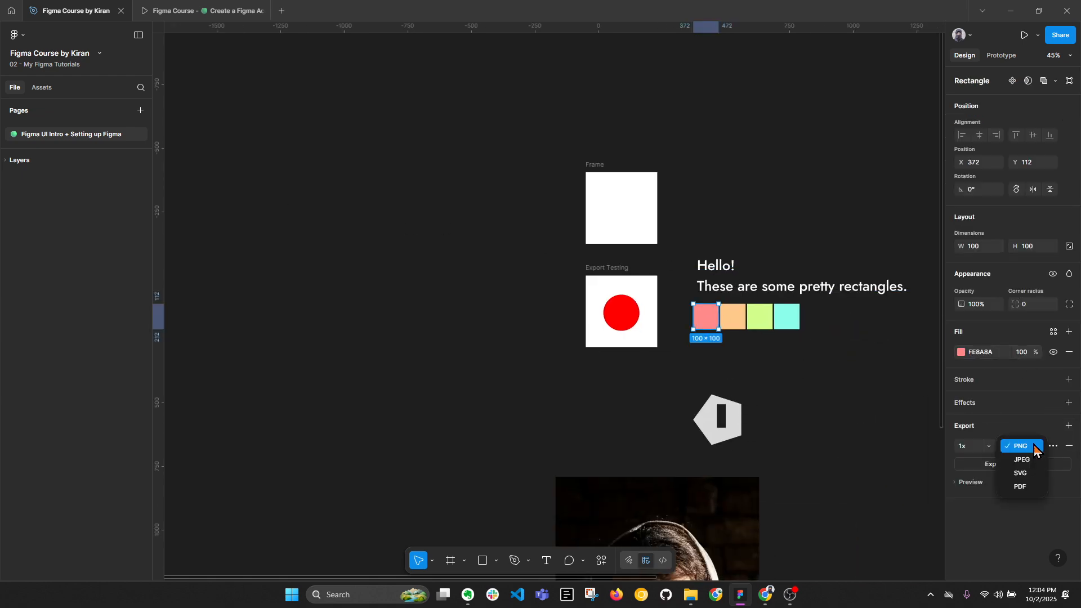
left_click(1030, 446)
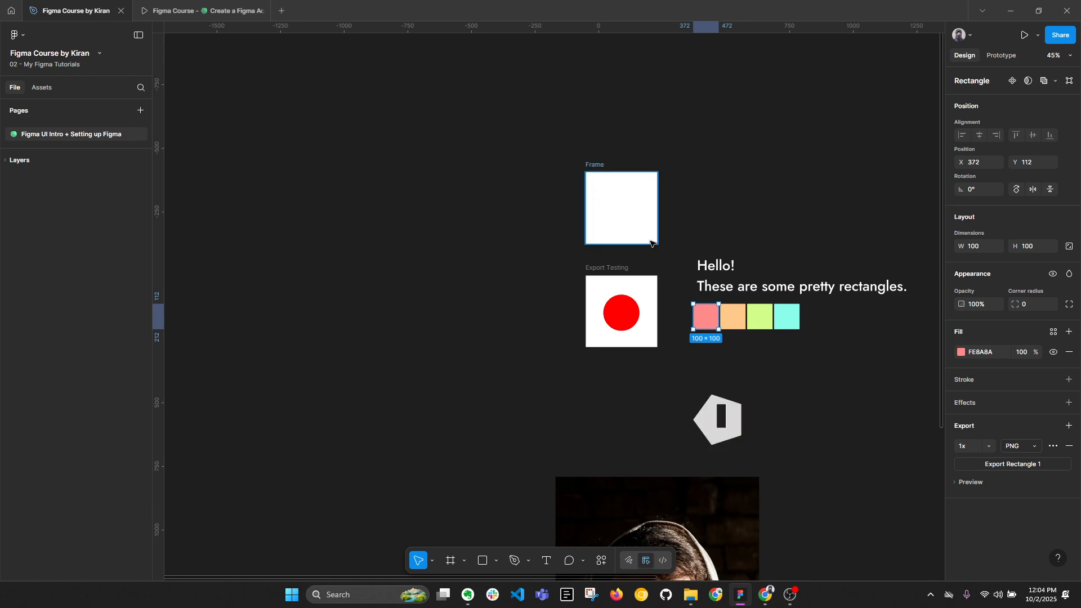
Add an export setting in PDF format to the gray pentagon shape and clear the selection.
left_click(713, 425)
left_click(1069, 453)
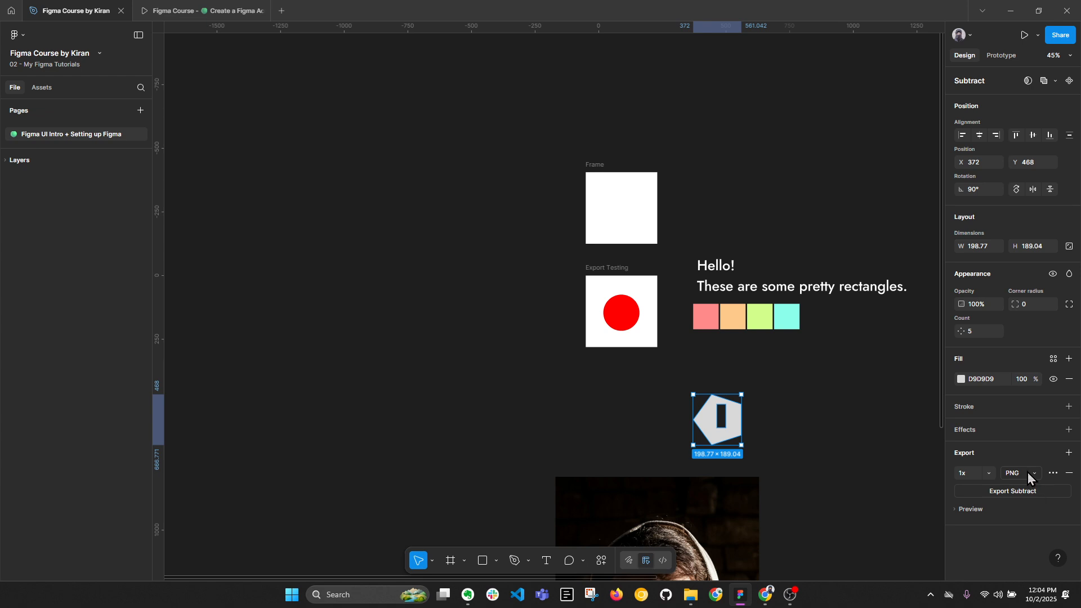
left_click(1028, 476)
left_click(1027, 514)
left_click(455, 399)
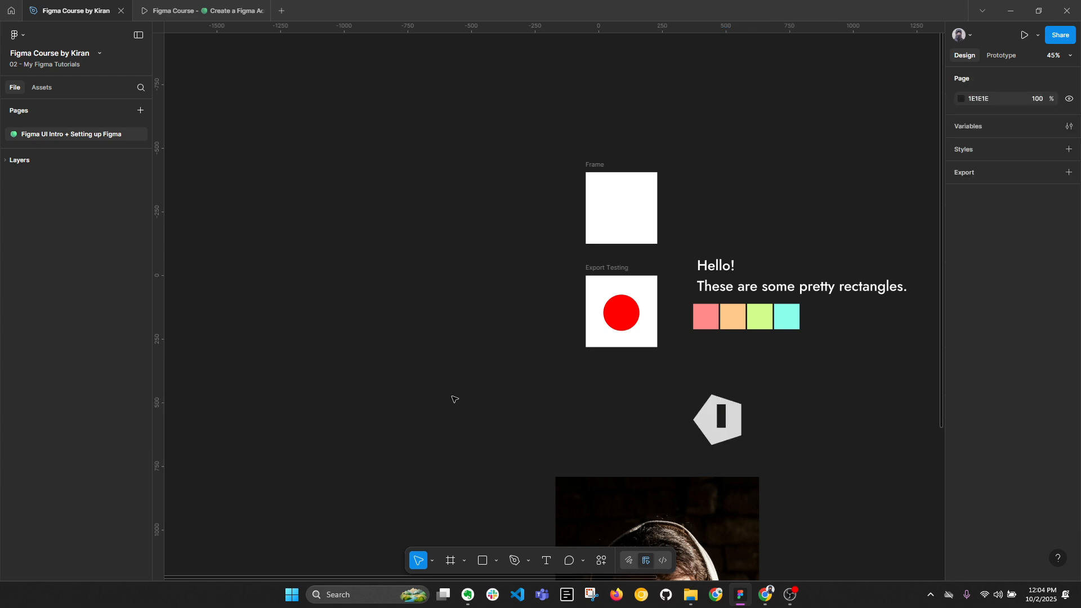
Export Rectangle 1, Export Testing and Subtract together to the Downloads folder, replacing the existing Rectangle 1.png.
scroll(627, 285, "left", 6)
left_click(16, 35)
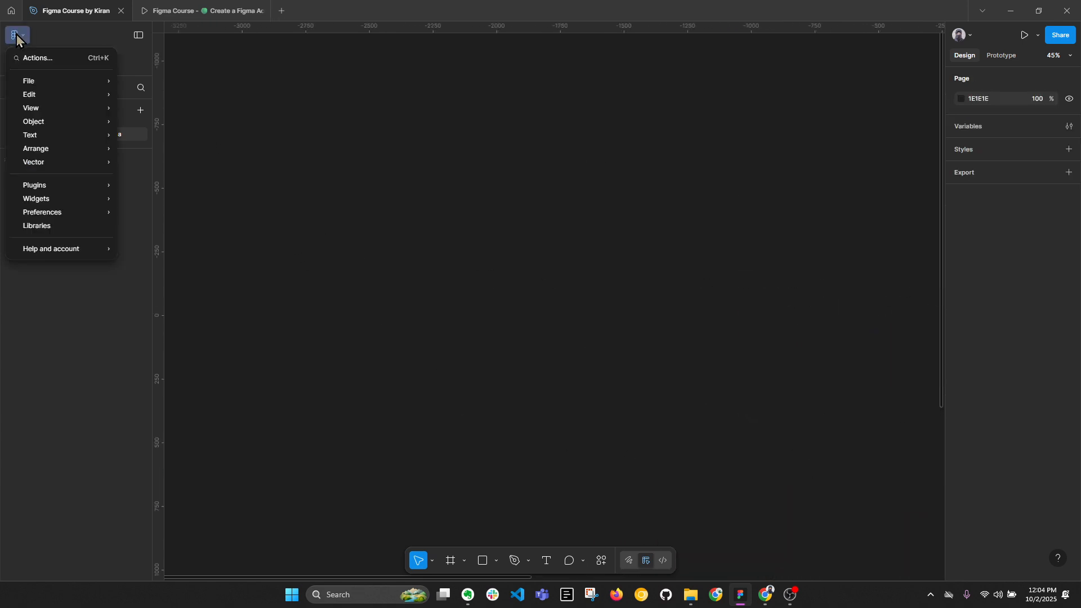
mouse_move(34, 83)
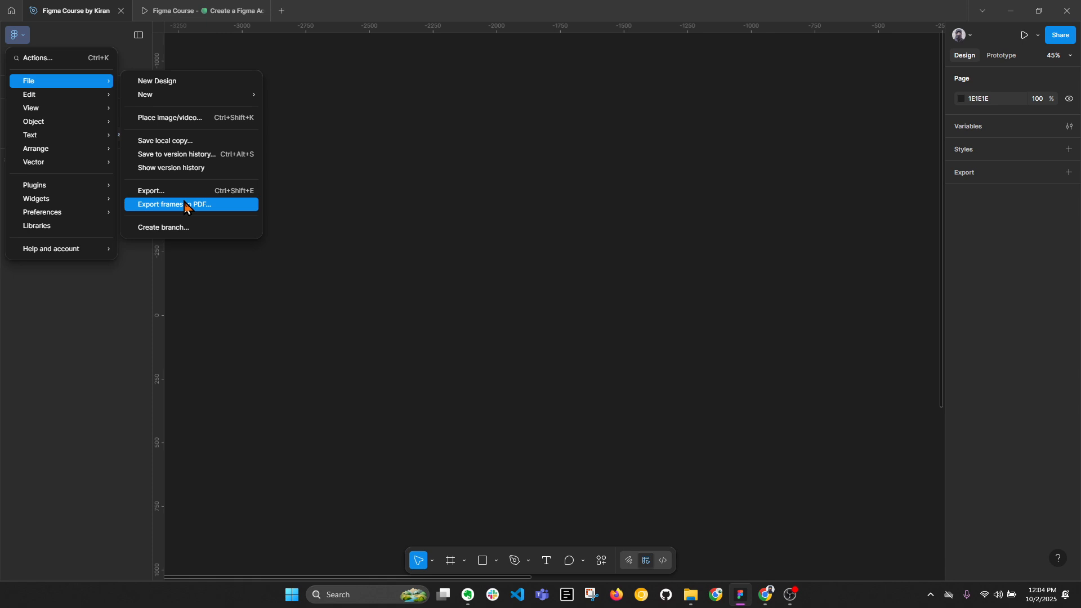
left_click(156, 194)
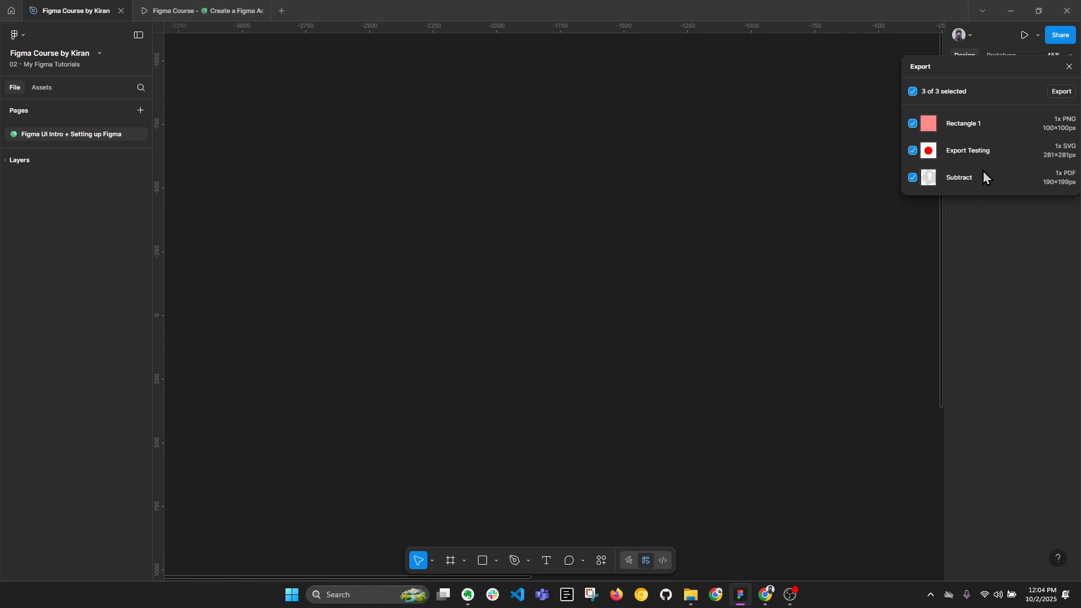
left_click(1065, 93)
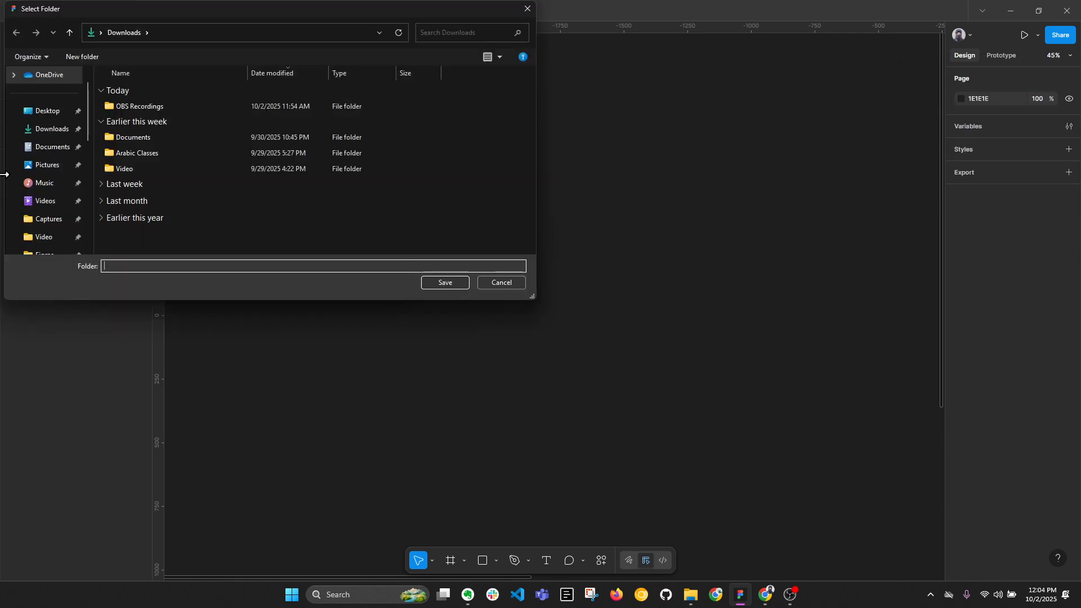
left_click(50, 136)
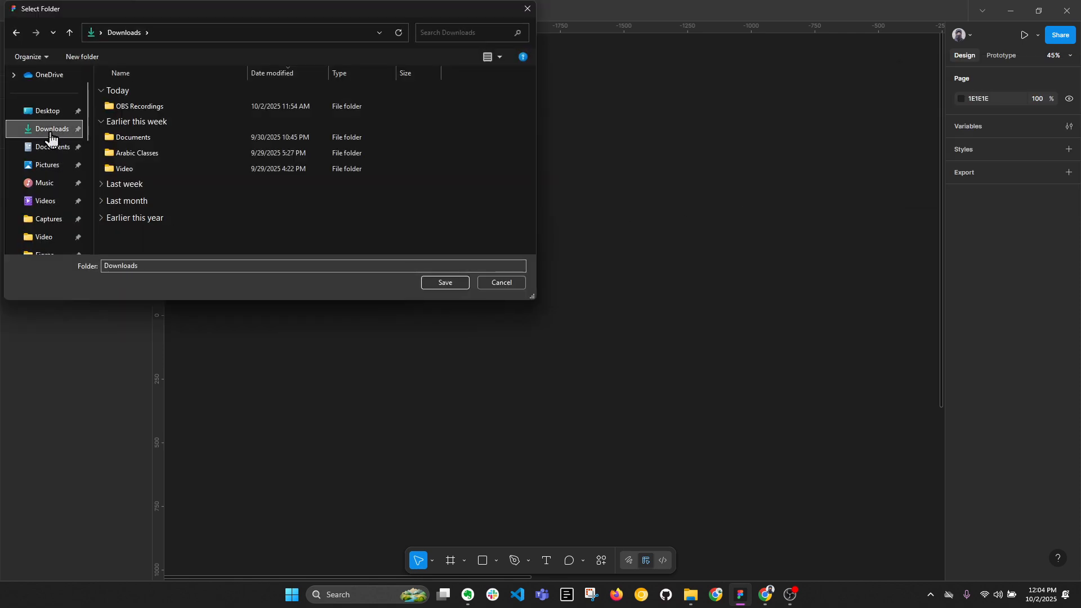
left_click(444, 284)
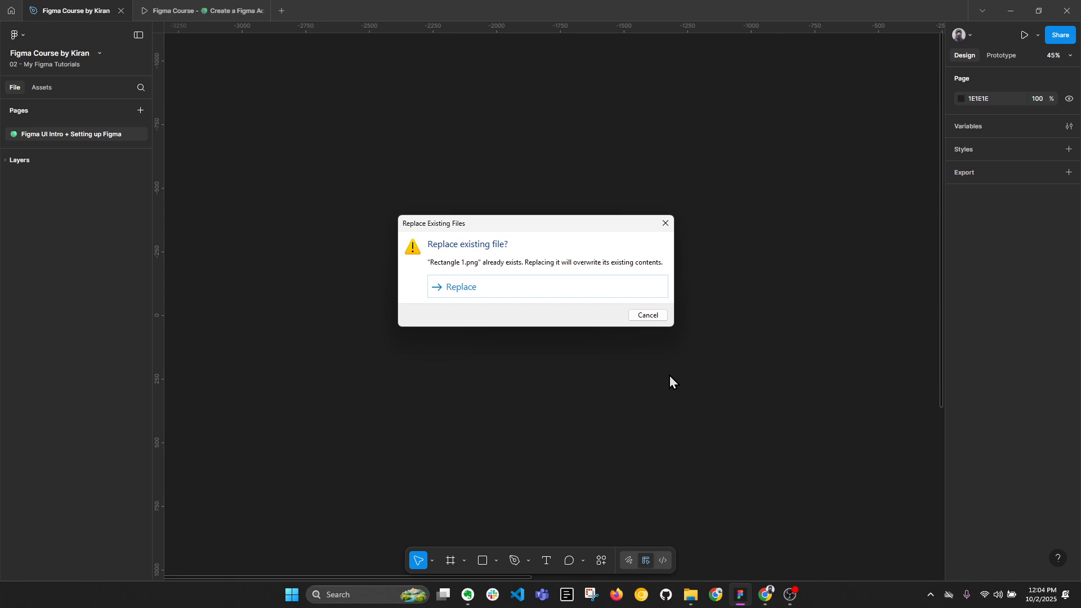
left_click(467, 288)
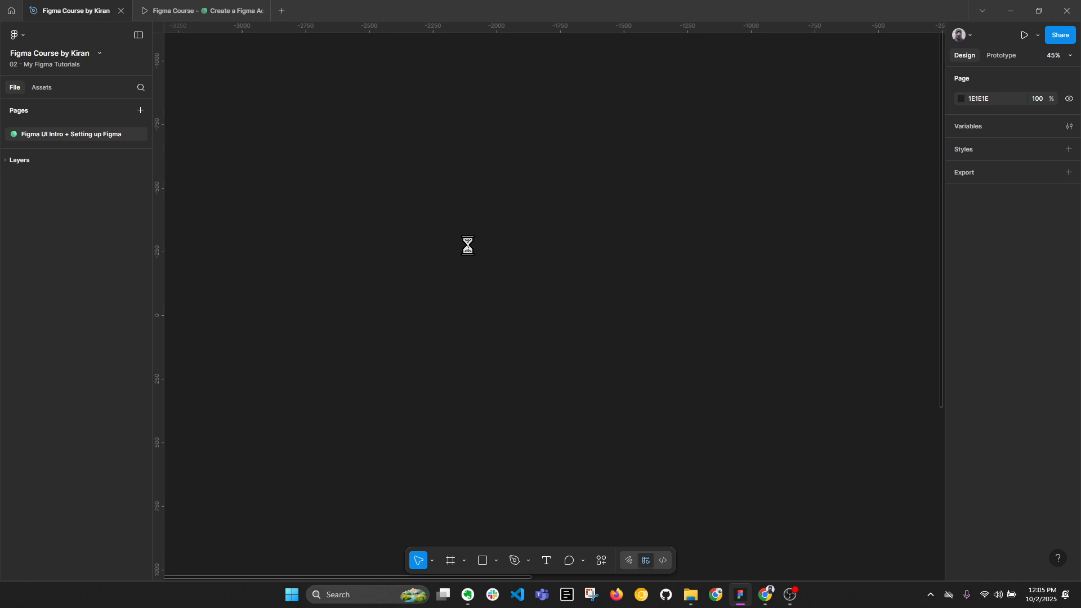
View the undo and redo commands among the file's editing commands and dismiss the list.
left_click(19, 35)
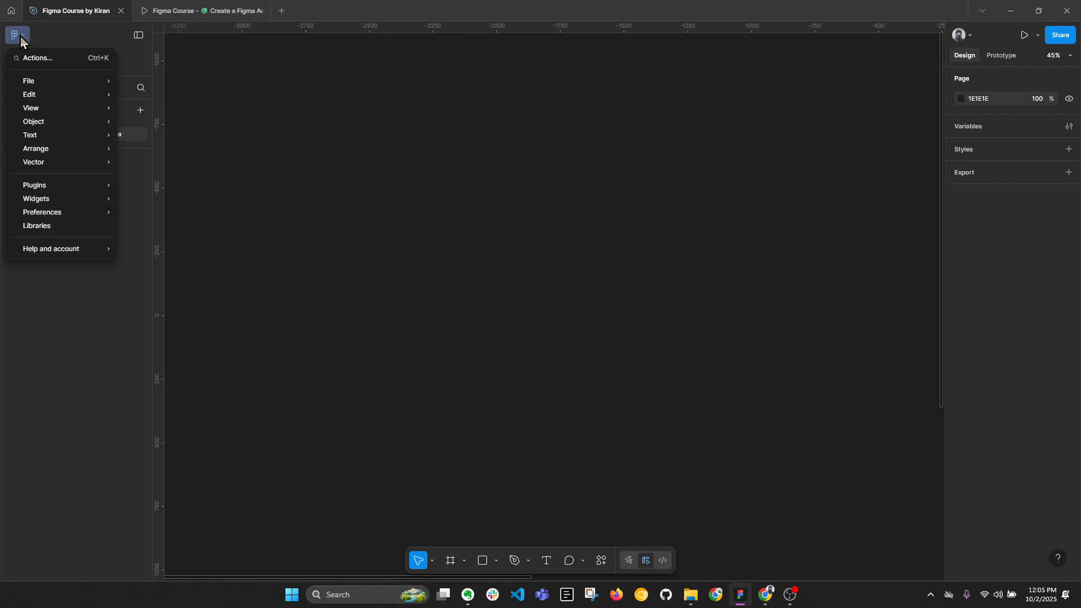
mouse_move(36, 99)
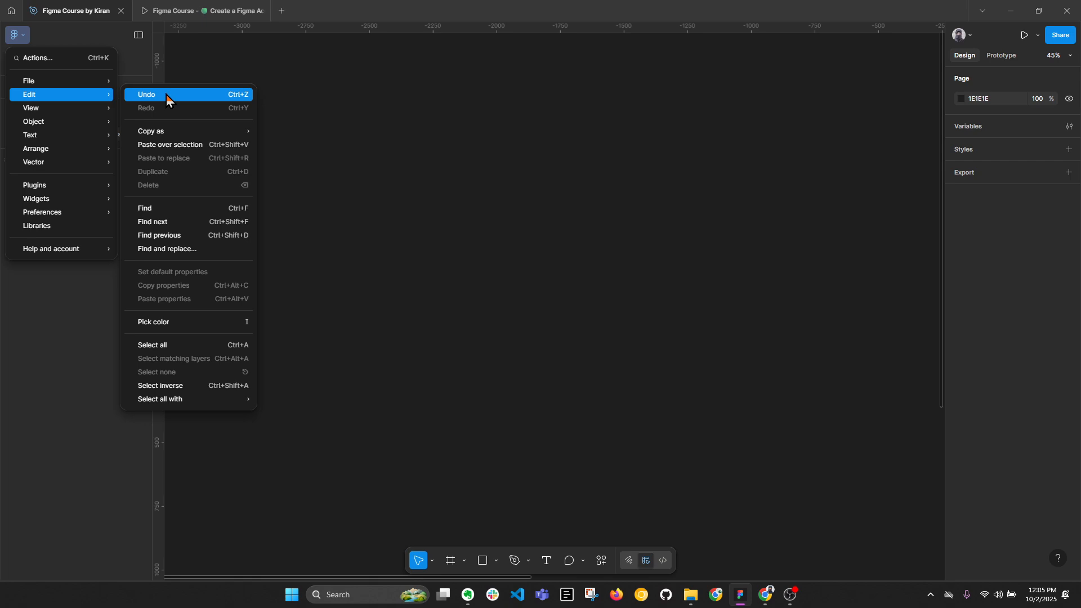
left_click(498, 198)
Draw a square about 380 × 380 on the empty canvas and duplicate it to its right.
key("r")
left_click_drag(458, 169, 556, 266)
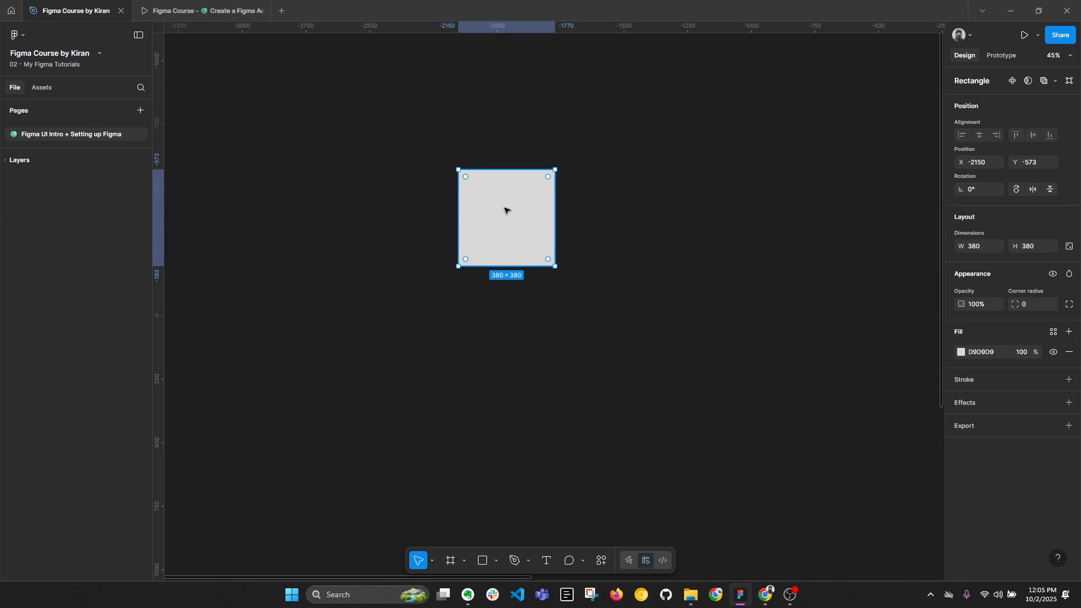
left_click_drag(507, 210, 618, 206)
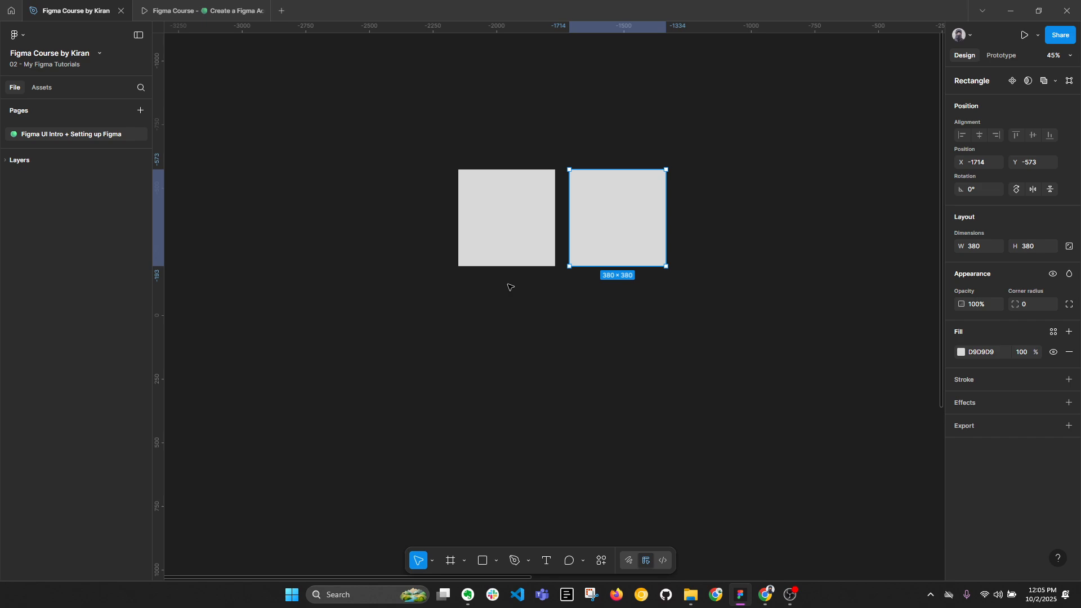
Undo the square's duplication and bring the duplicate back.
key("ctrl+z")
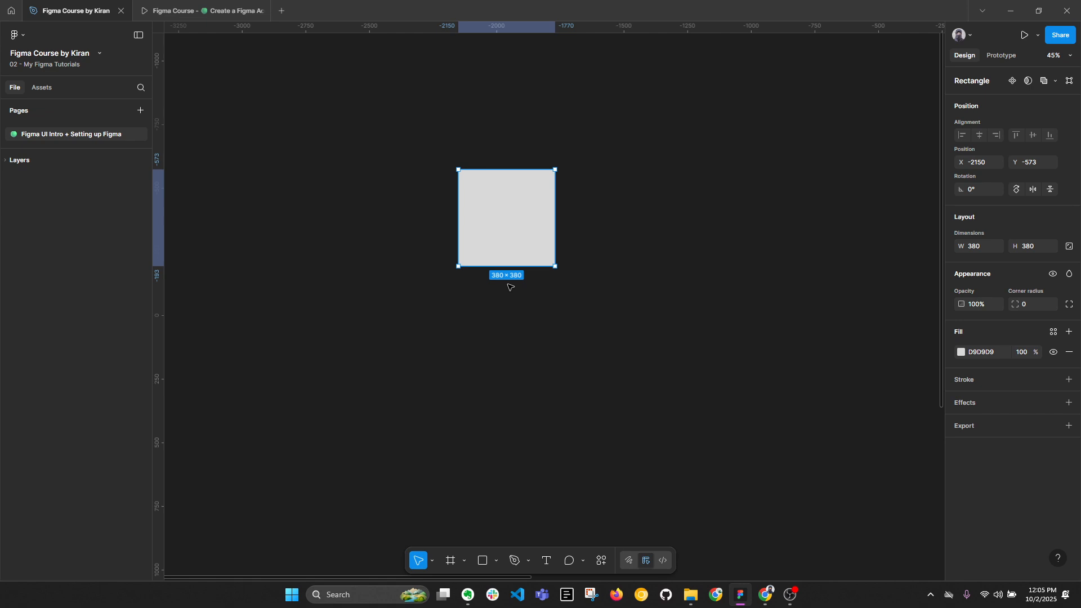
key("ctrl+d")
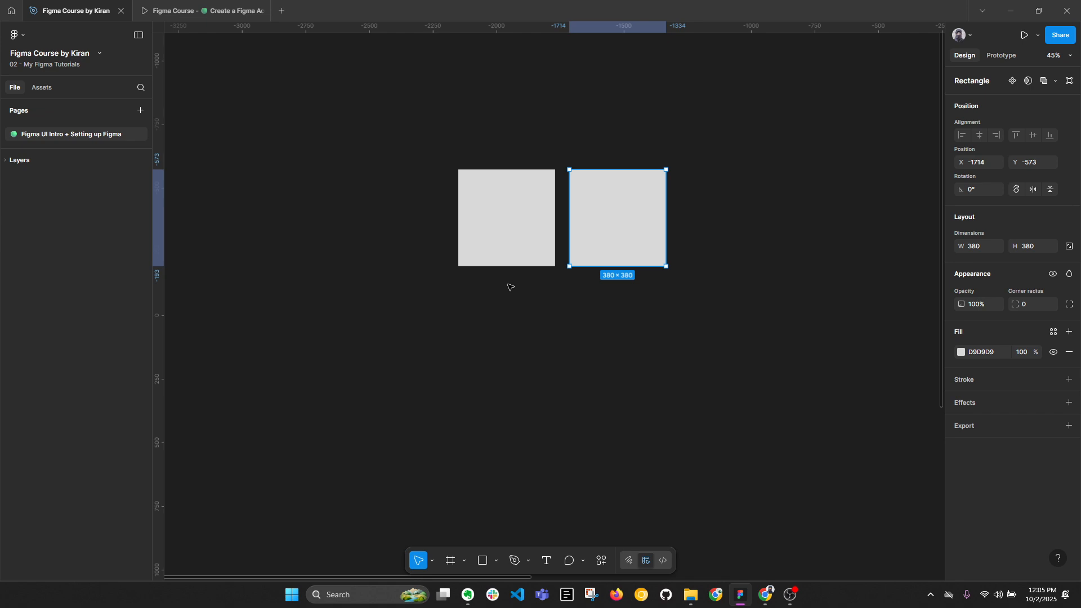
Copy the duplicated square as PNG.
left_click(23, 37)
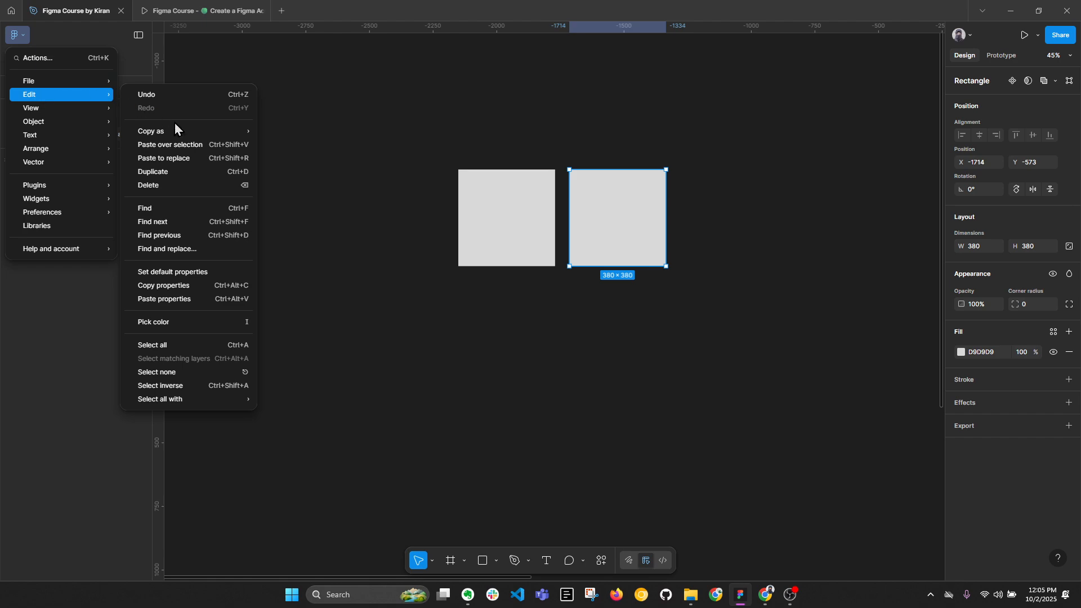
mouse_move(178, 134)
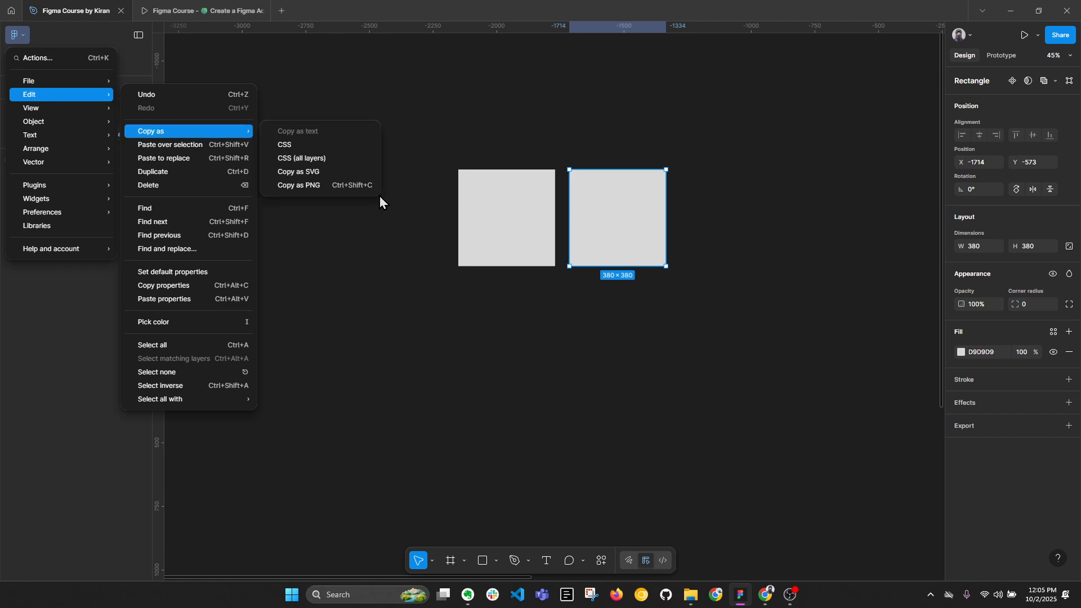
left_click(313, 186)
Change the original square's fill color to red FB0000 and close the color picker.
left_click(490, 198)
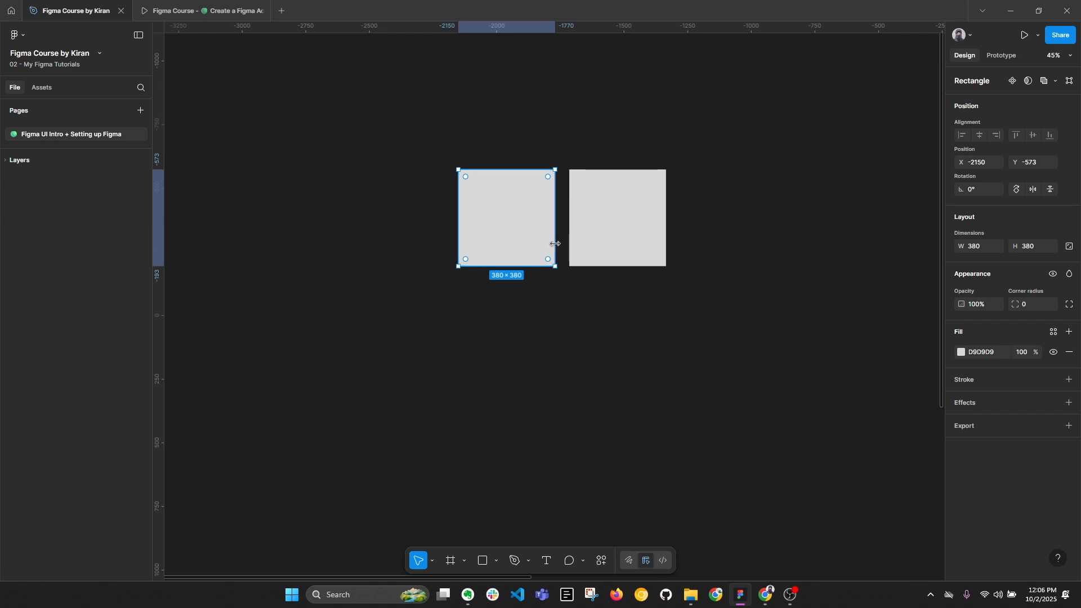
left_click(961, 351)
left_click_drag(873, 417, 936, 348)
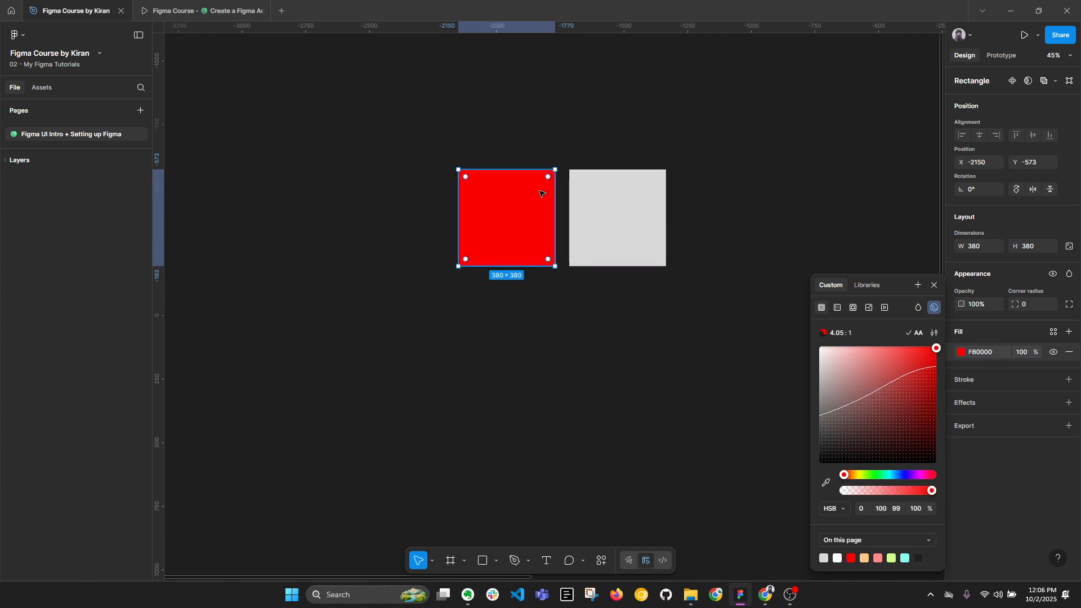
left_click_drag(549, 178, 565, 150)
left_click(930, 289)
Copy the red square as PNG.
right_click(481, 212)
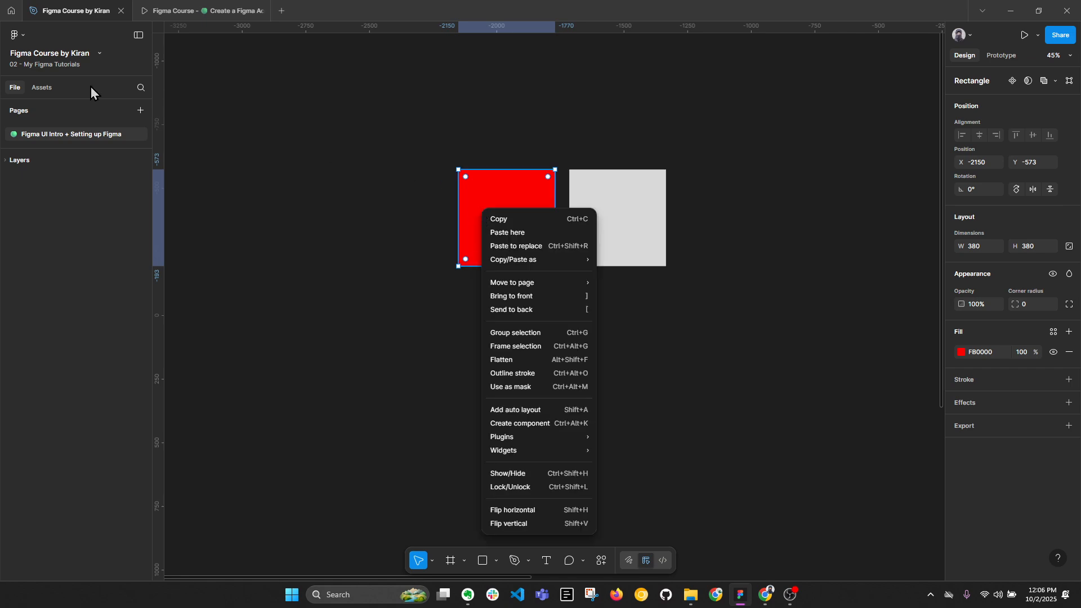
left_click(498, 196)
right_click(512, 203)
mouse_move(530, 253)
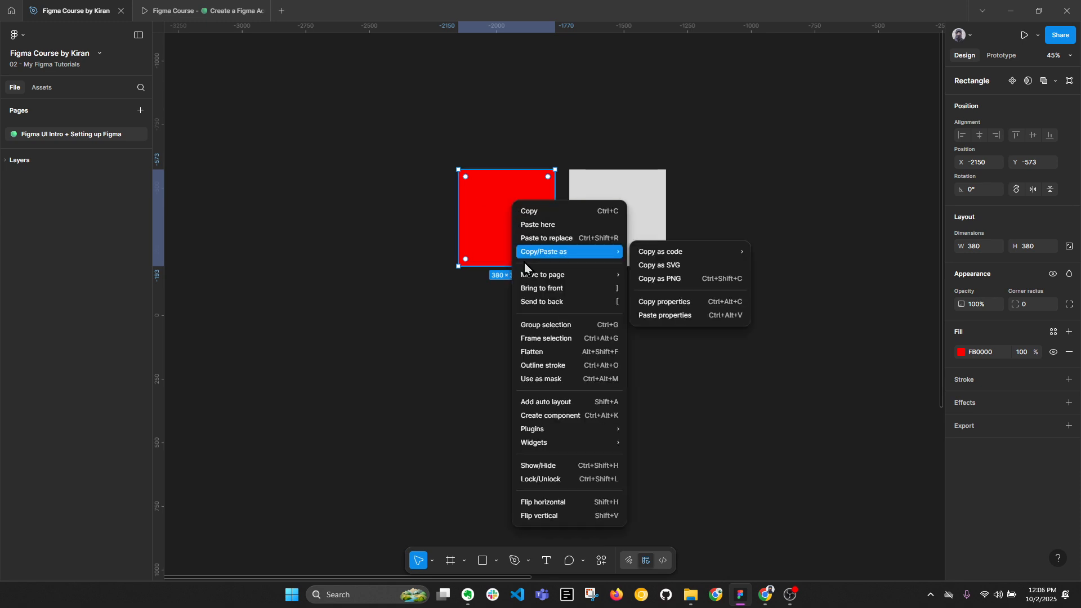
left_click(660, 284)
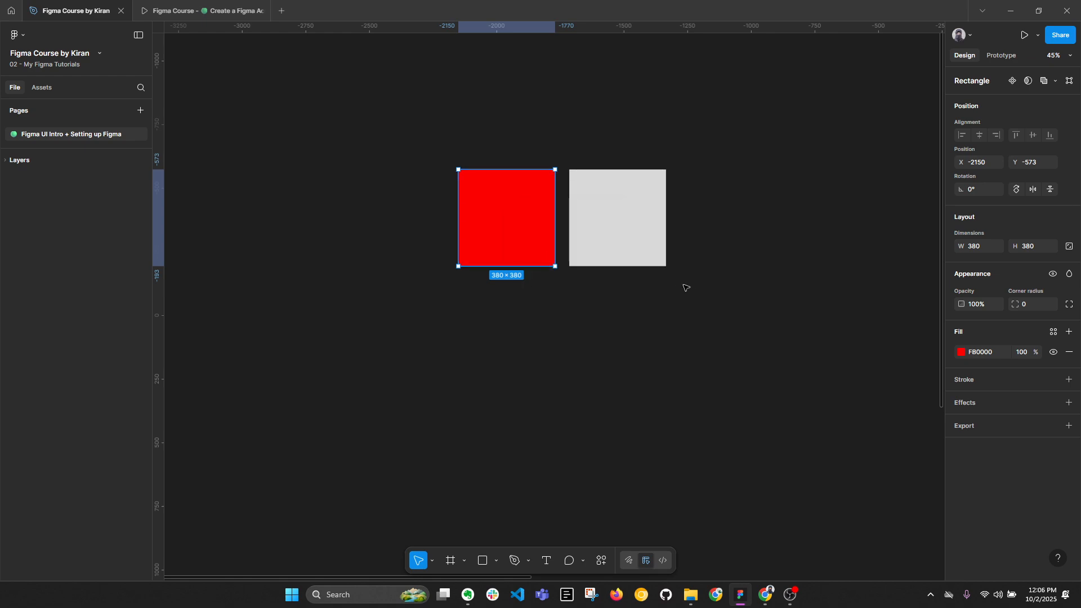
Paste the PNG copy onto the canvas and place it directly below the red square.
left_click(795, 334)
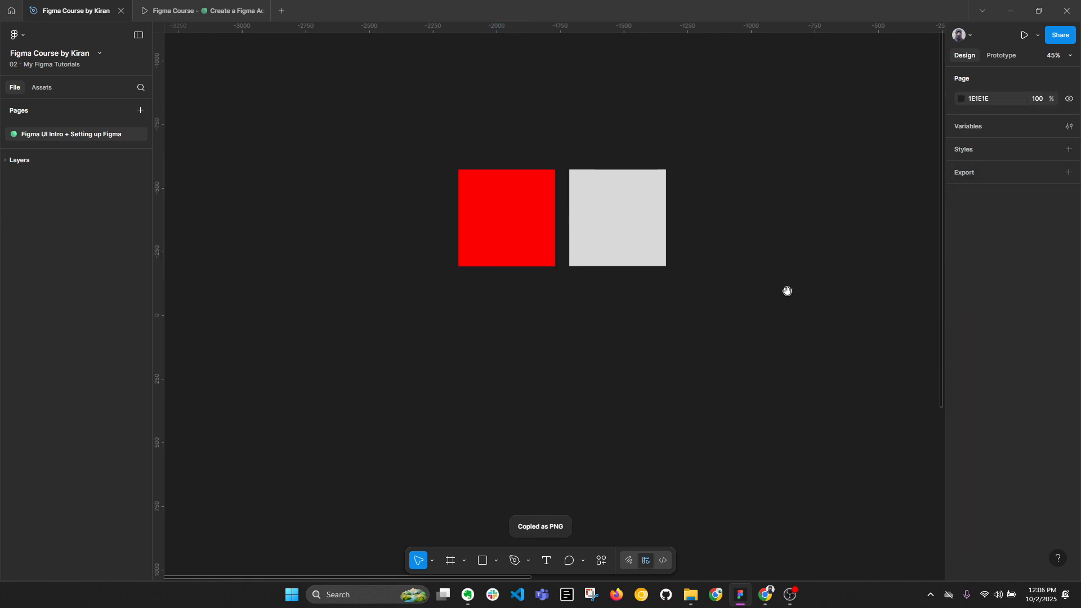
left_click_drag(787, 292, 718, 277)
key("ctrl+v")
left_click_drag(530, 299, 419, 311)
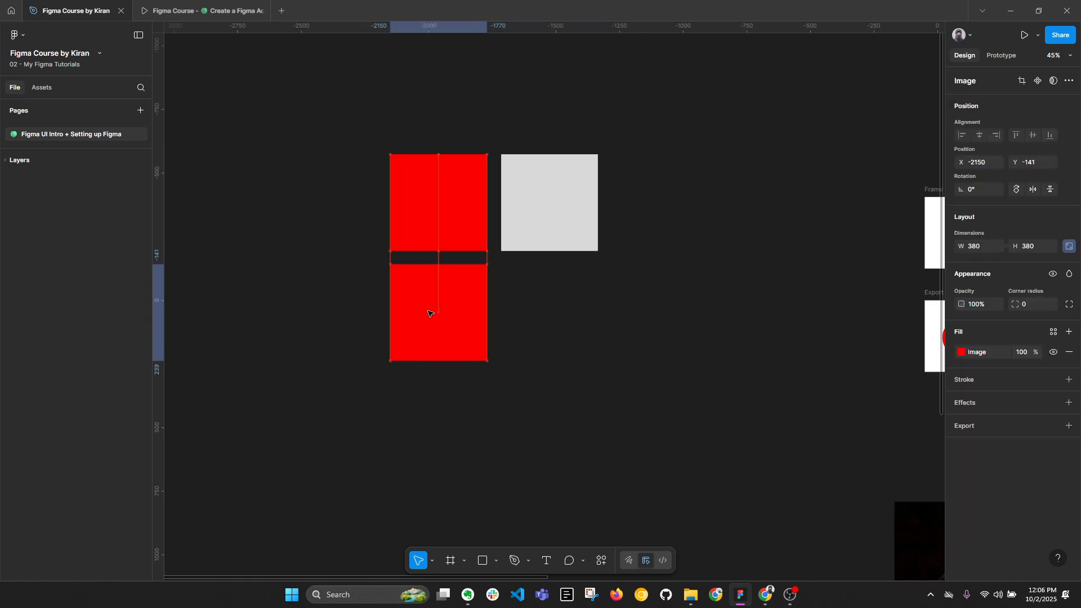
Compare the fill type of the pasted image with the fill of the original red rectangle above it.
left_click(961, 352)
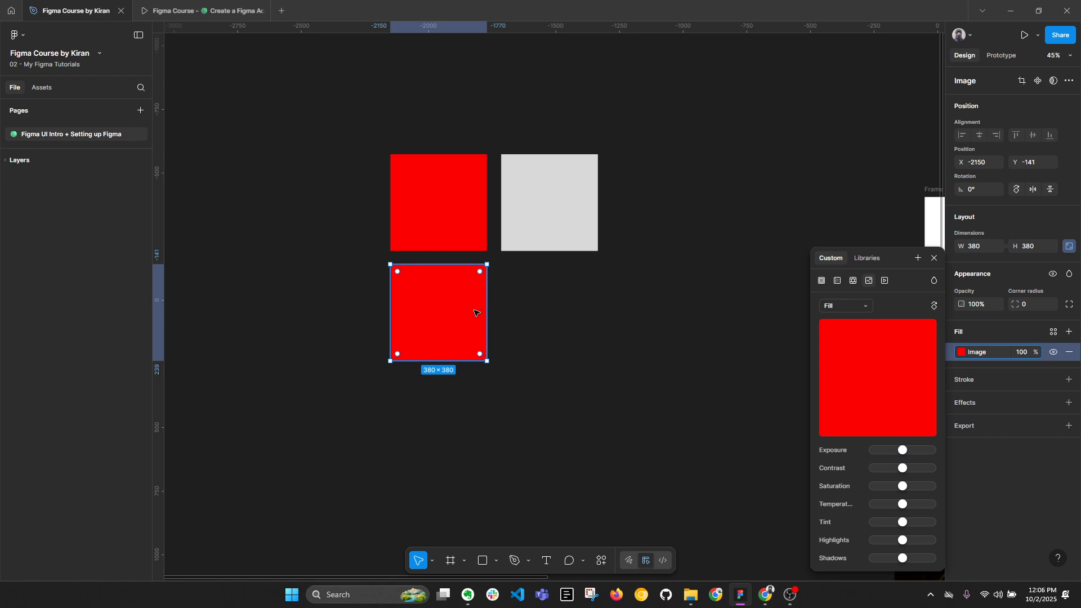
left_click(958, 355)
left_click(960, 354)
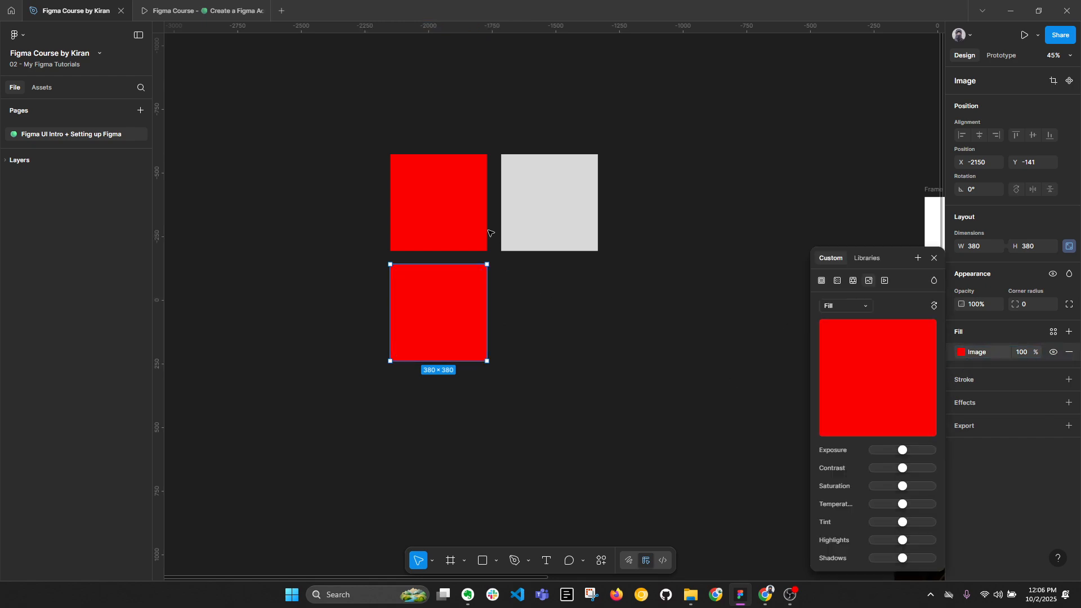
left_click(476, 216)
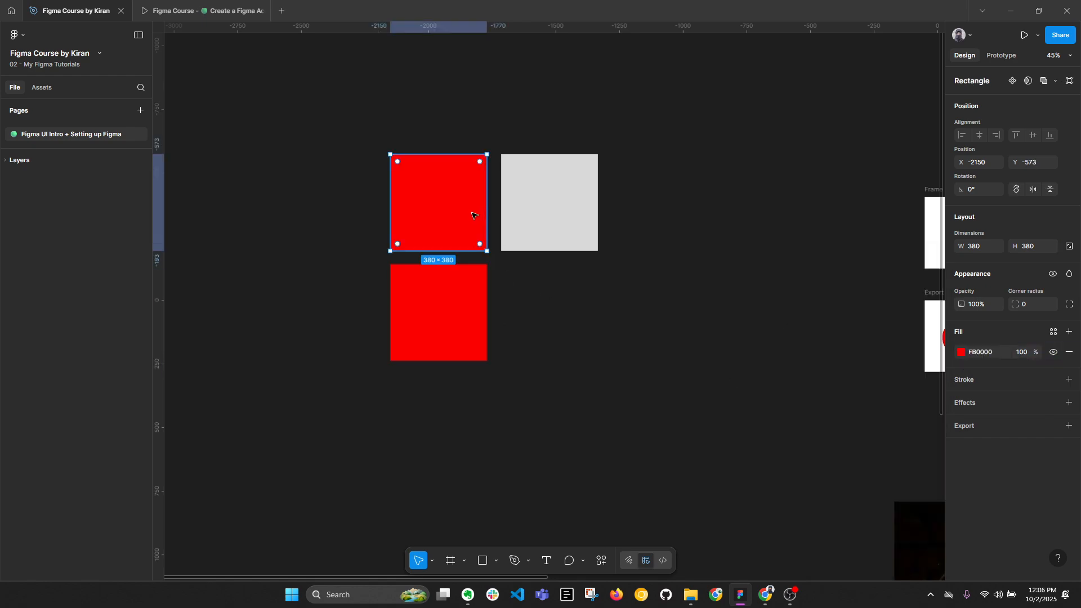
left_click(962, 354)
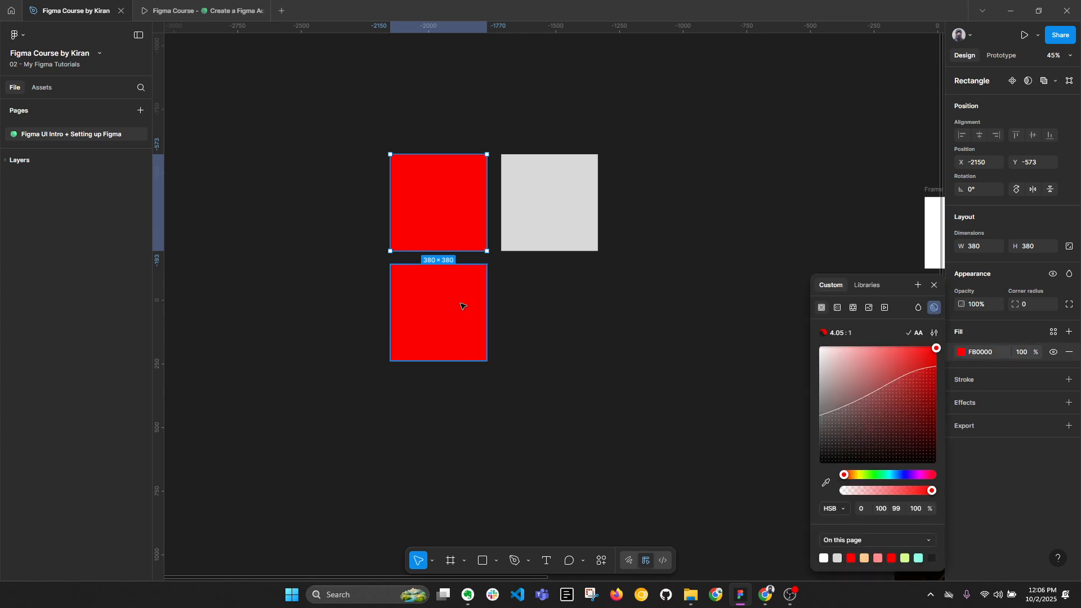
left_click(428, 296)
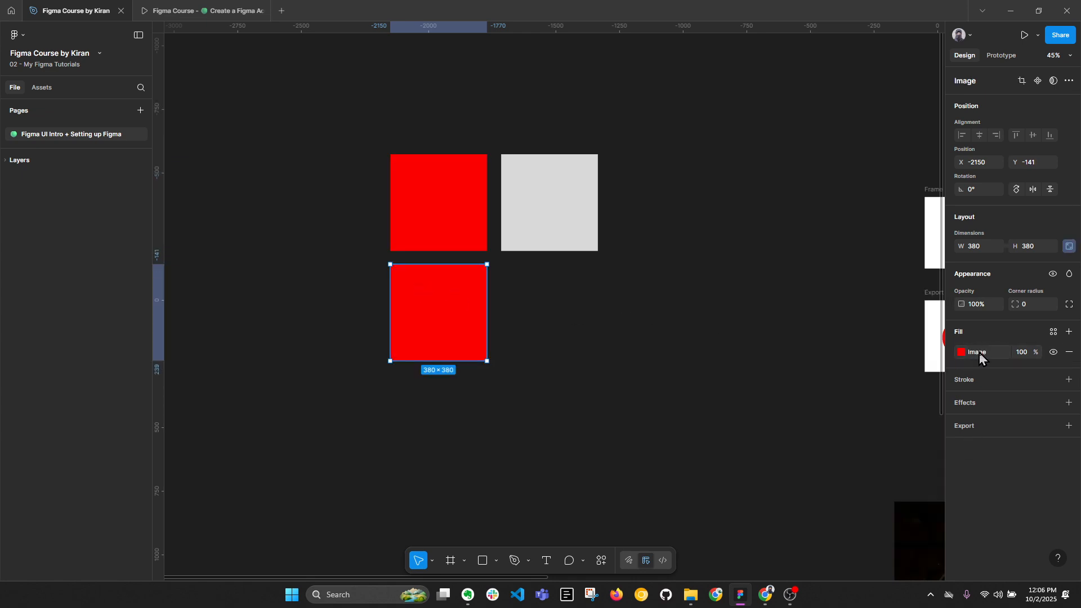
left_click(656, 423)
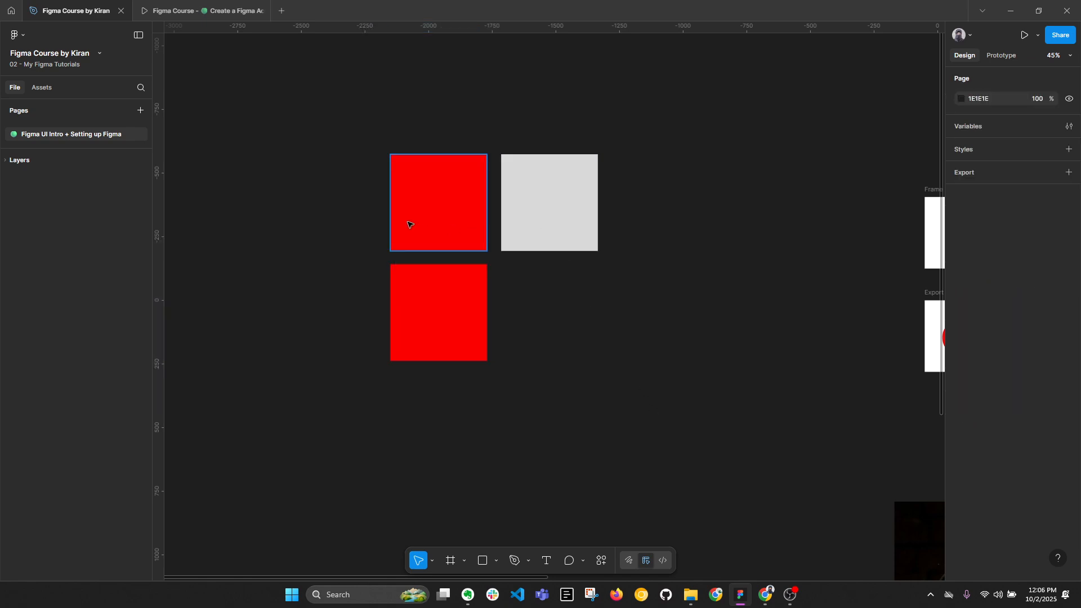
Examine the Copy as options among the main edit commands.
left_click(23, 35)
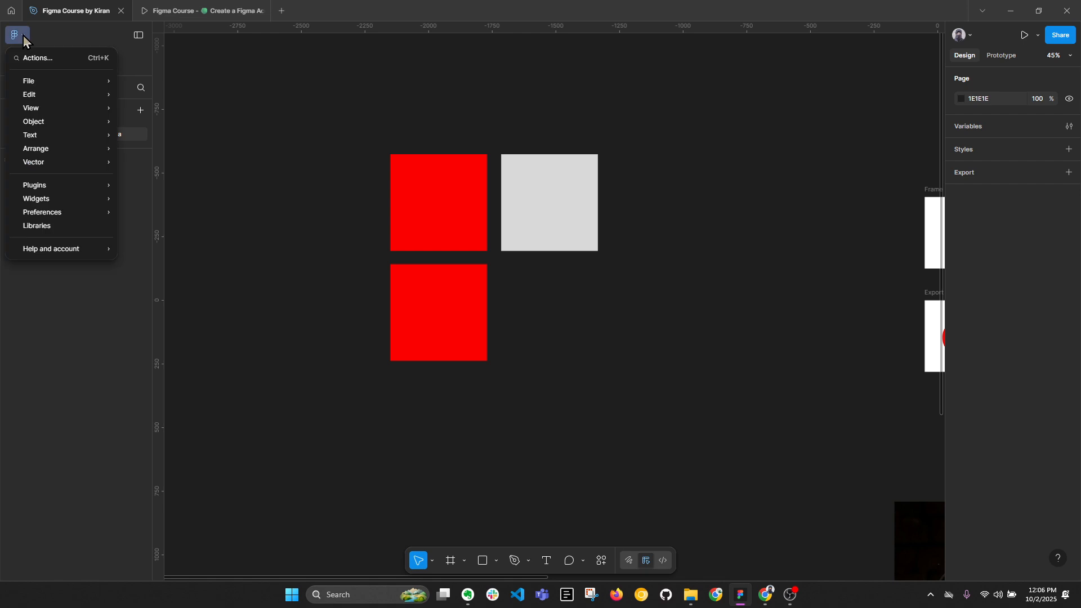
mouse_move(42, 97)
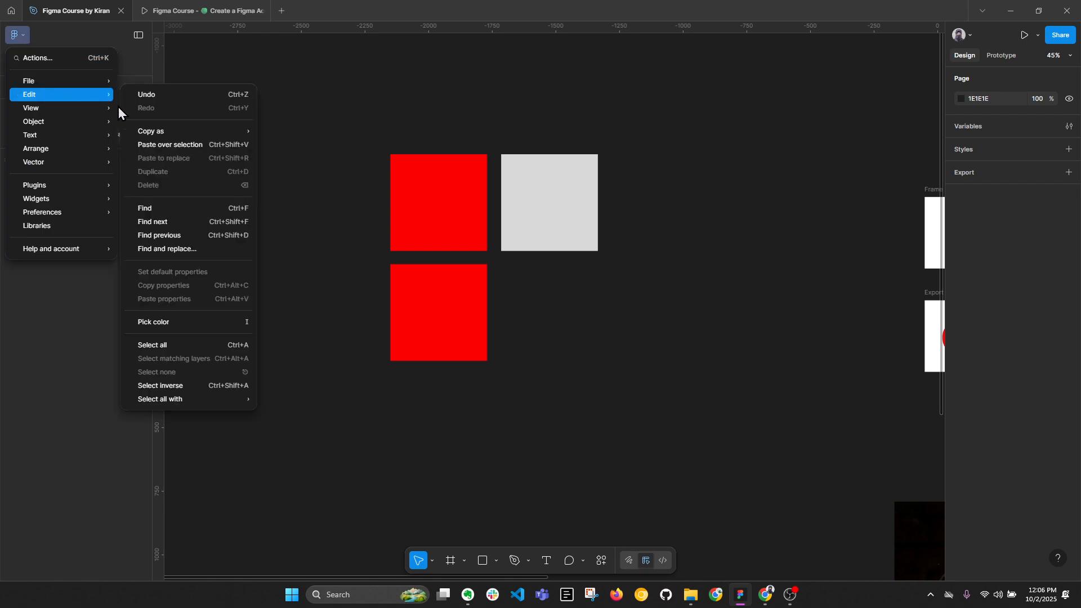
mouse_move(163, 133)
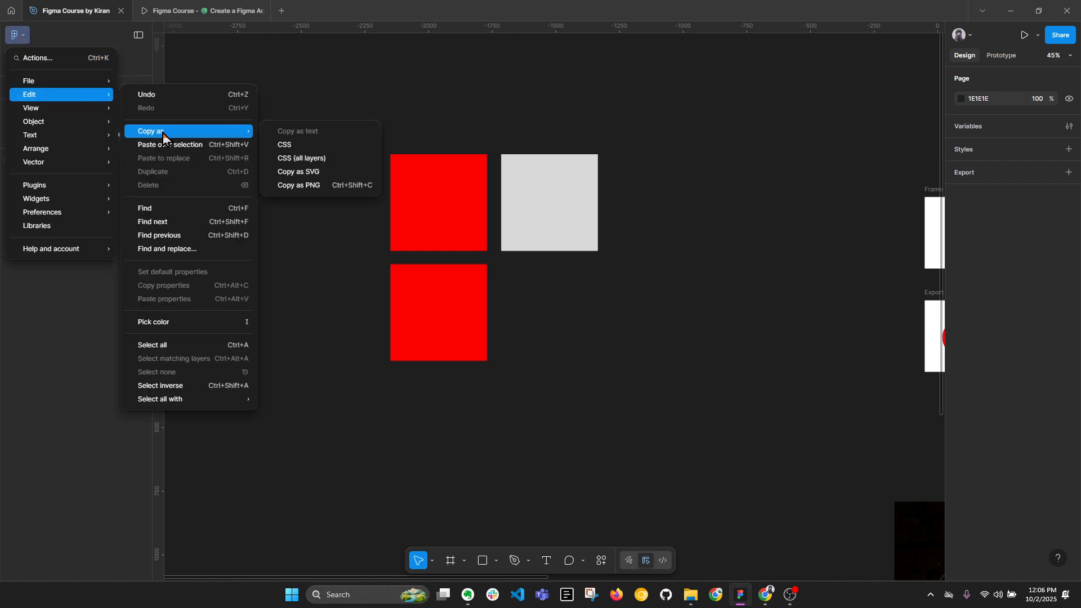
left_click(621, 276)
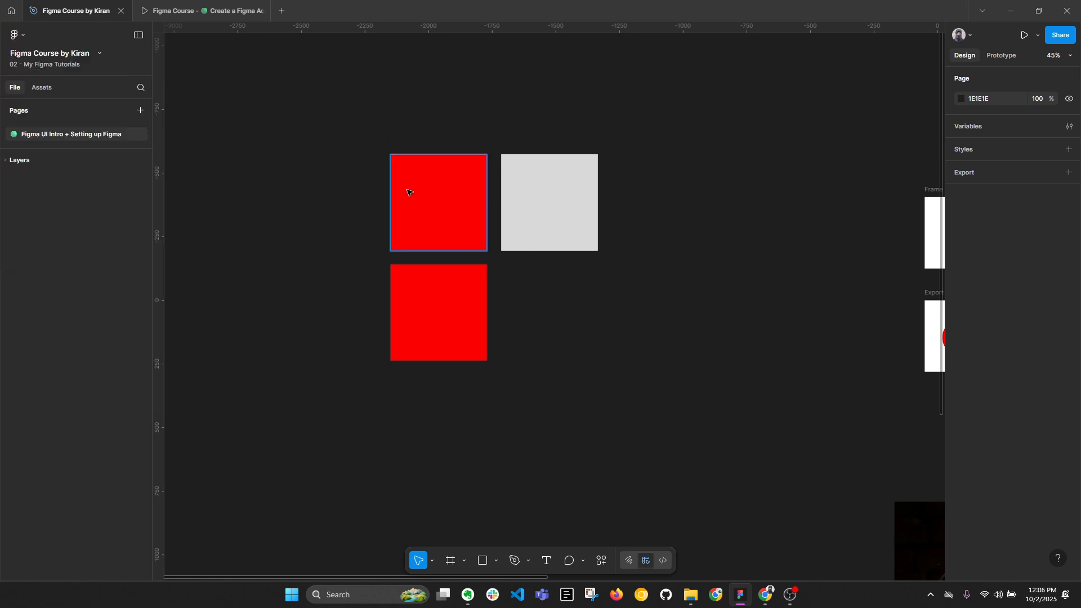
Copy the original red rectangle and paste it at a chosen empty spot well below the other squares.
left_click(414, 187)
right_click(424, 183)
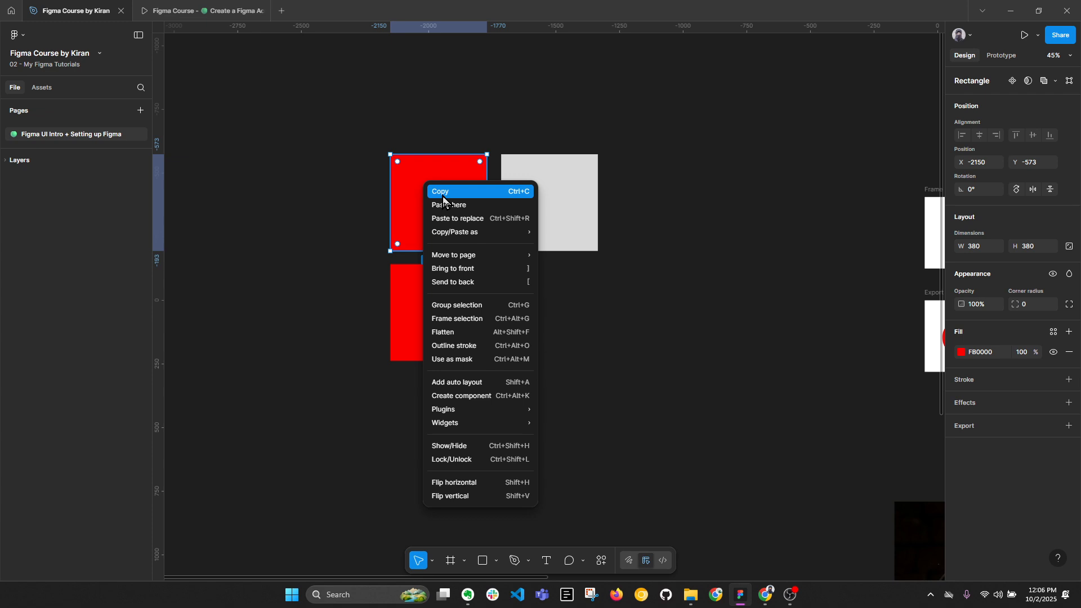
left_click(444, 195)
left_click(606, 306)
left_click_drag(544, 376, 522, 150)
scroll(515, 185, "down", 3)
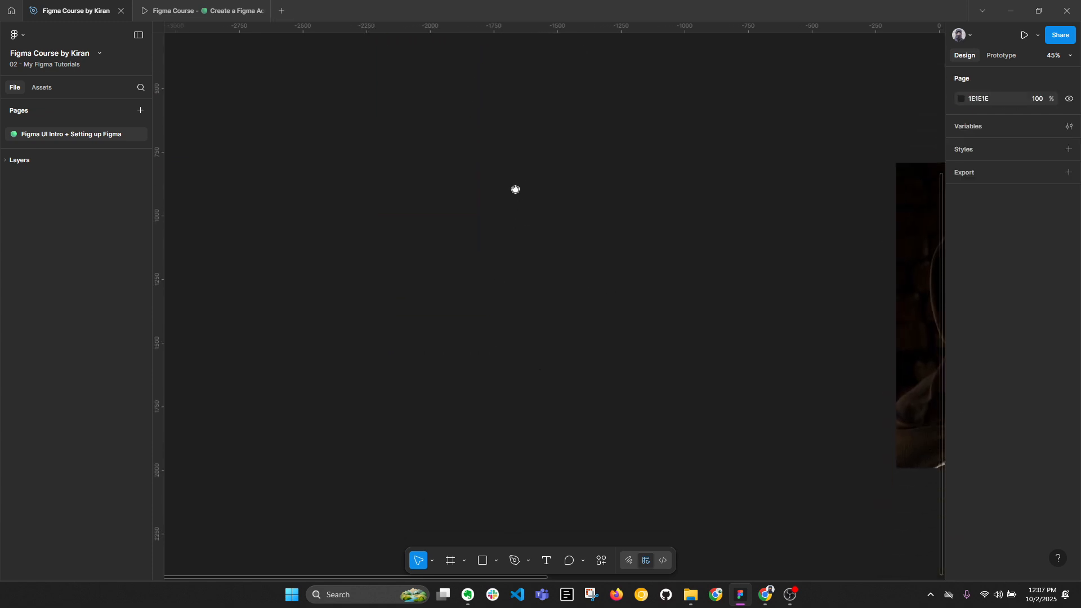
right_click(422, 263)
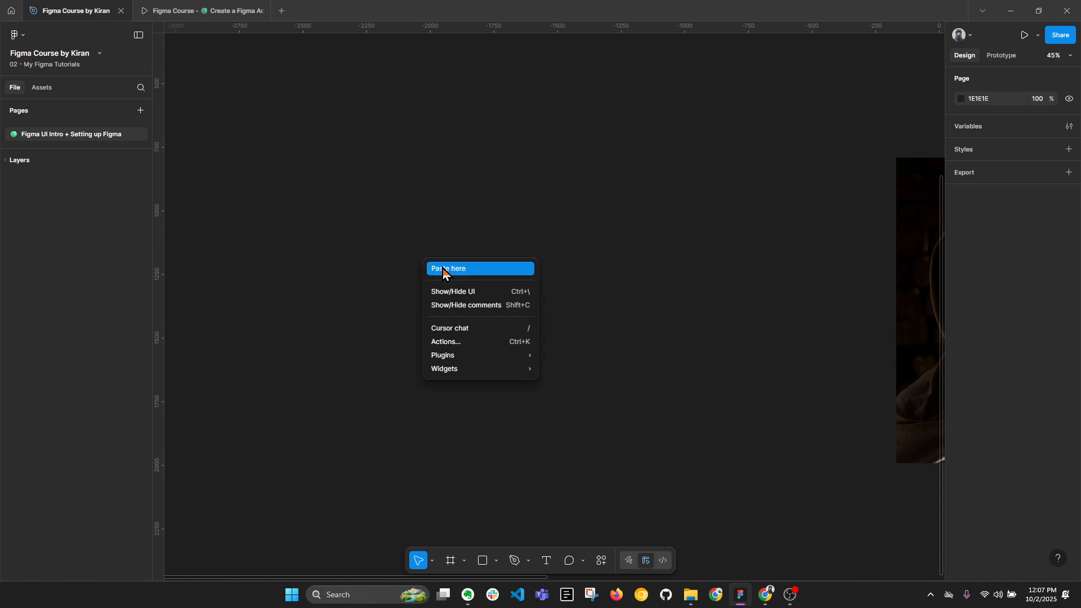
left_click(443, 269)
left_click(602, 370)
Reposition the newly pasted red square on the empty canvas, leaving a wide gap below the other squares.
scroll(601, 370, "down", 3)
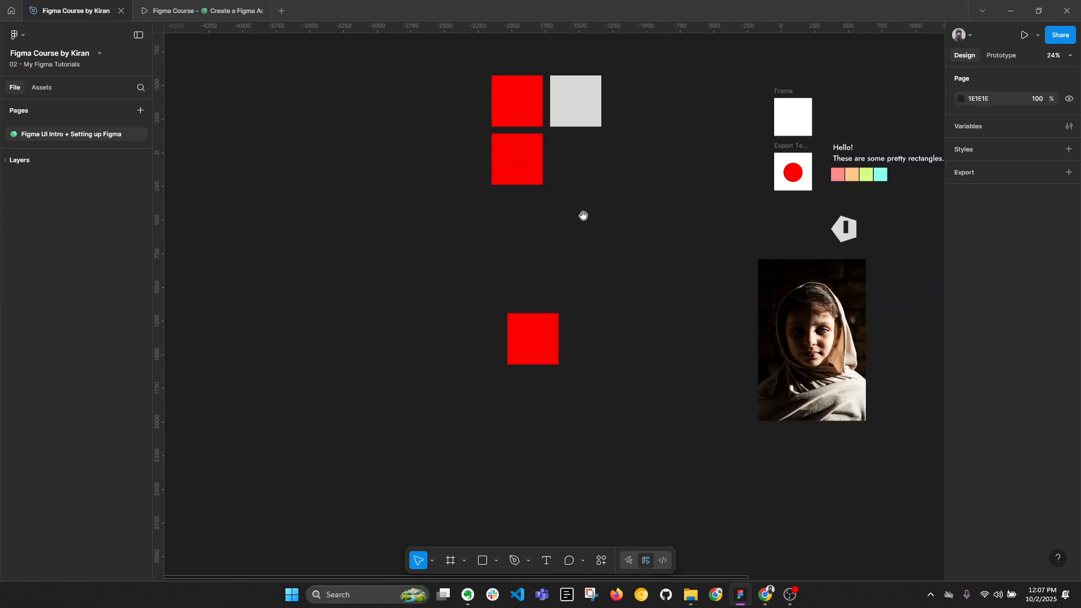
left_click_drag(583, 216, 546, 309)
left_click_drag(508, 416, 495, 307)
left_click(488, 185)
scroll(489, 187, "up", 1)
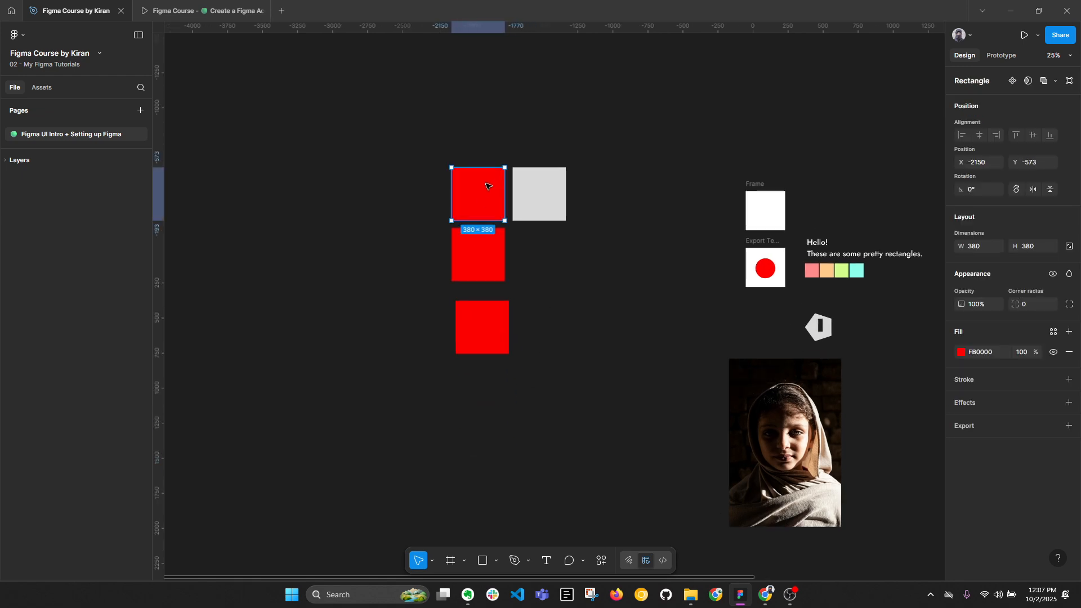
scroll(488, 185, "up", 1)
left_click_drag(490, 345, 472, 438)
Duplicate the original red square to its left and the grey square to its right, keeping the copies in the same row.
left_click(485, 189)
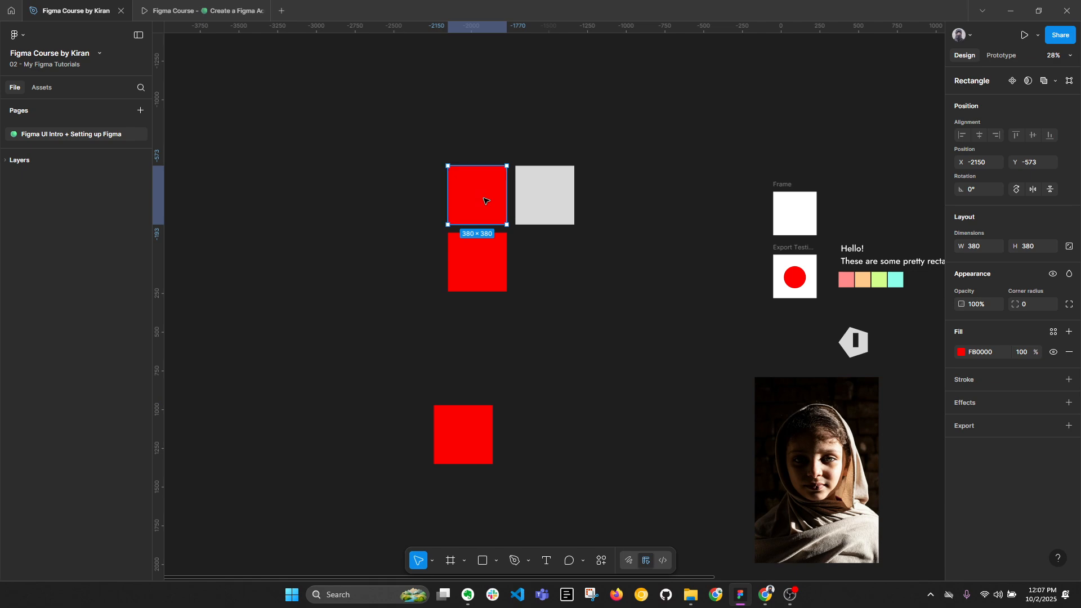
left_click_drag(481, 196, 411, 196)
left_click(648, 308)
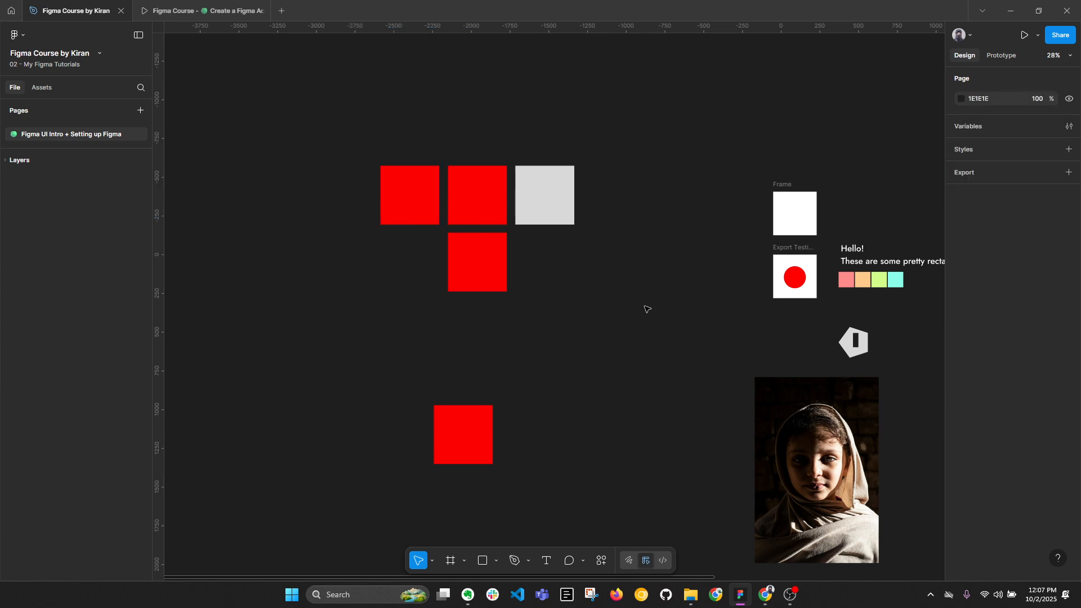
left_click(537, 194)
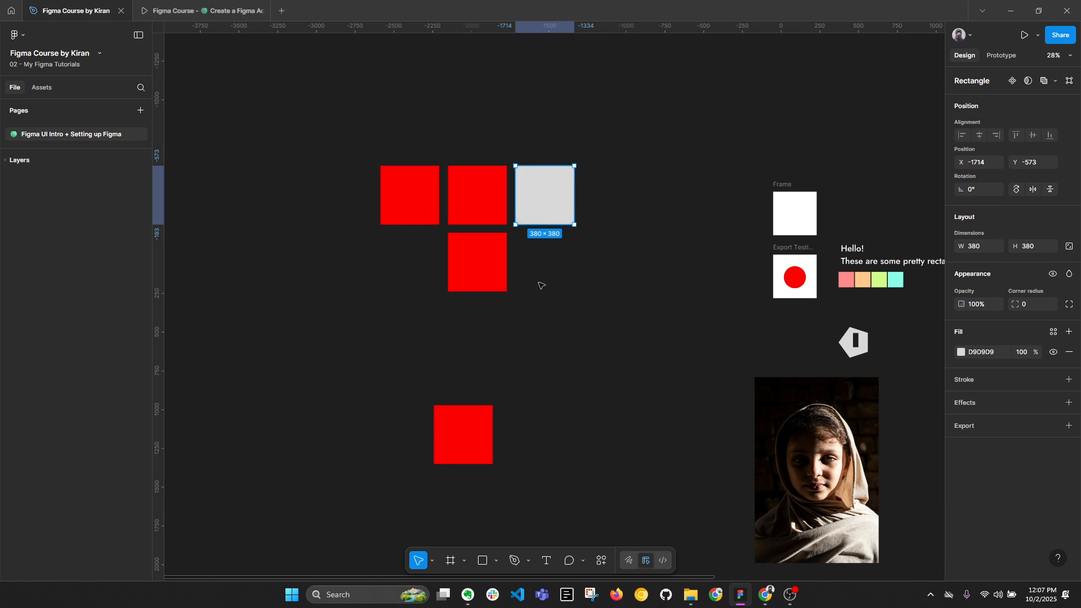
left_click_drag(559, 188, 626, 188)
left_click_drag(313, 111, 688, 357)
Draw a frame about 374 × 287 on the empty canvas above the squares and duplicate it twice to the right.
scroll(532, 155, "up", 5)
left_click_drag(532, 154, 528, 270)
left_click(528, 213)
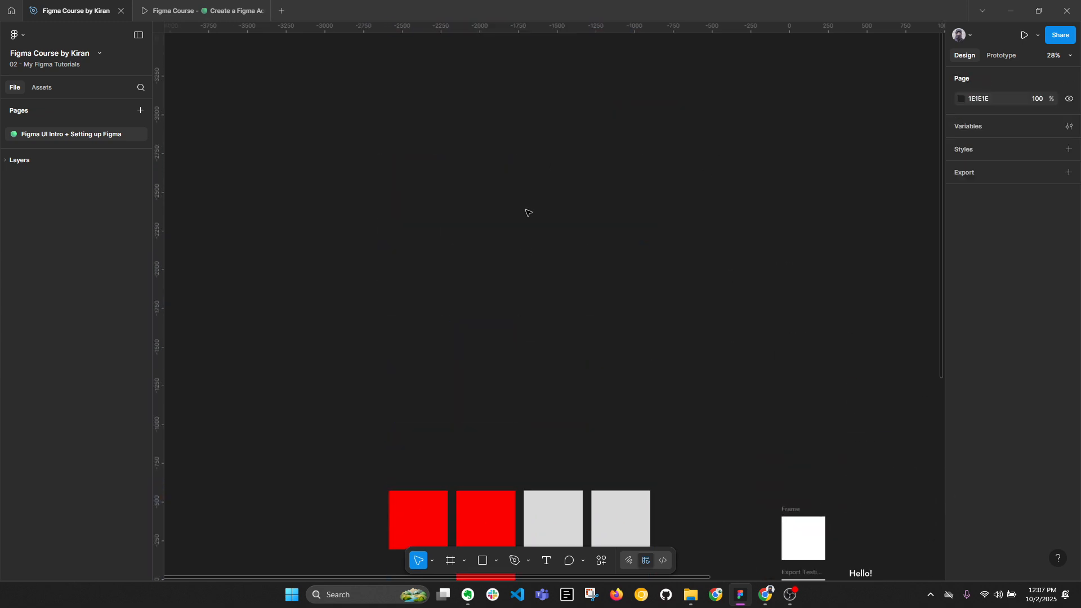
key("f")
left_click_drag(448, 198, 505, 242)
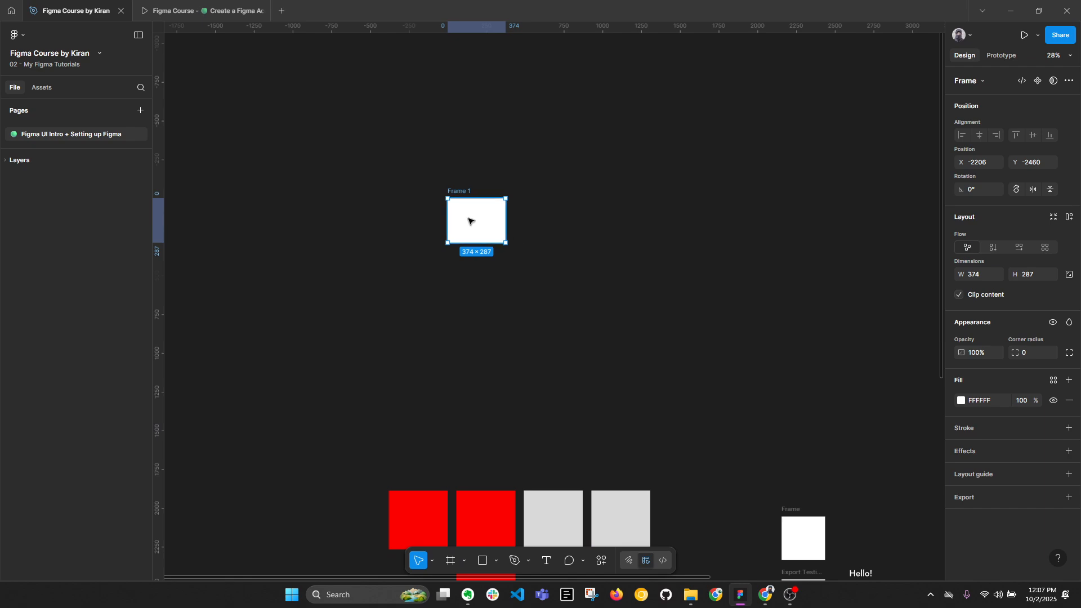
key("ctrl+d")
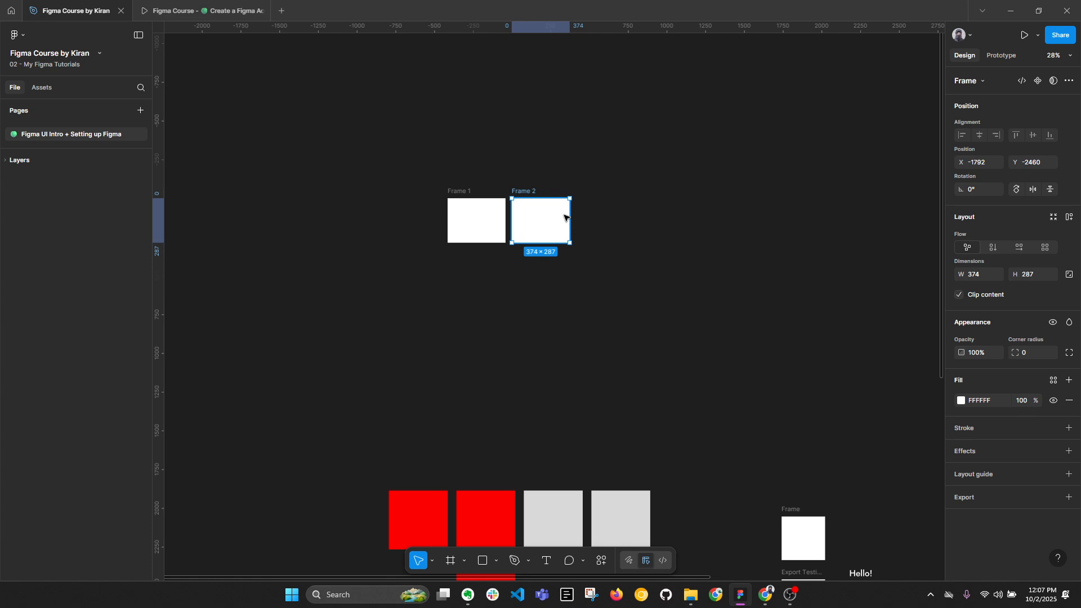
key("ctrl+d")
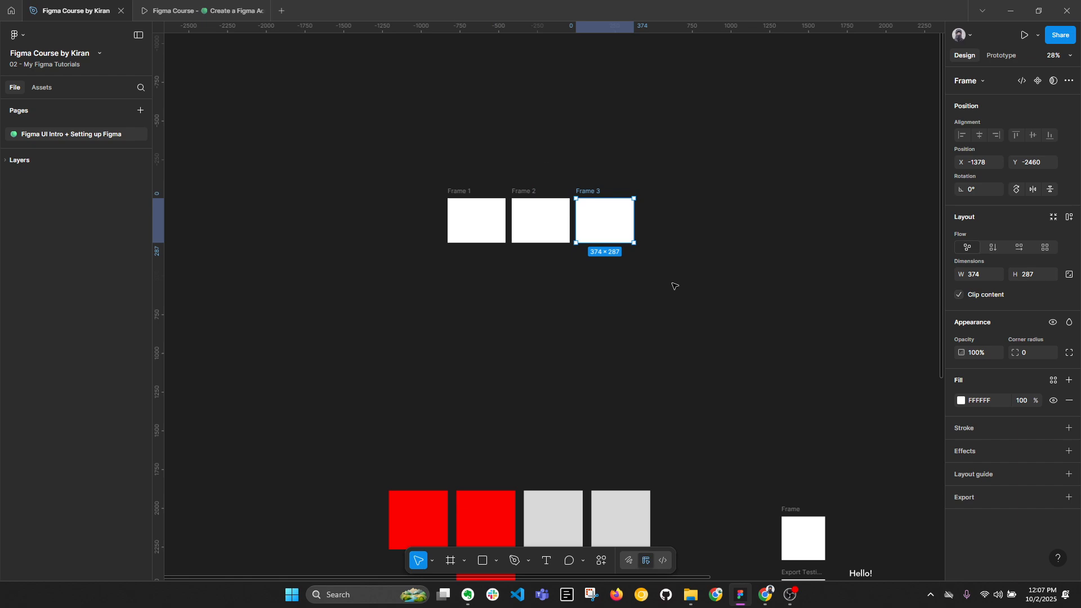
Examine the Paste to replace command among the main edit commands.
left_click(21, 35)
mouse_move(44, 98)
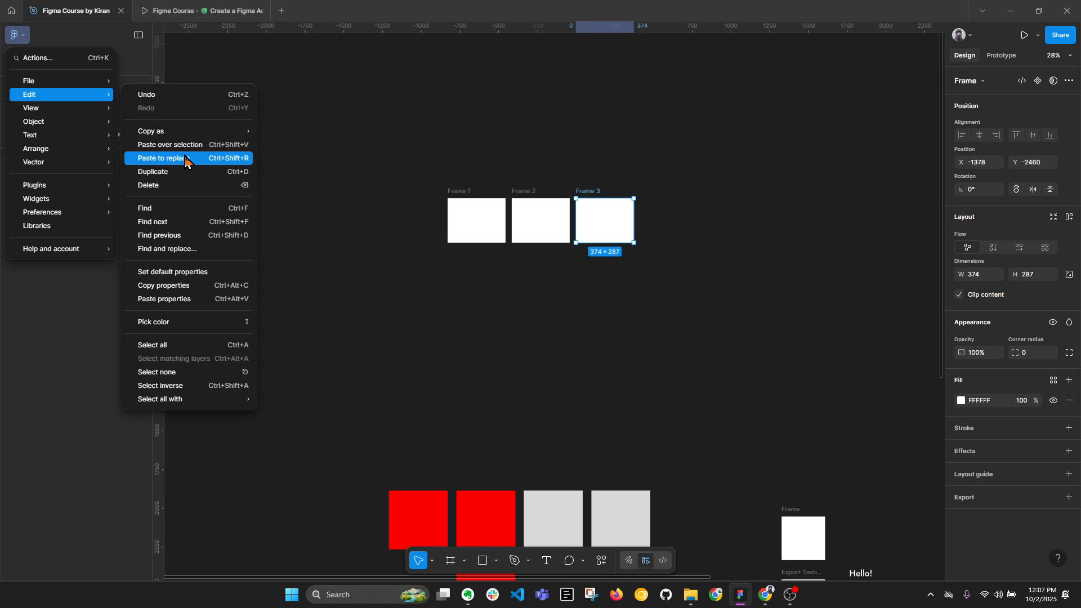
left_click(602, 294)
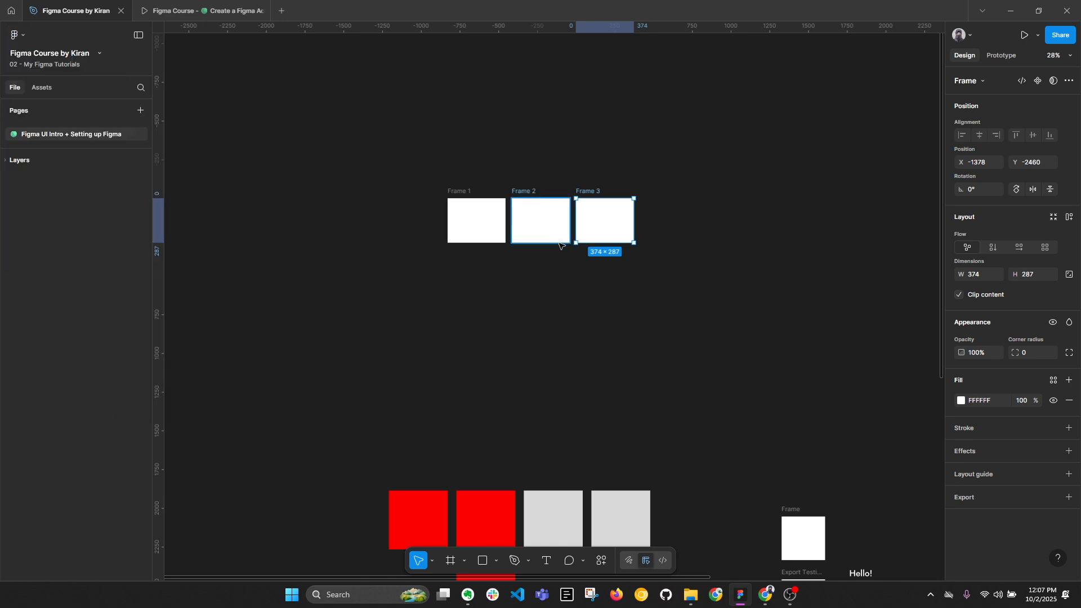
Cut the third frame and paste it to replace the original red rectangle beside the grey squares, undoing and repeating the replacement once.
scroll(557, 197, "down", 2)
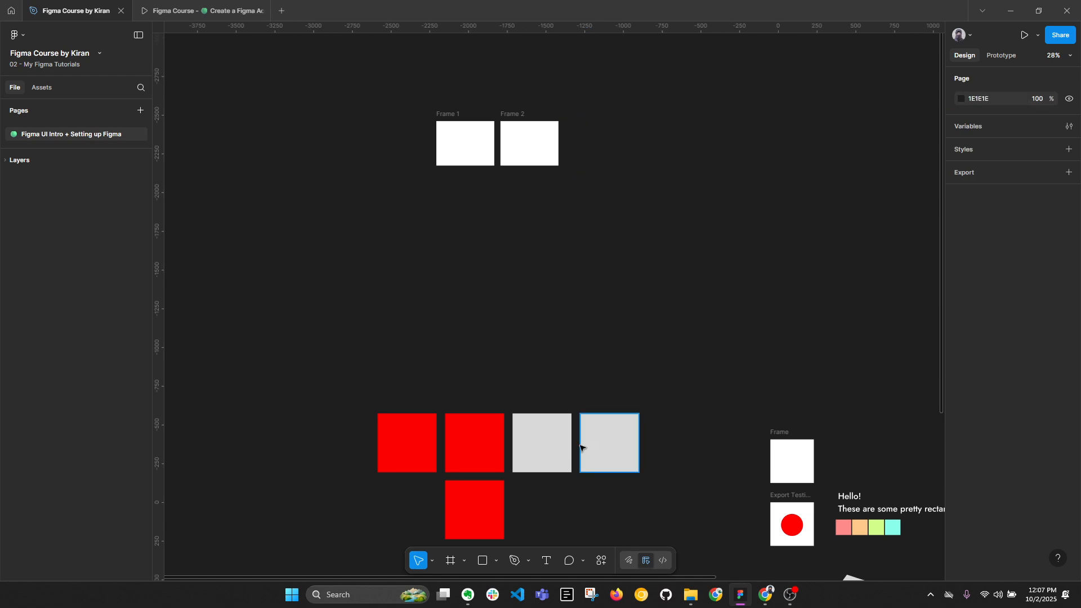
left_click(472, 435)
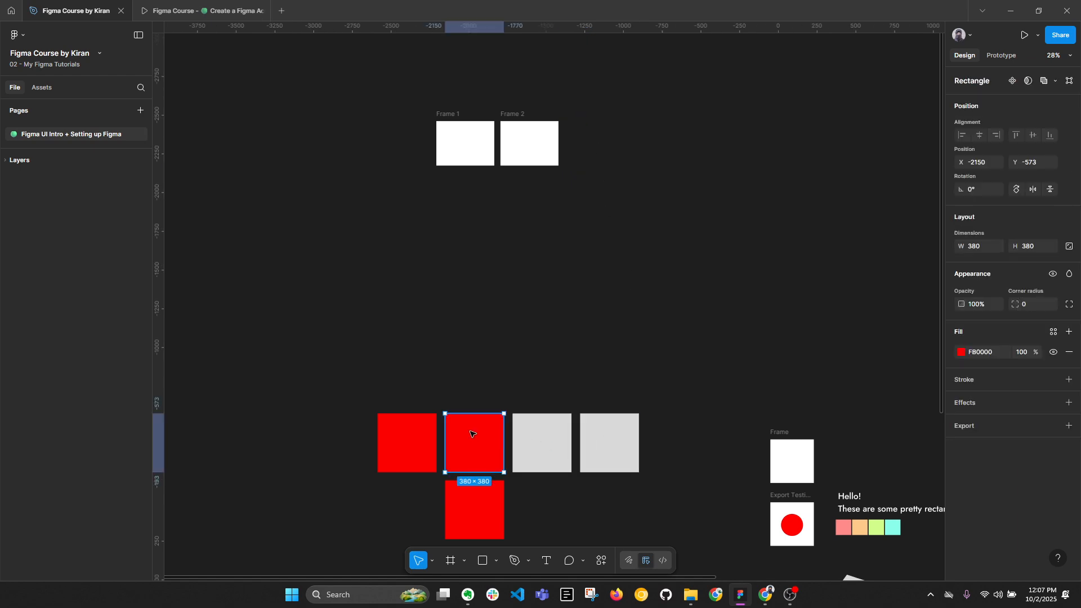
right_click(472, 435)
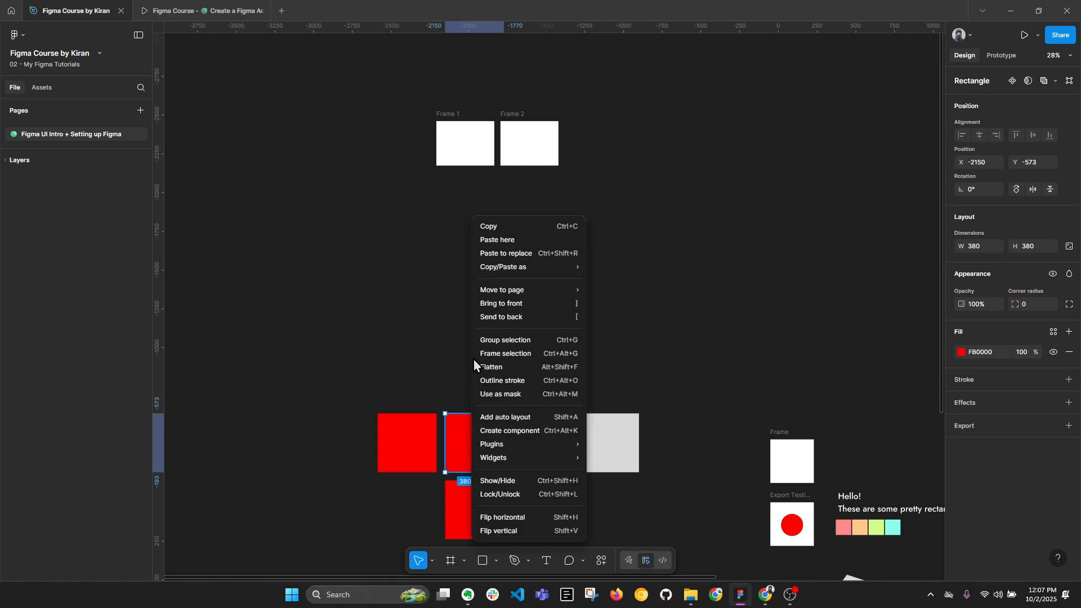
left_click(504, 254)
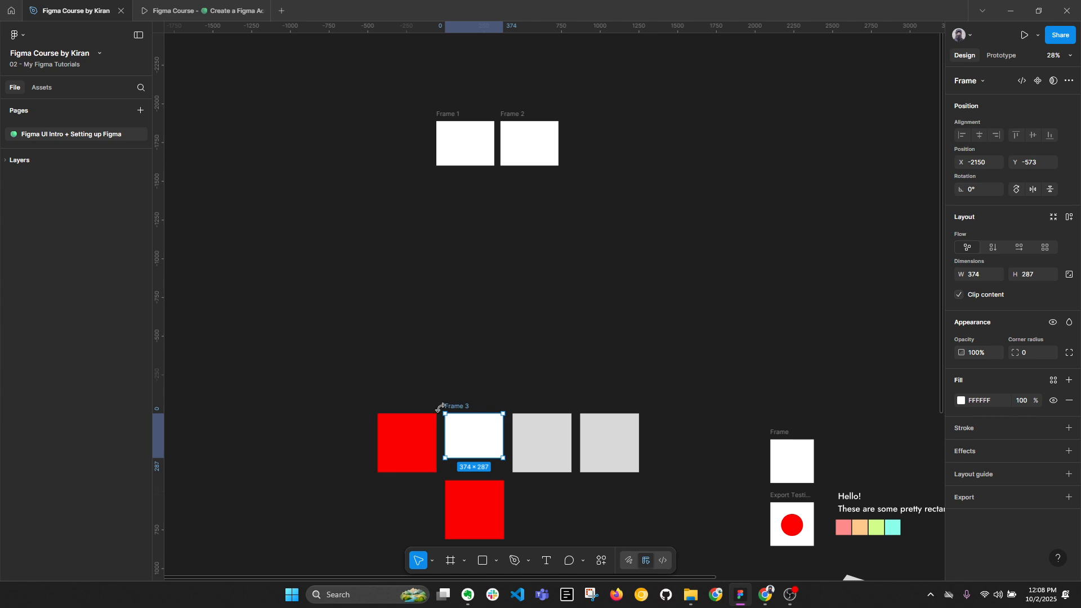
key("ctrl+z")
right_click(463, 217)
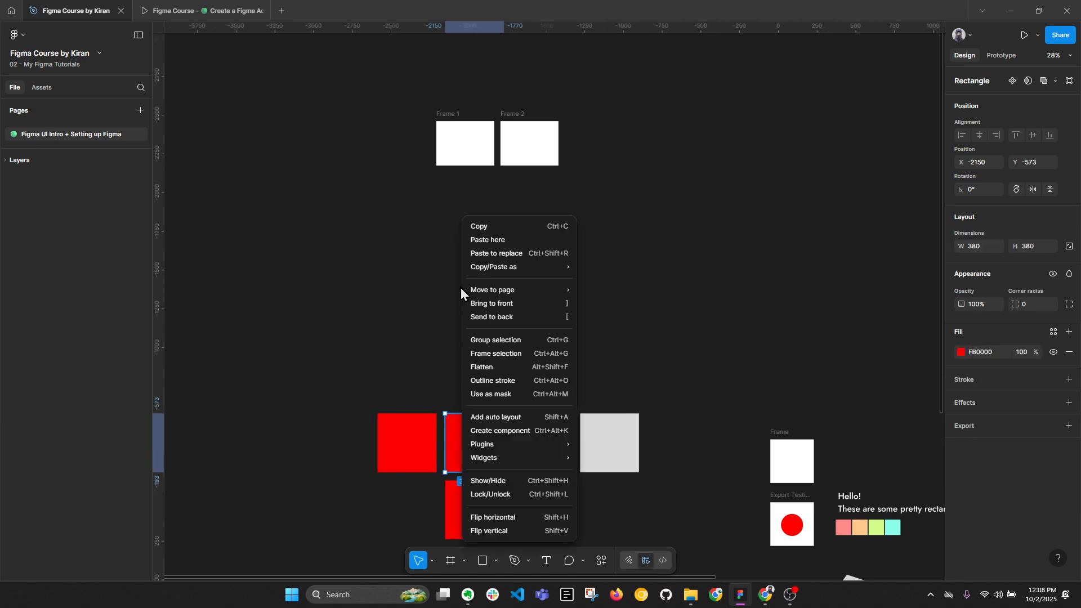
left_click(498, 254)
left_click(374, 299)
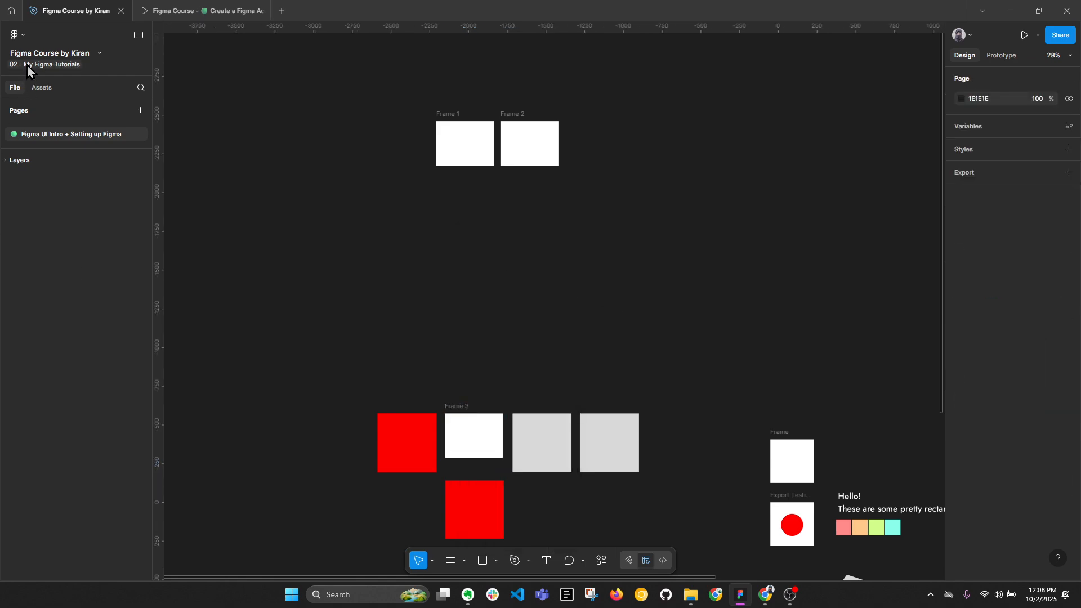
Examine the Find, Find next, Find previous and Find and replace entries among the main edit commands.
left_click(25, 39)
mouse_move(47, 99)
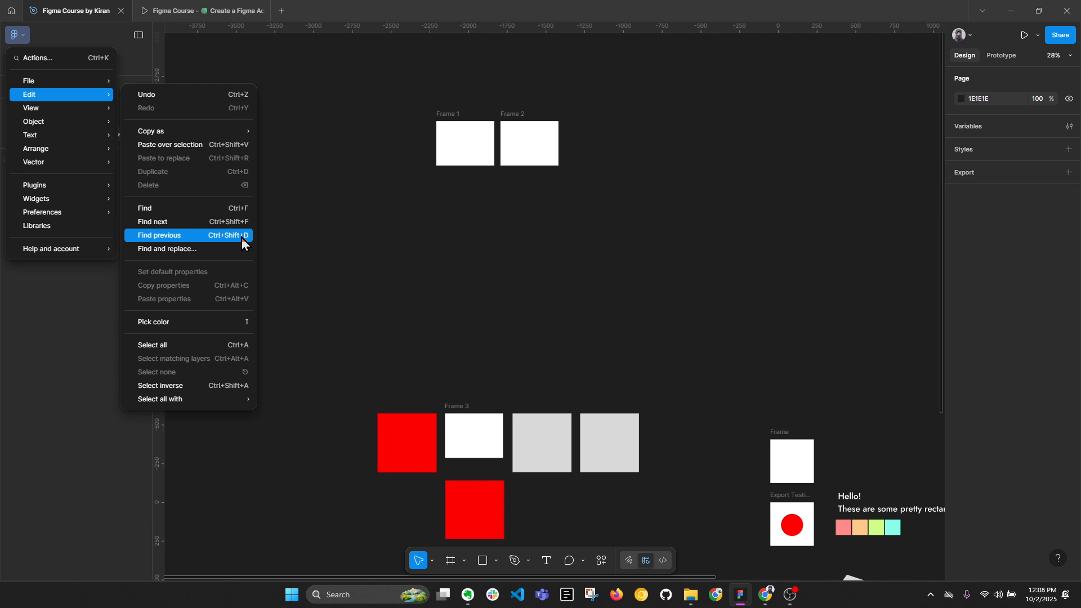
left_click(447, 283)
Expand the layer list and select each of the four colored rectangles below the "Hello!" text in turn, then clear the selection.
scroll(379, 256, "down", 2)
left_click_drag(679, 298, 292, 89)
scroll(391, 222, "up", 3)
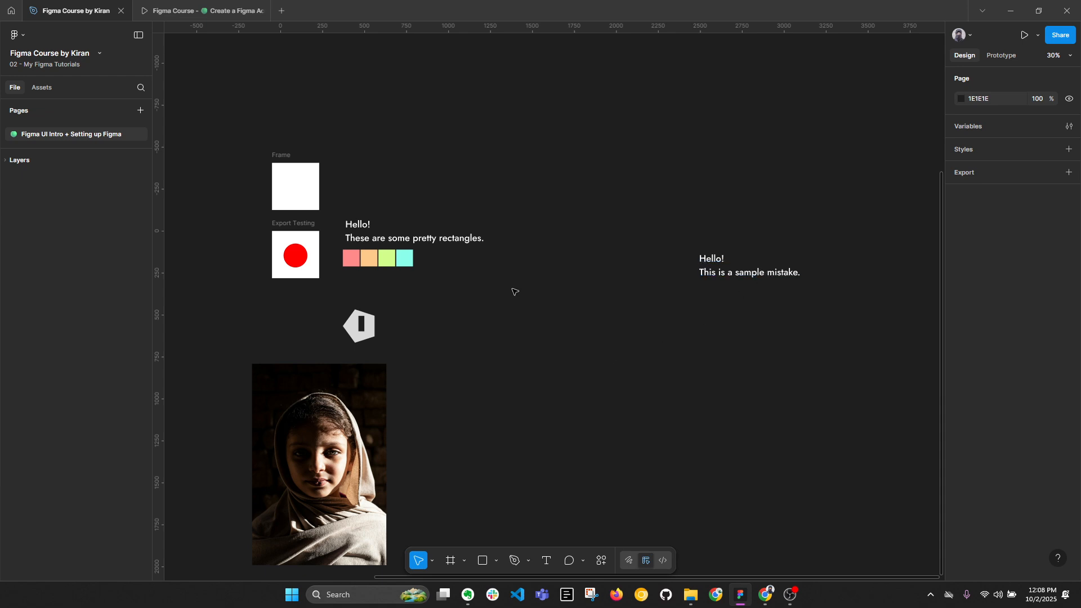
scroll(349, 259, "up", 5)
left_click(359, 253)
scroll(359, 259, "up", 4)
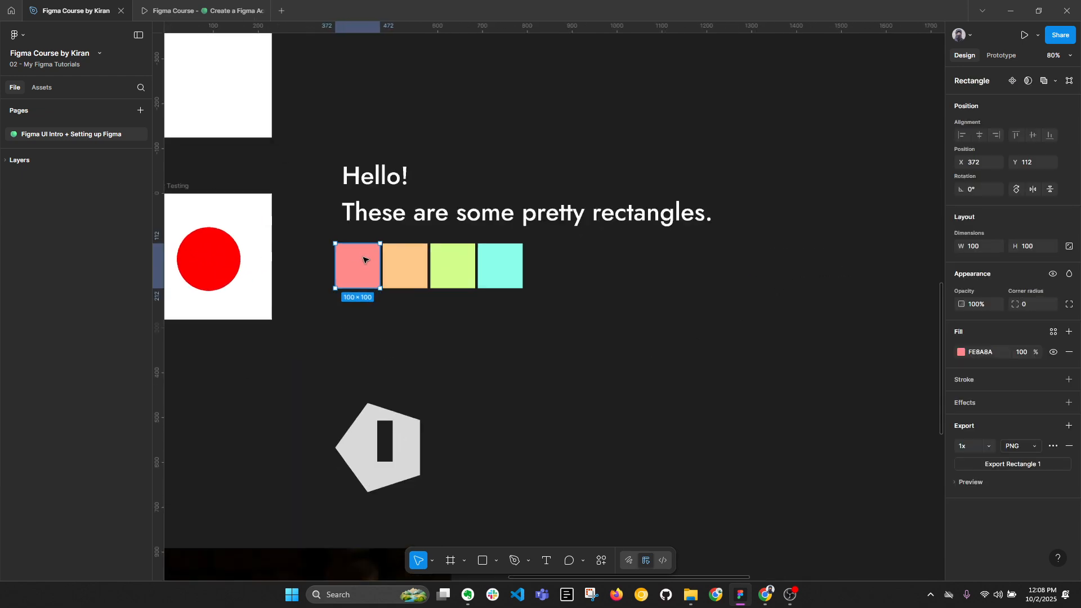
left_click(4, 163)
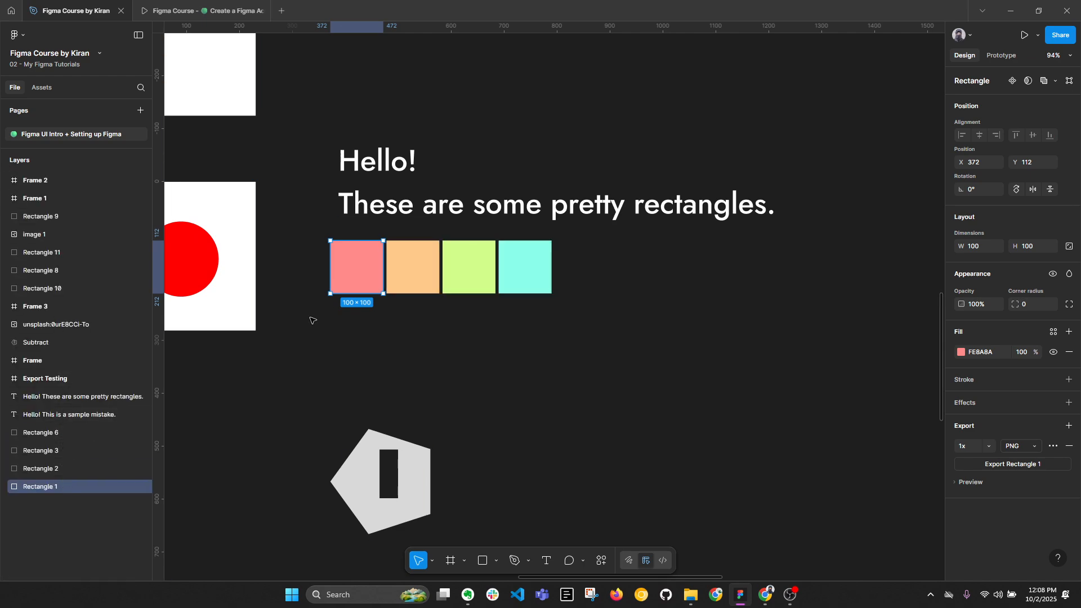
left_click(84, 468)
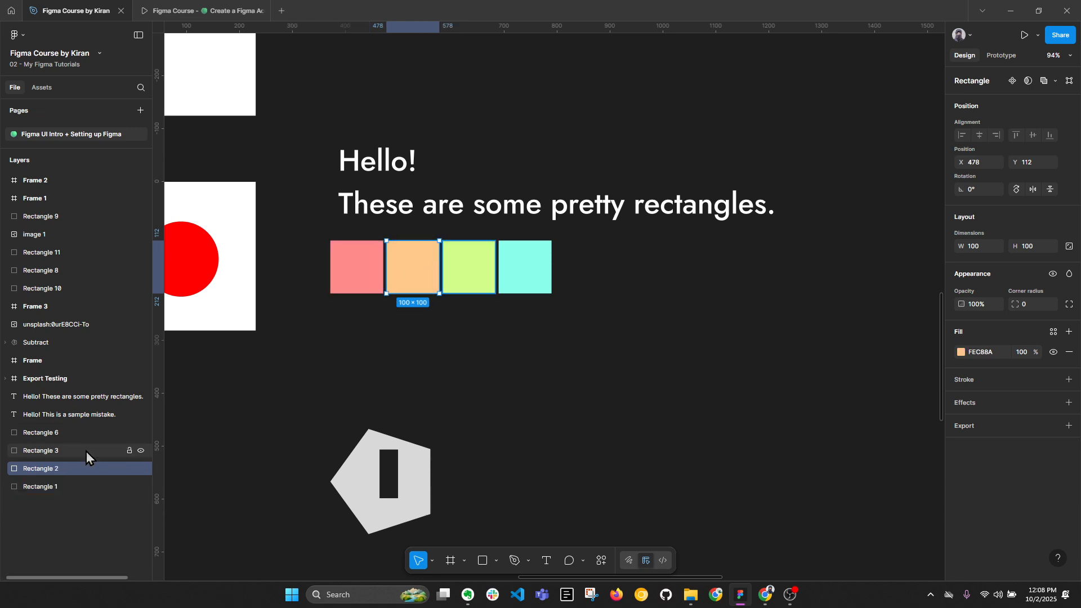
left_click(86, 451)
left_click(37, 433)
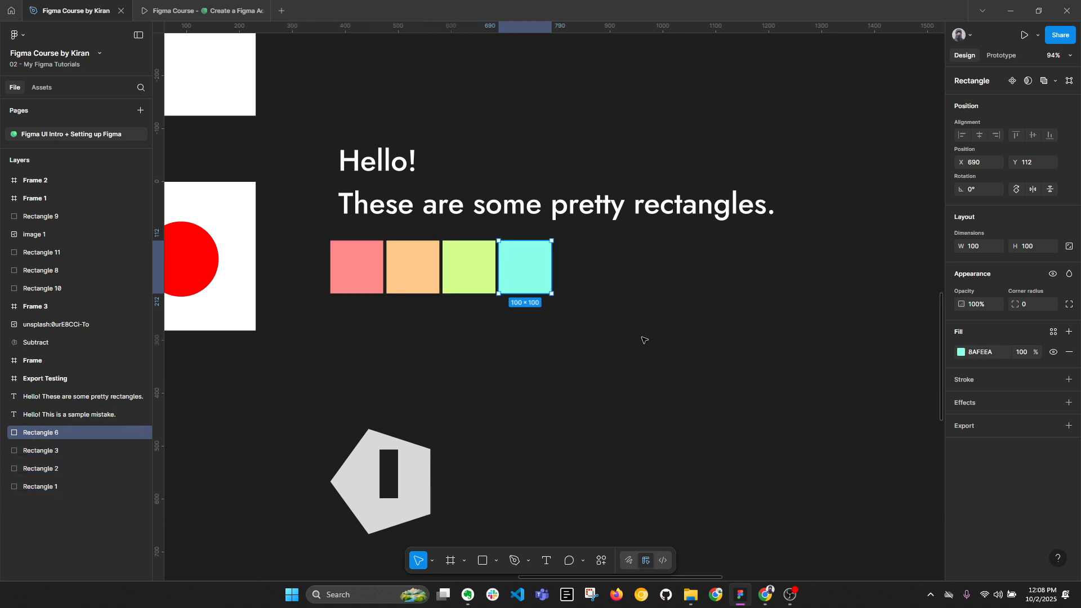
left_click(521, 362)
scroll(498, 279, "down", 4)
left_click_drag(715, 281, 561, 276)
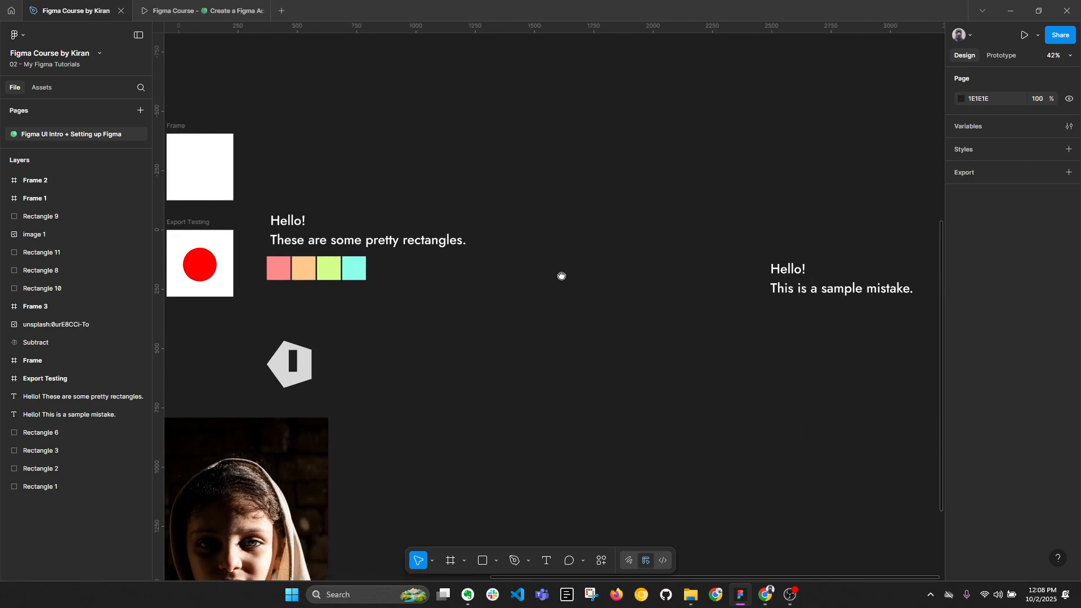
key("alt+l")
key("ctrl+f")
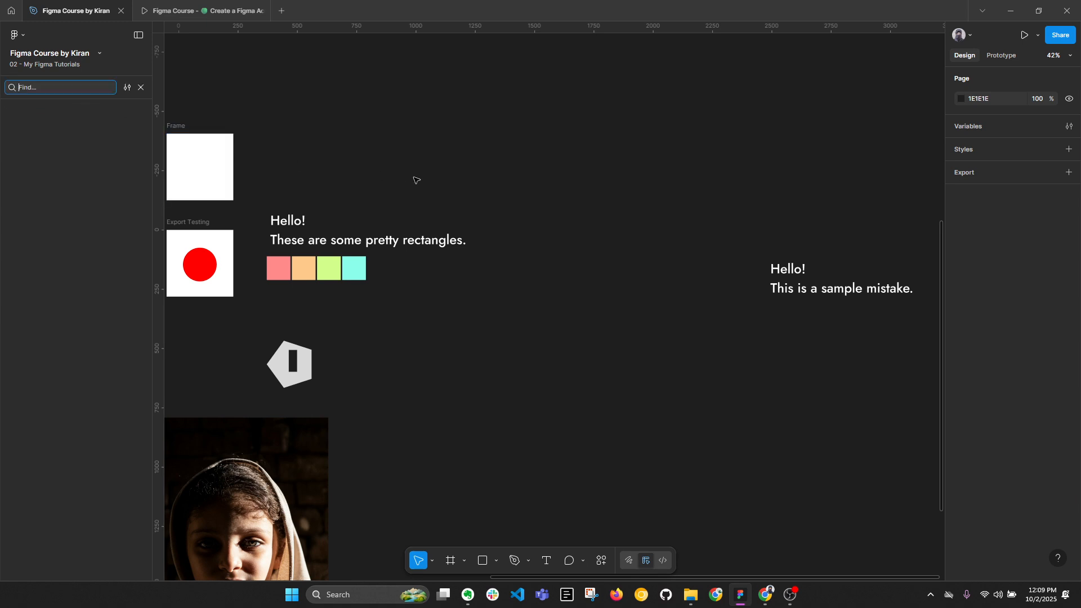
left_click(145, 89)
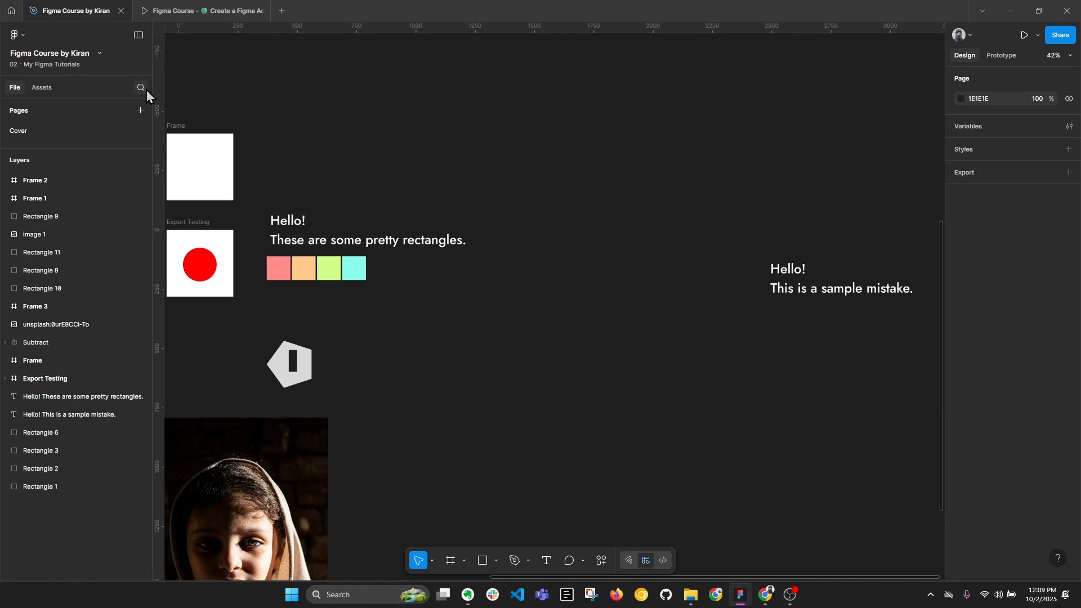
left_click(140, 91)
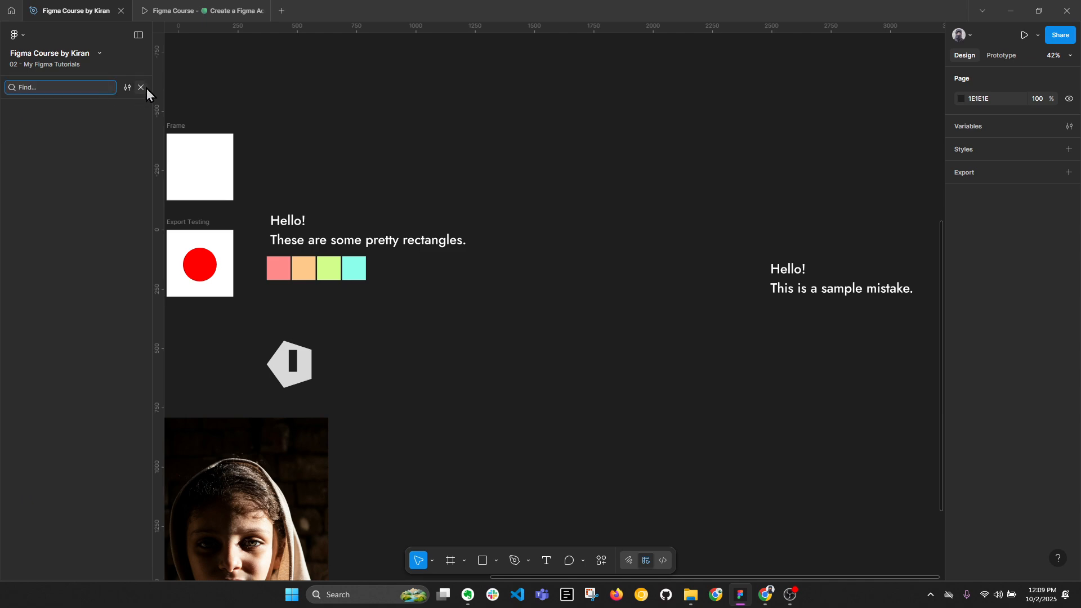
left_click(147, 89)
Search the page for "Hello" with the Find command and go through the matching texts, returning to the one above the colored rectangles.
left_click(22, 32)
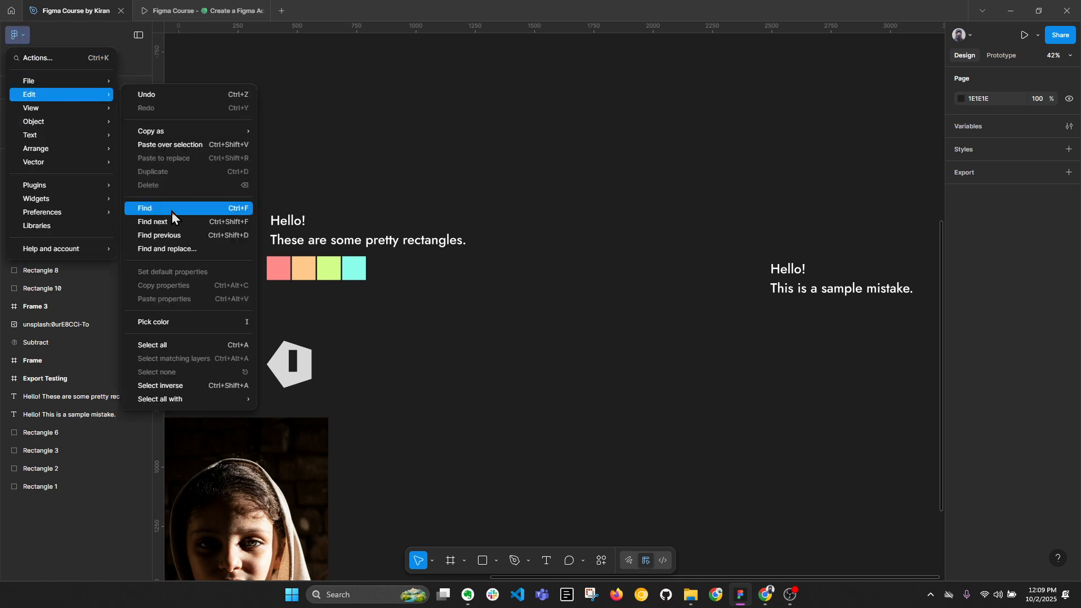
left_click(171, 211)
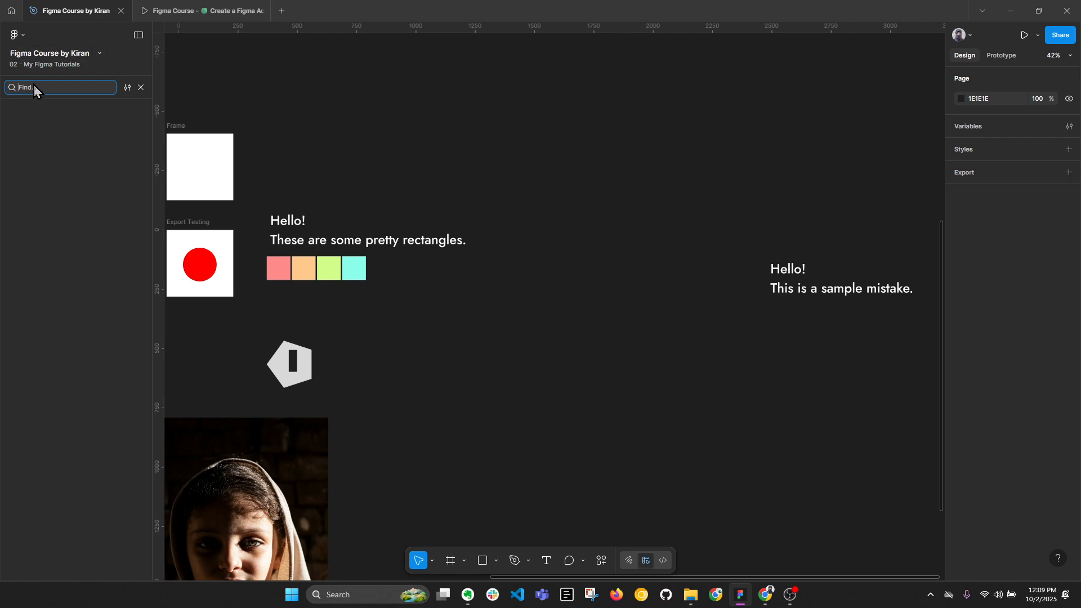
type("Hel")
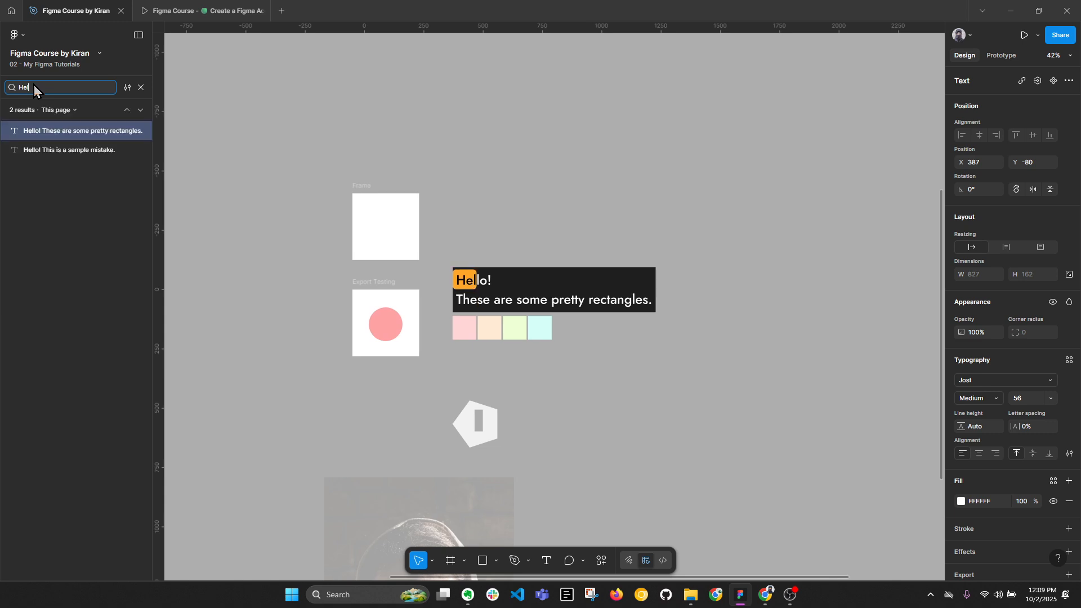
type("lo")
key("Return")
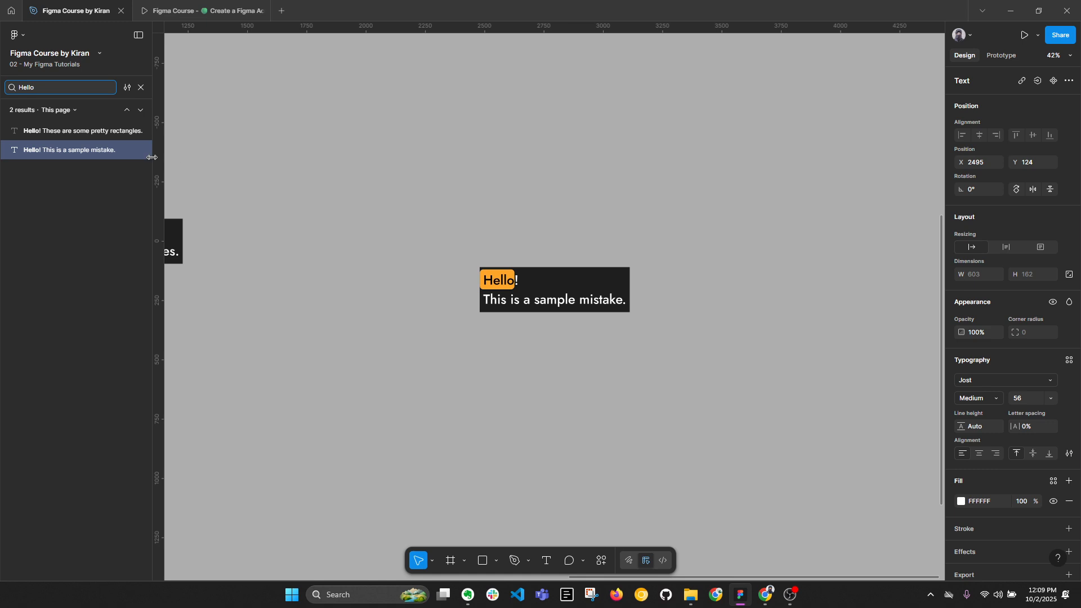
left_click(52, 133)
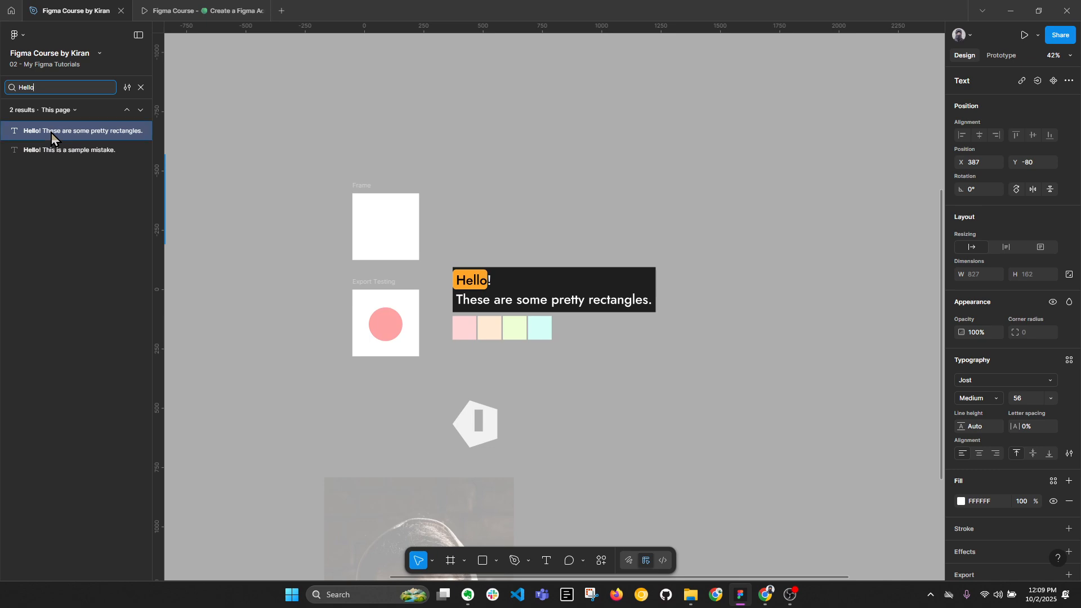
Select the "Hello!" line inside the text above the colored rectangles and leave text editing with the text object selected.
double_click(479, 285)
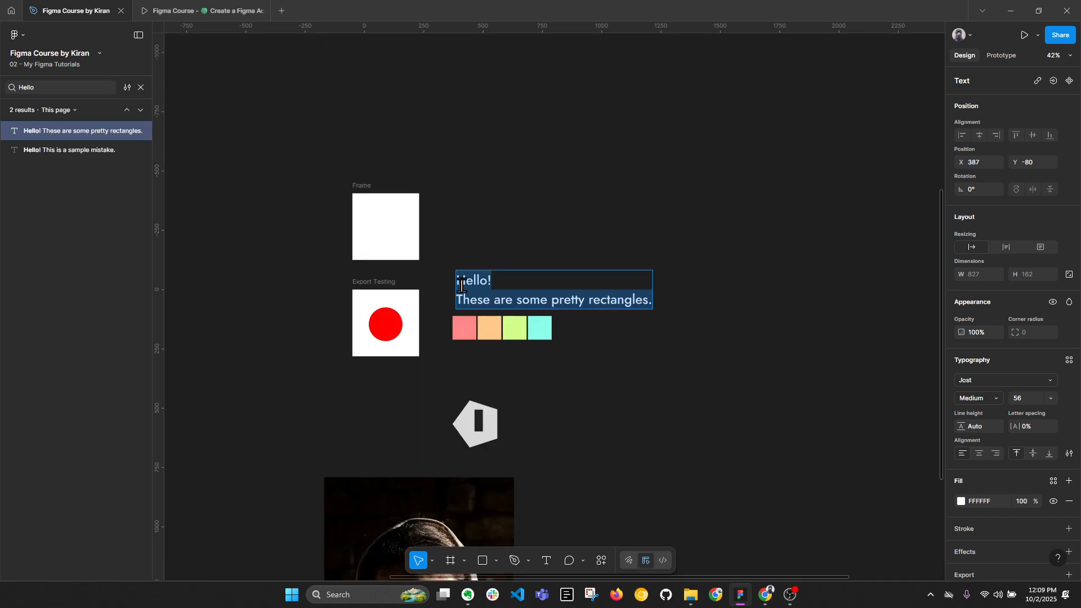
left_click_drag(488, 285, 458, 285)
key("Escape")
key("Escape")
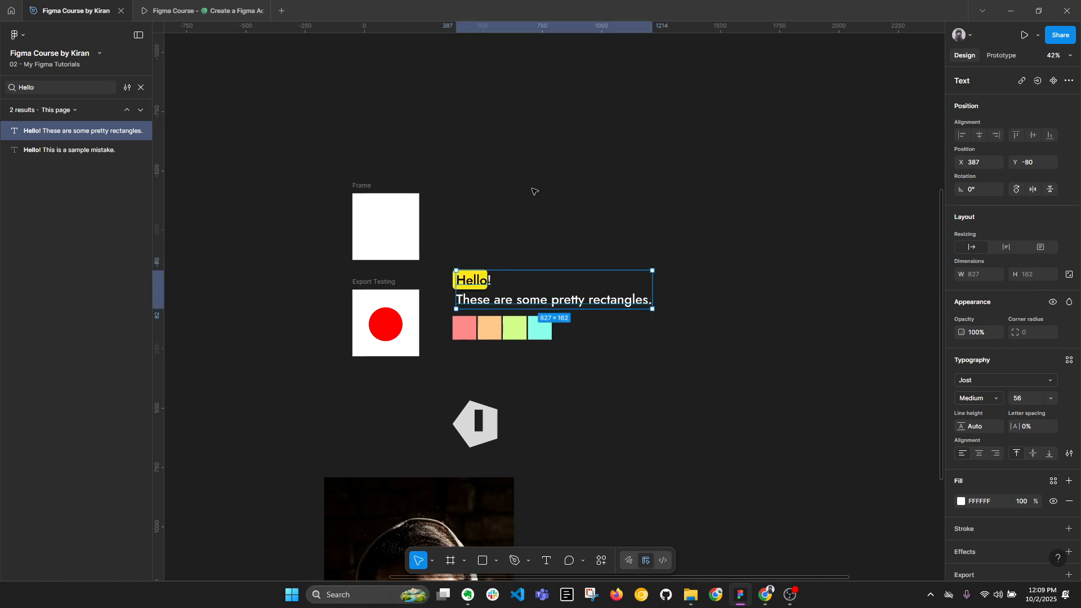
left_click(487, 285)
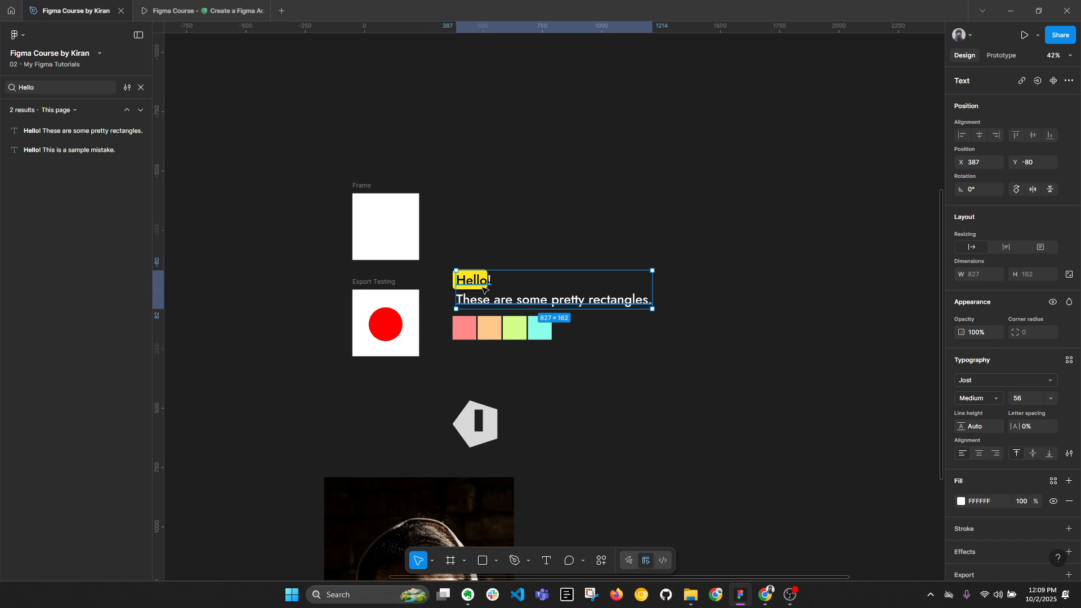
Switch the search to Replace and replace all "Hello" matches on the page with "Unfortunately!!", using the suggested spelling correction.
left_click(127, 87)
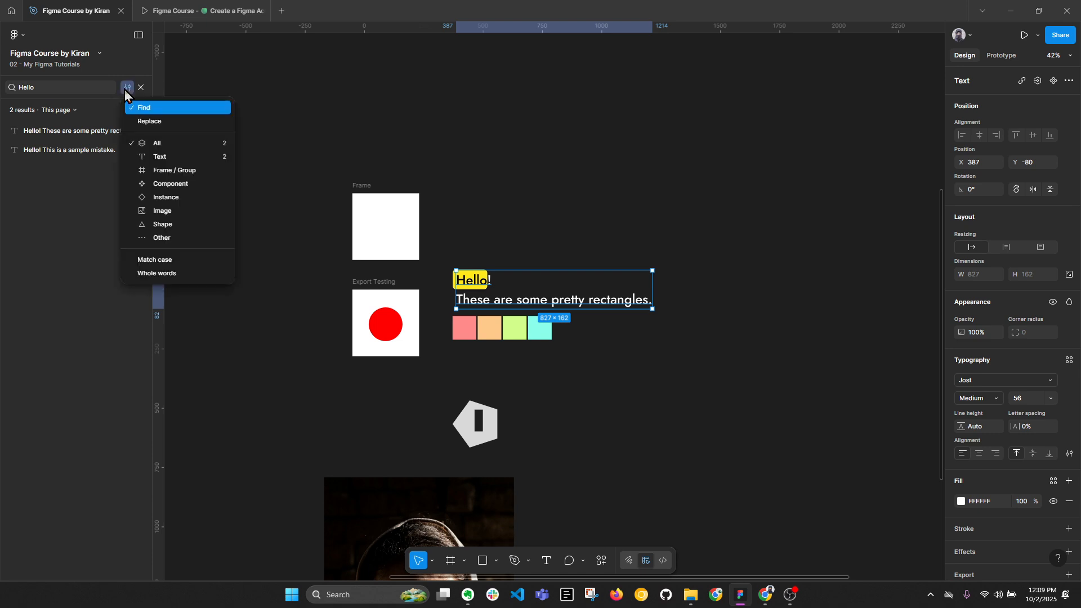
left_click(148, 122)
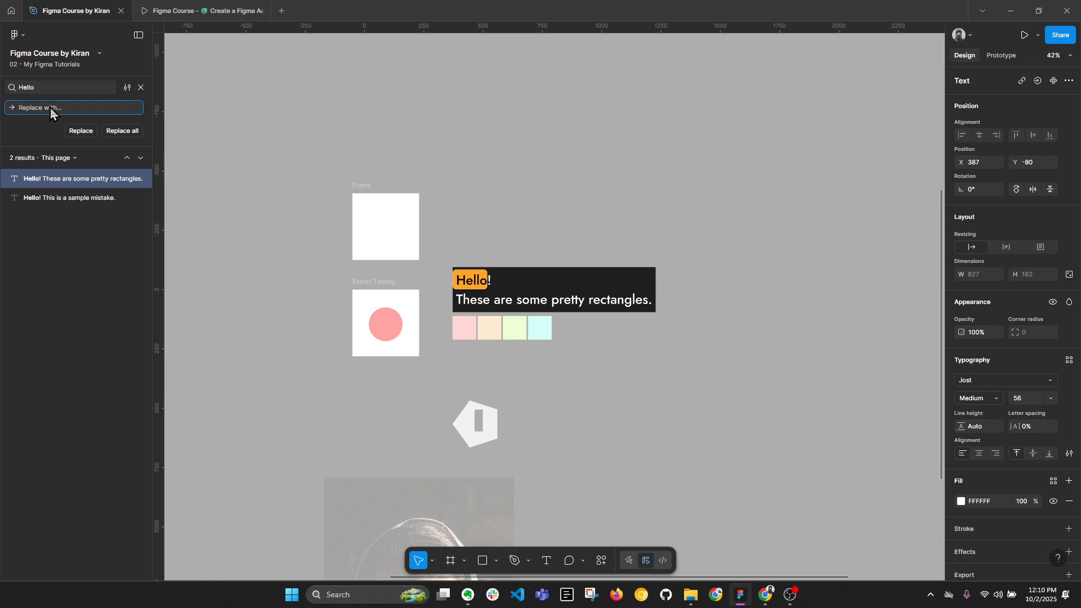
type("U")
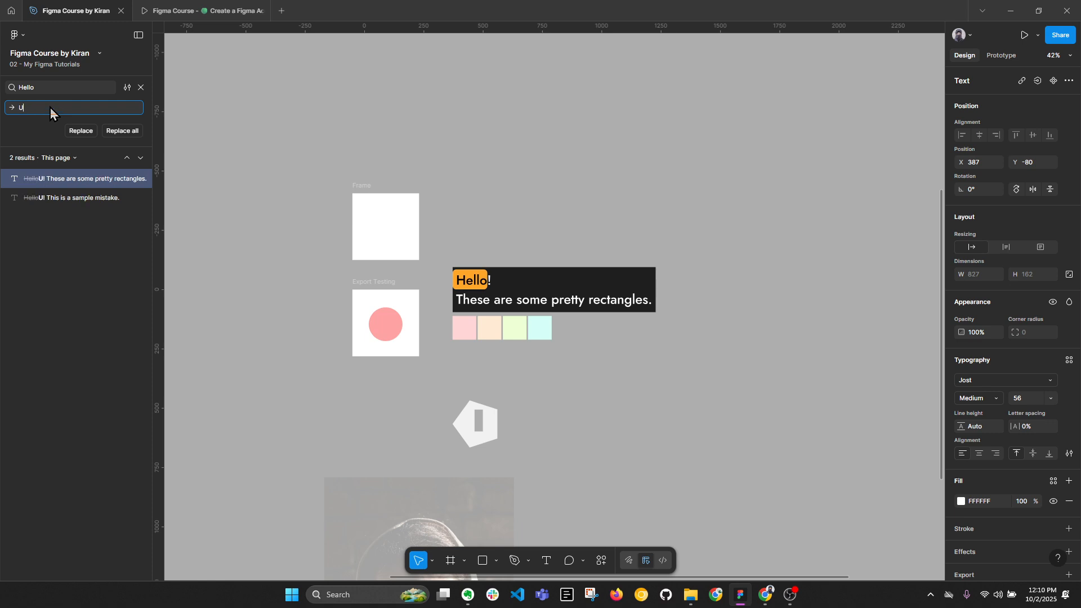
type("nfortunatly")
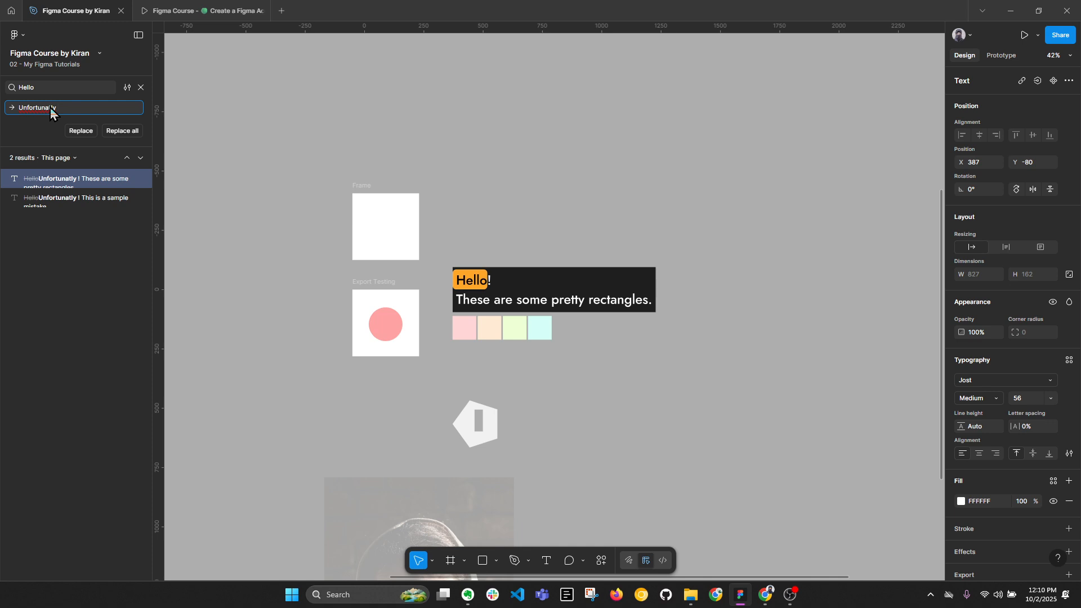
right_click(50, 110)
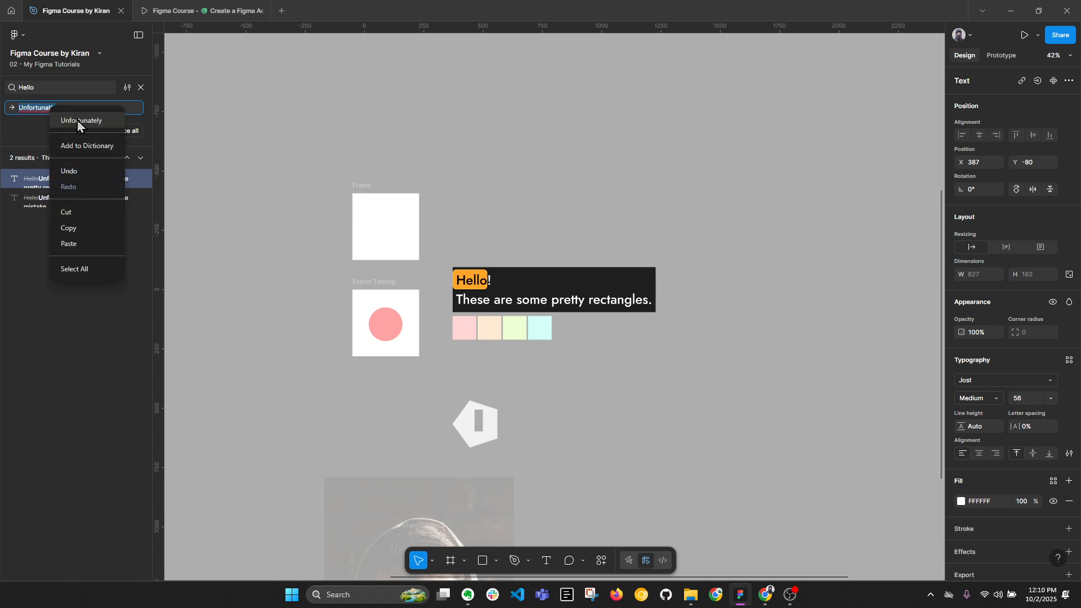
left_click(77, 120)
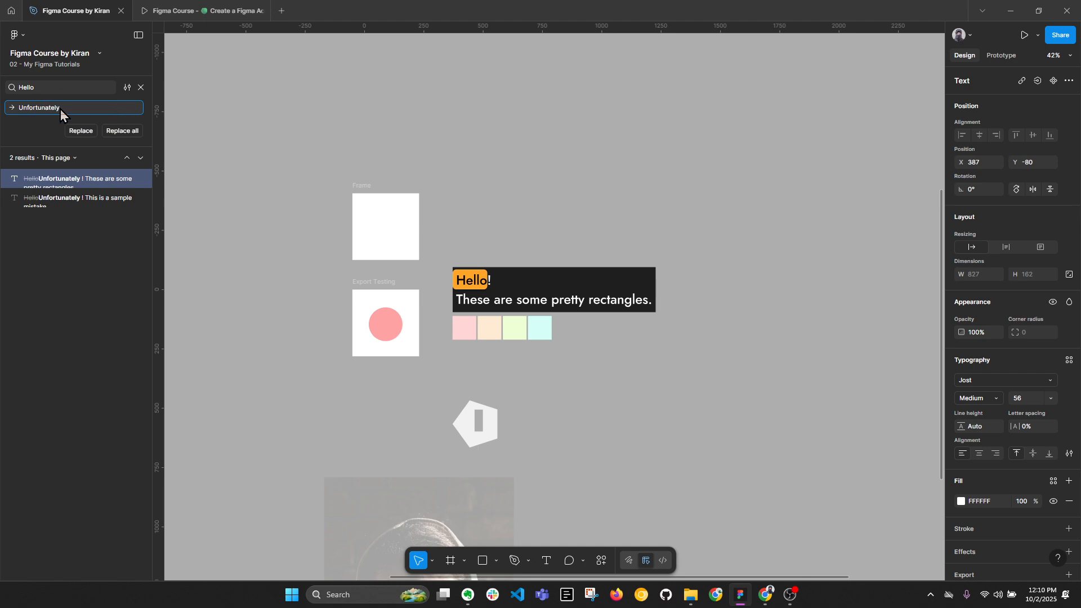
type("!!")
left_click(126, 133)
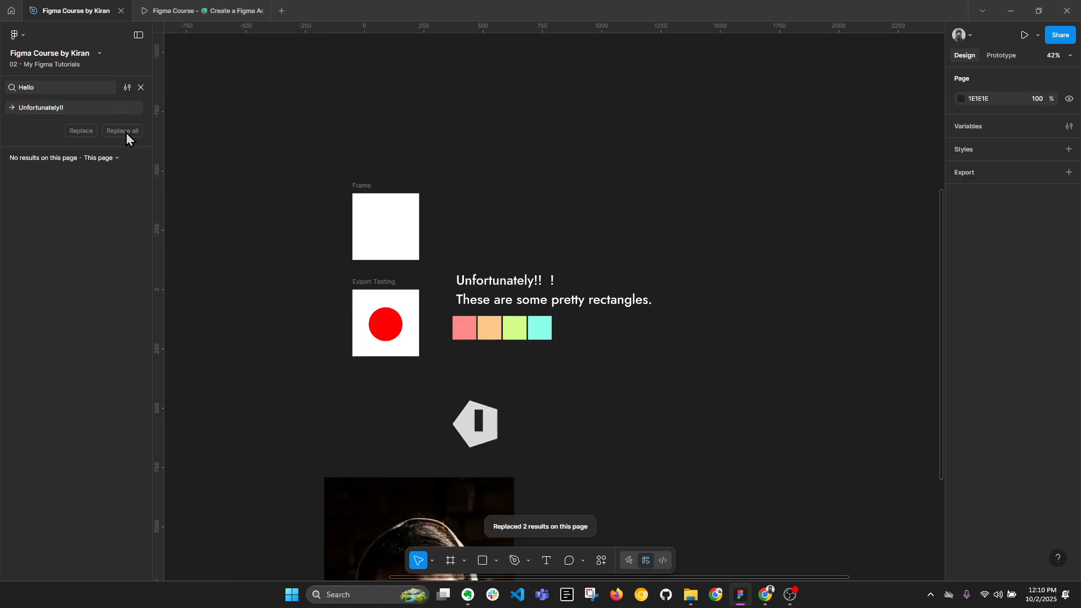
Remove the extra spaces before the last exclamation mark in the text above the colored rectangles.
left_click(526, 286)
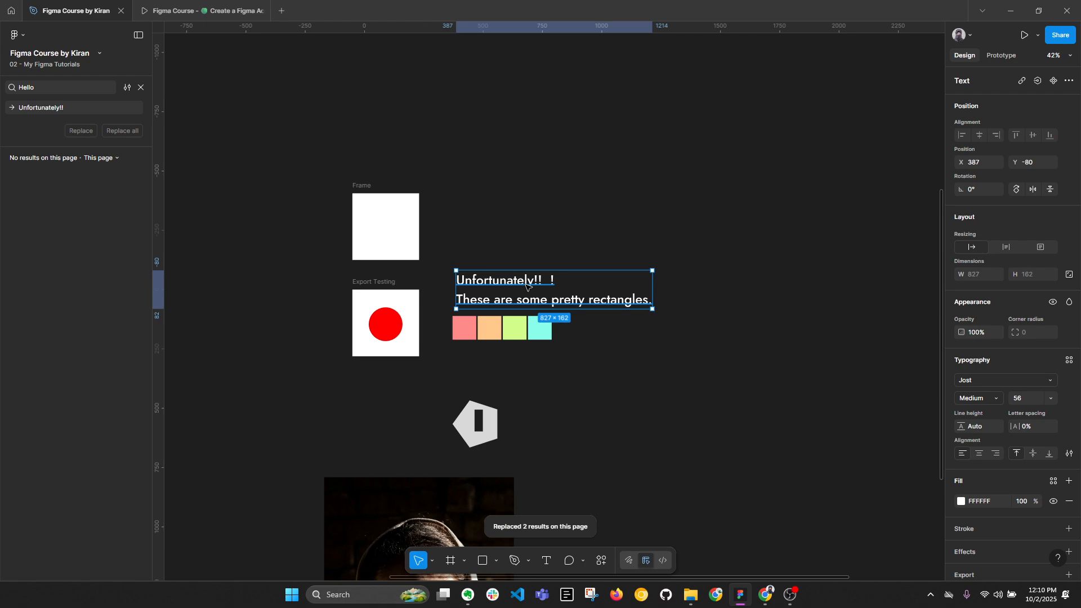
double_click(530, 284)
left_click(552, 282)
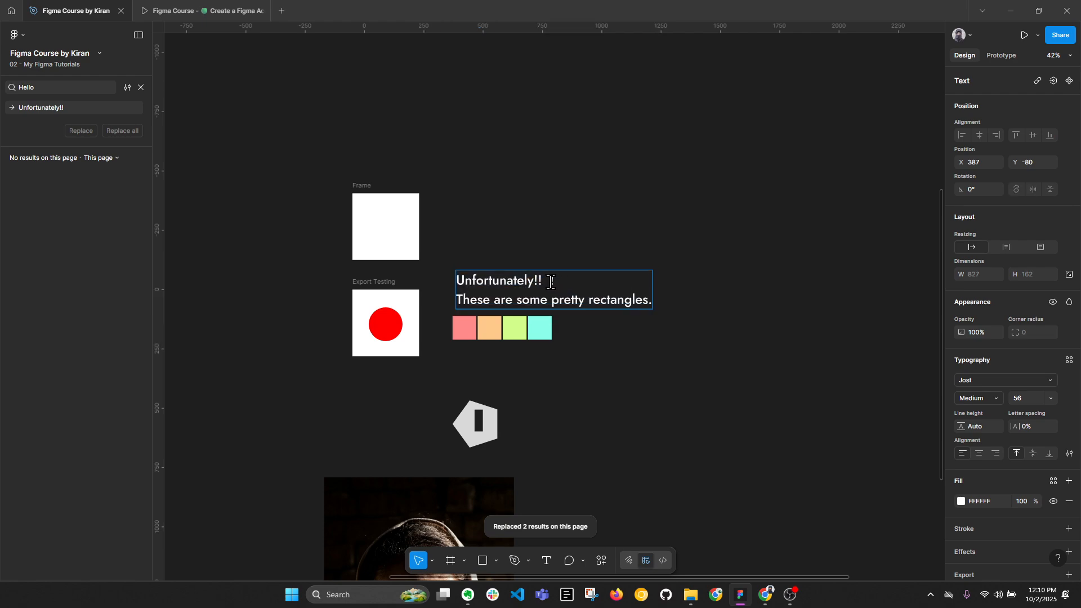
key("BackSpace")
key("BackSpace")
left_click(667, 207)
Remove the extra spaces before the last exclamation mark in the "This is a sample mistake." text.
left_click_drag(666, 207, 324, 183)
double_click(711, 305)
left_click(711, 305)
double_click(710, 308)
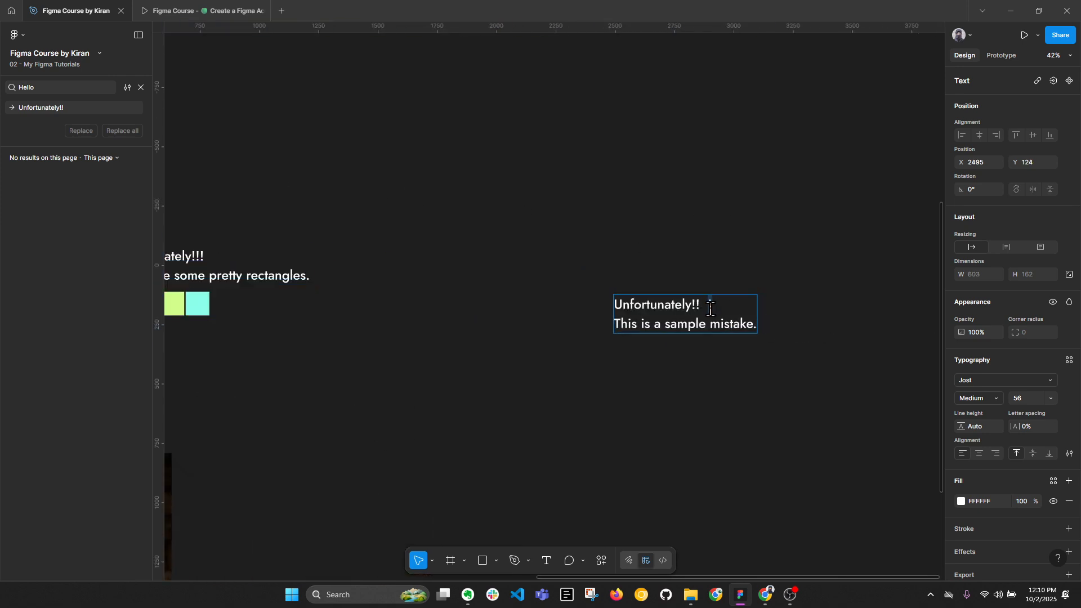
key("Left")
key("BackSpace")
key("BackSpace")
left_click(726, 209)
scroll(729, 206, "down", 1)
scroll(733, 206, "down", 1)
left_click_drag(413, 268, 498, 272)
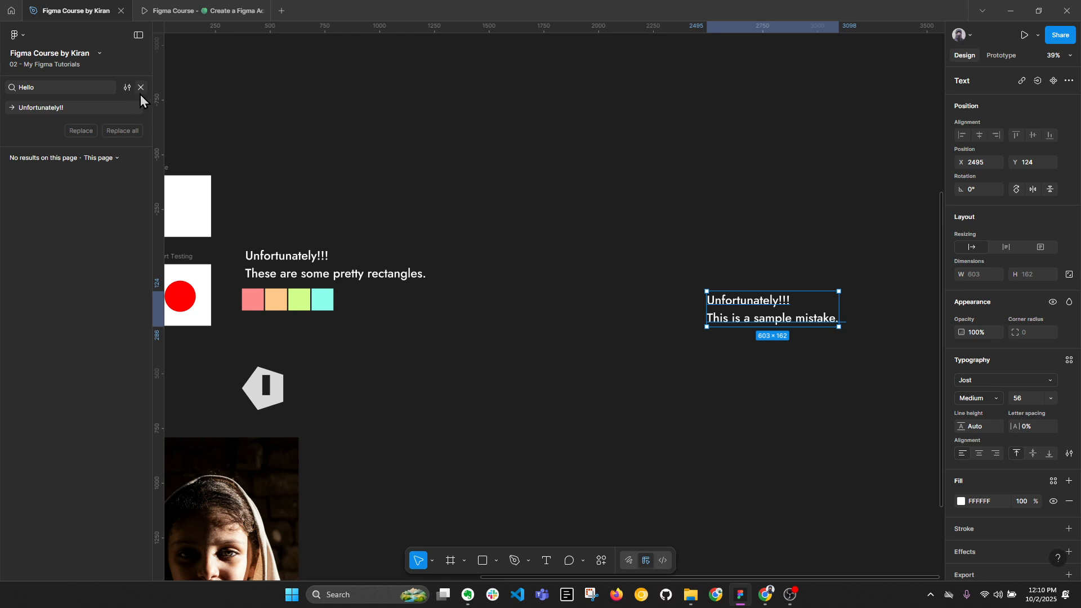
Close the find and replace search and return to the page's layer list.
left_click(79, 90)
key("Escape")
left_click(141, 89)
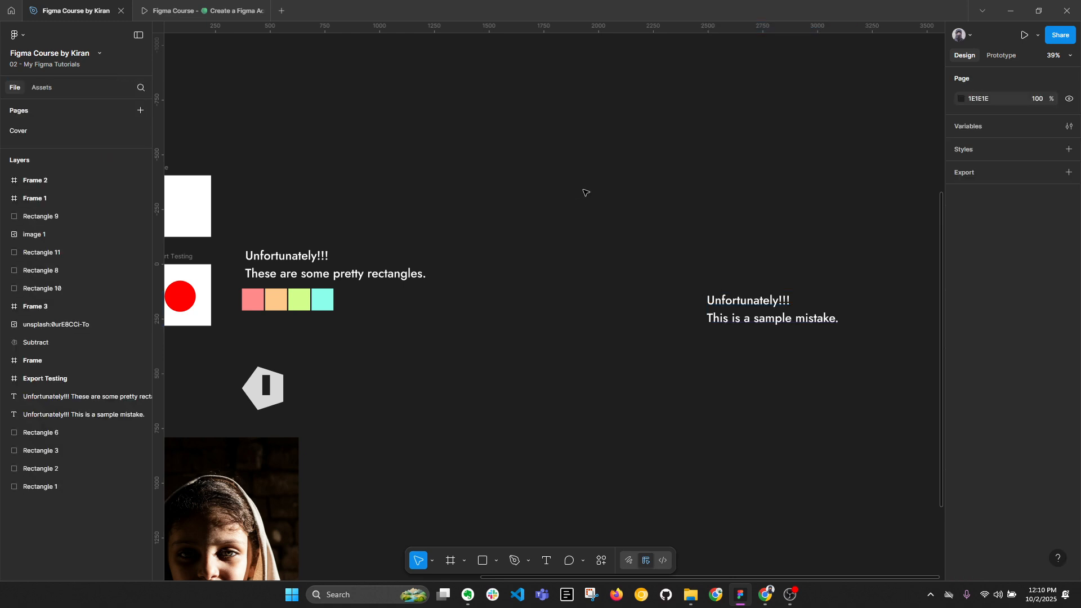
Examine the View and Object command groups in the main menu.
left_click(16, 35)
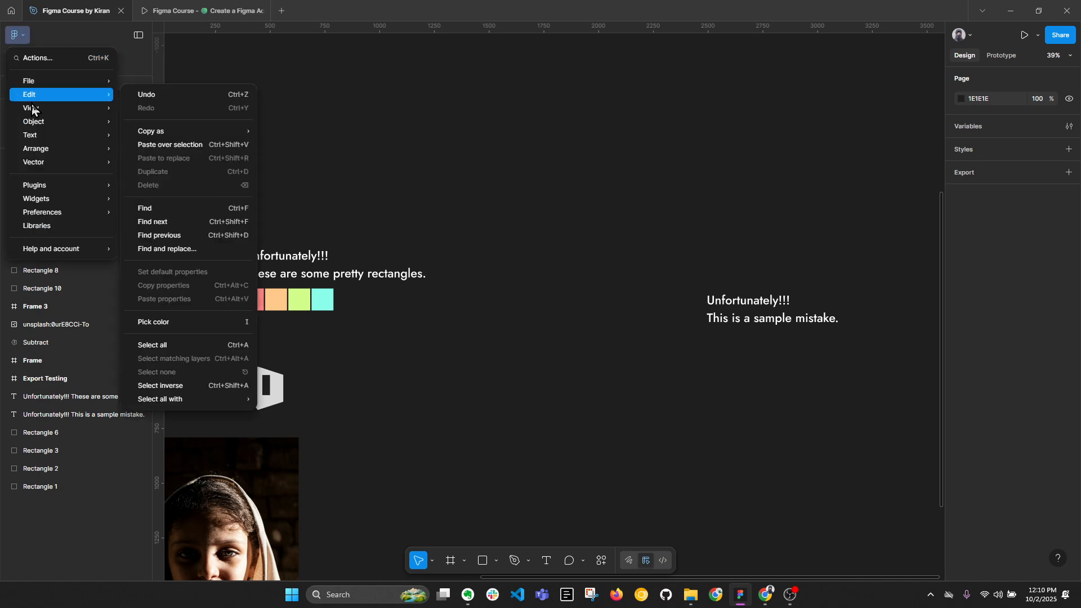
mouse_move(32, 109)
mouse_move(35, 127)
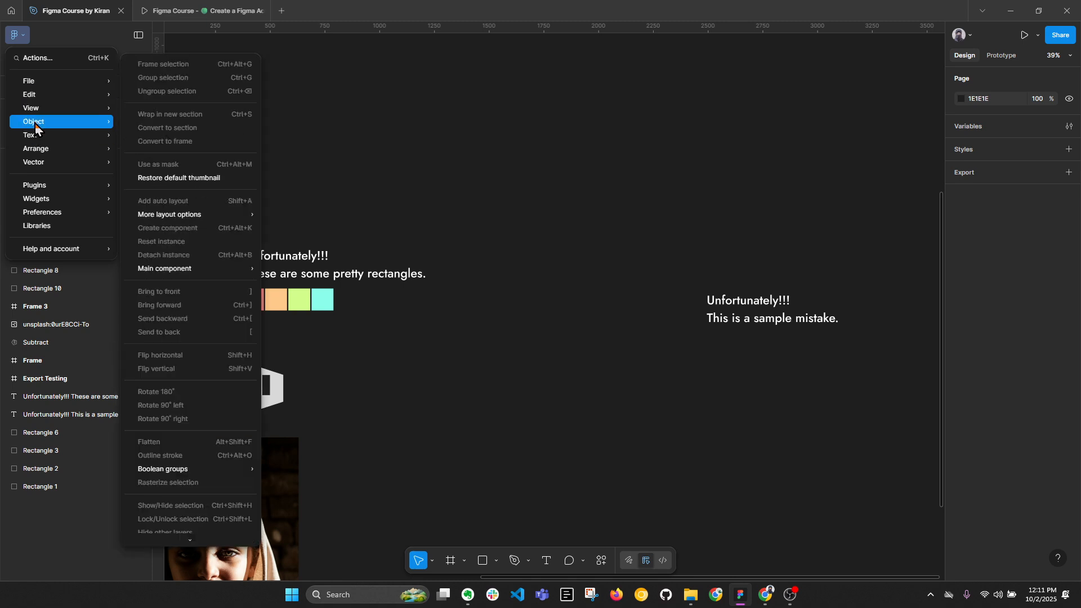
left_click(355, 92)
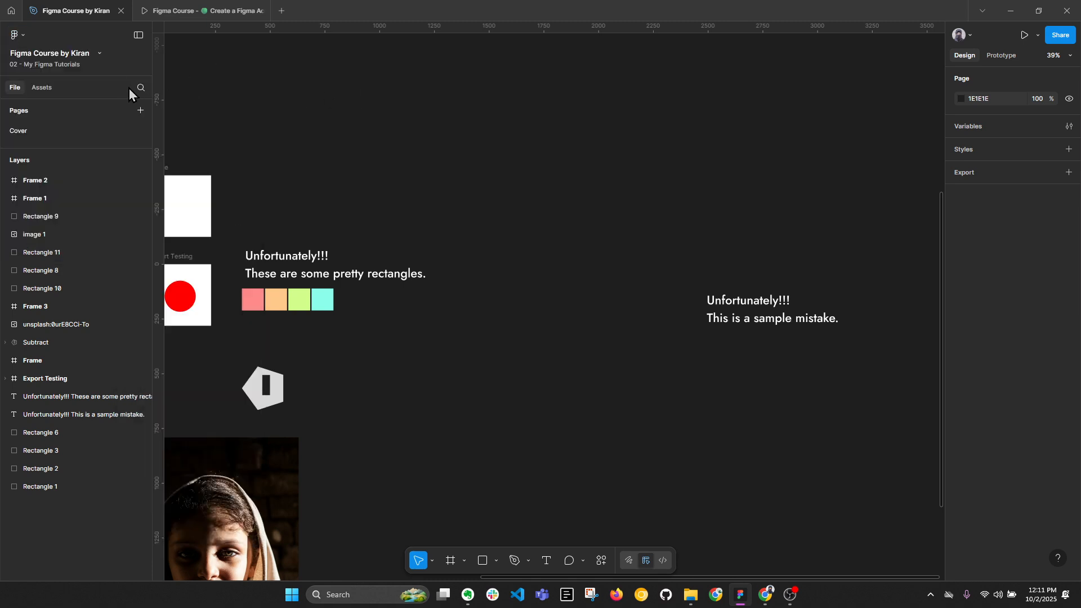
left_click(16, 35)
mouse_move(36, 108)
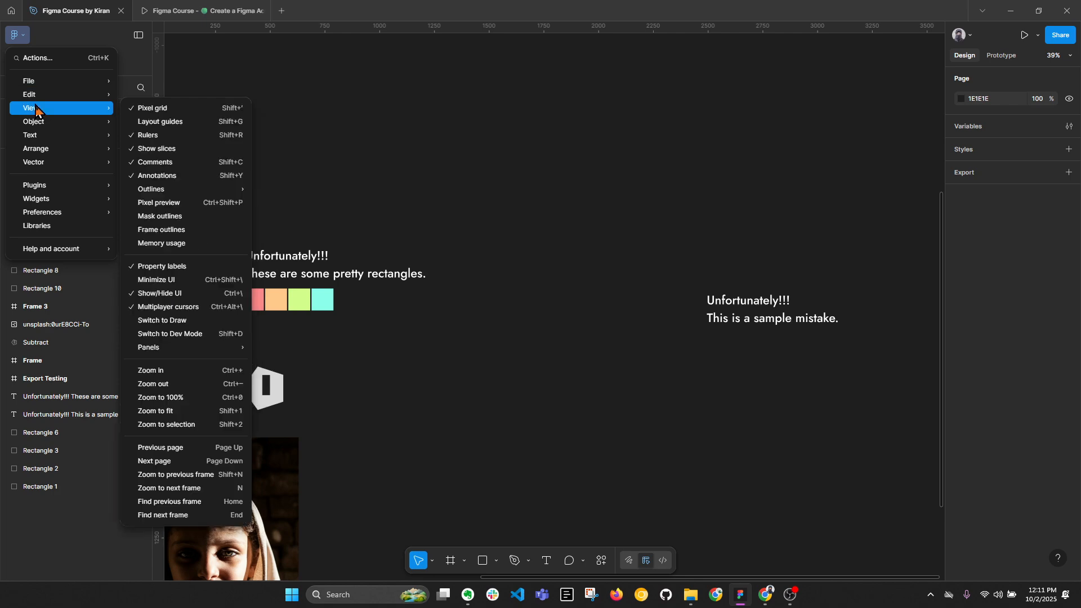
left_click(299, 90)
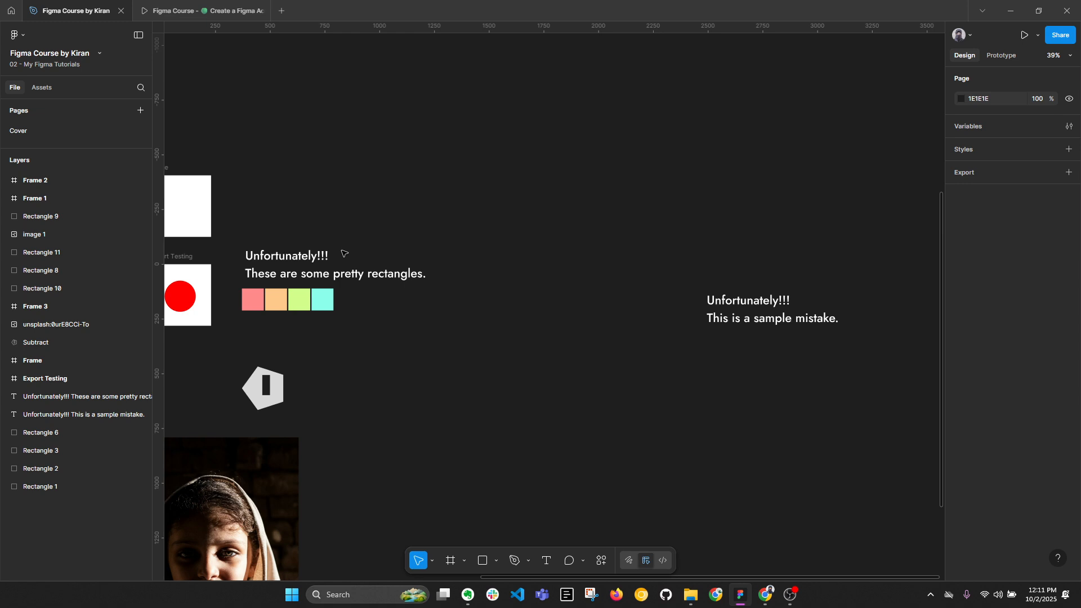
Search the page's text for "Rectangle" in find and replace with Match case turned on.
key("ctrl+f")
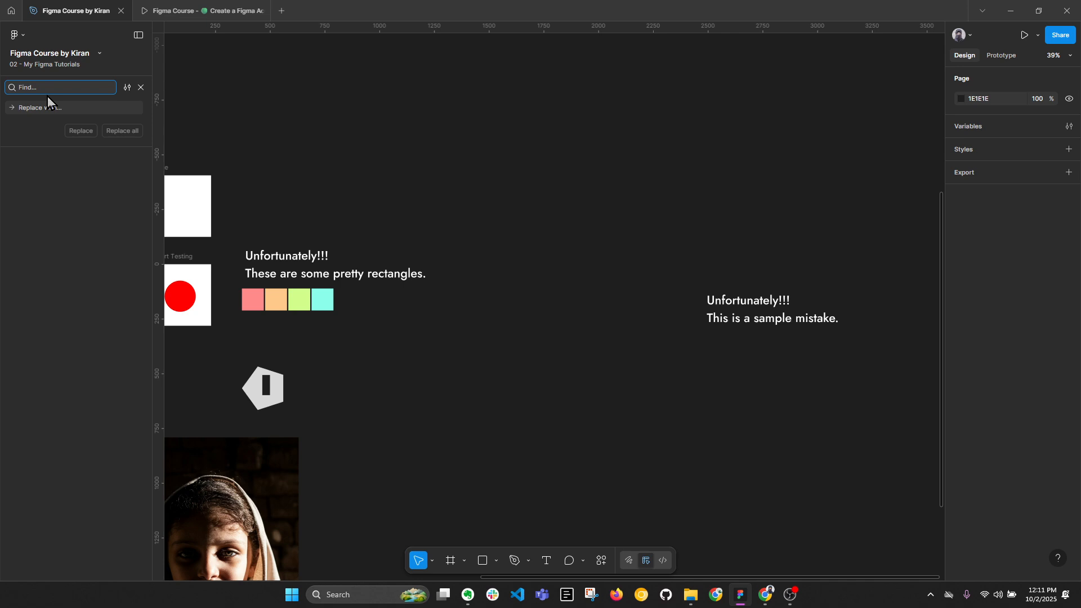
type("rectan")
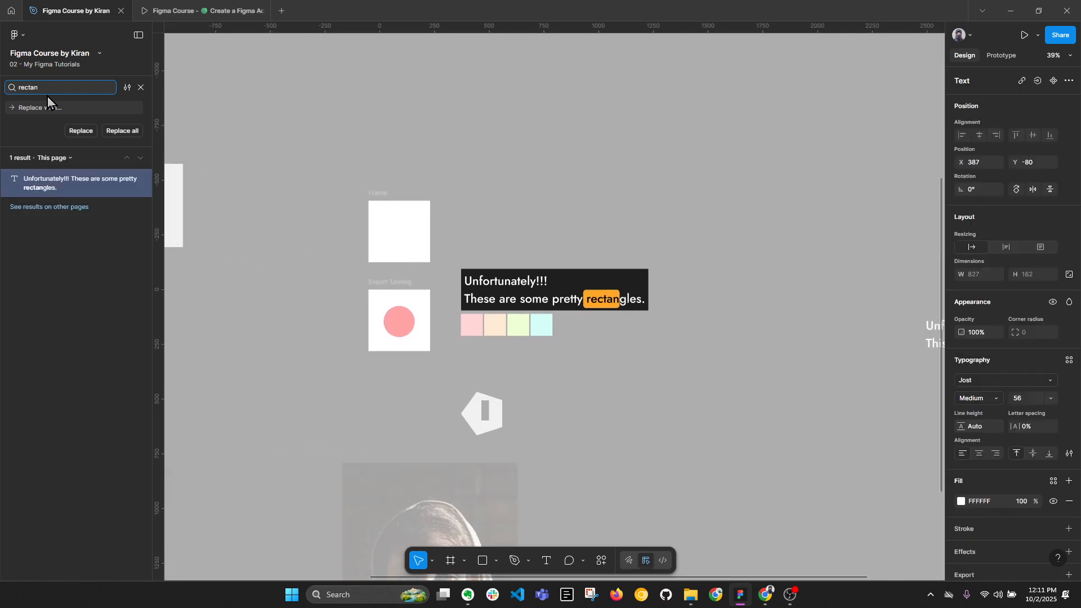
type("gle")
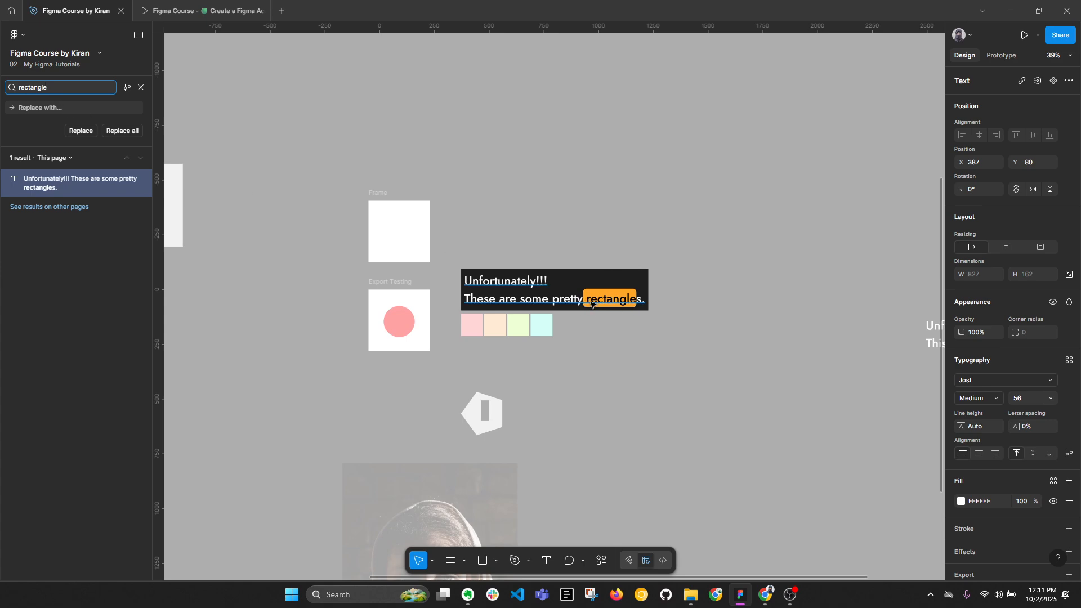
key("Delete")
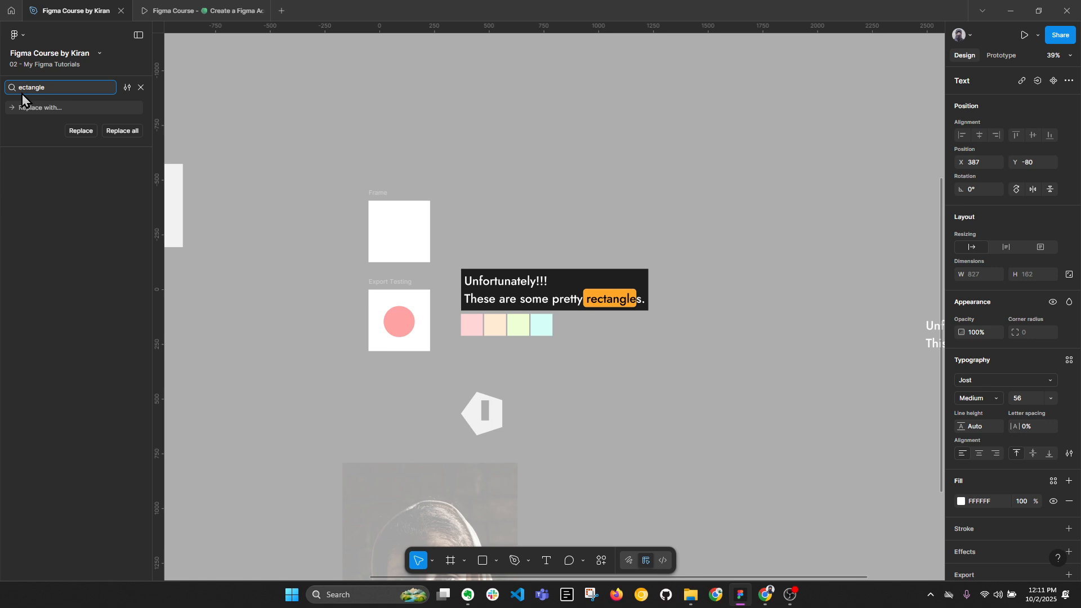
type("R")
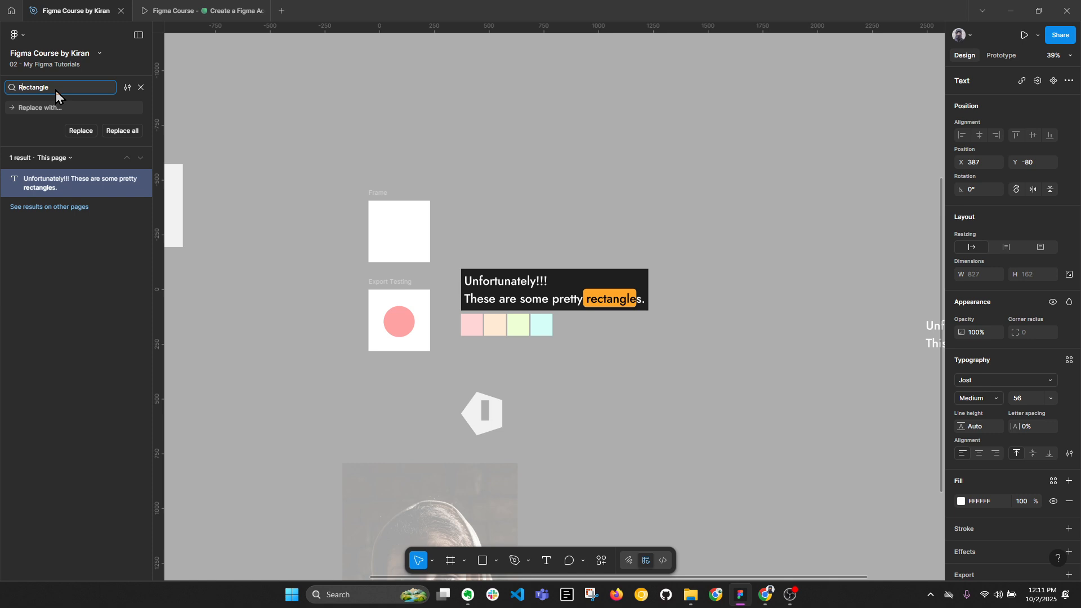
left_click(127, 88)
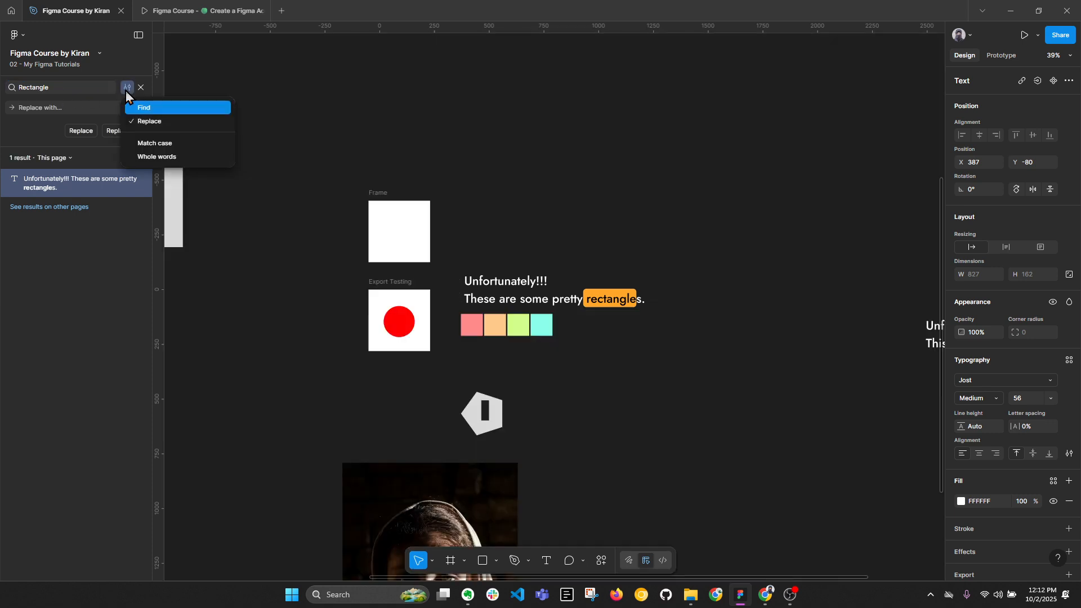
left_click(169, 144)
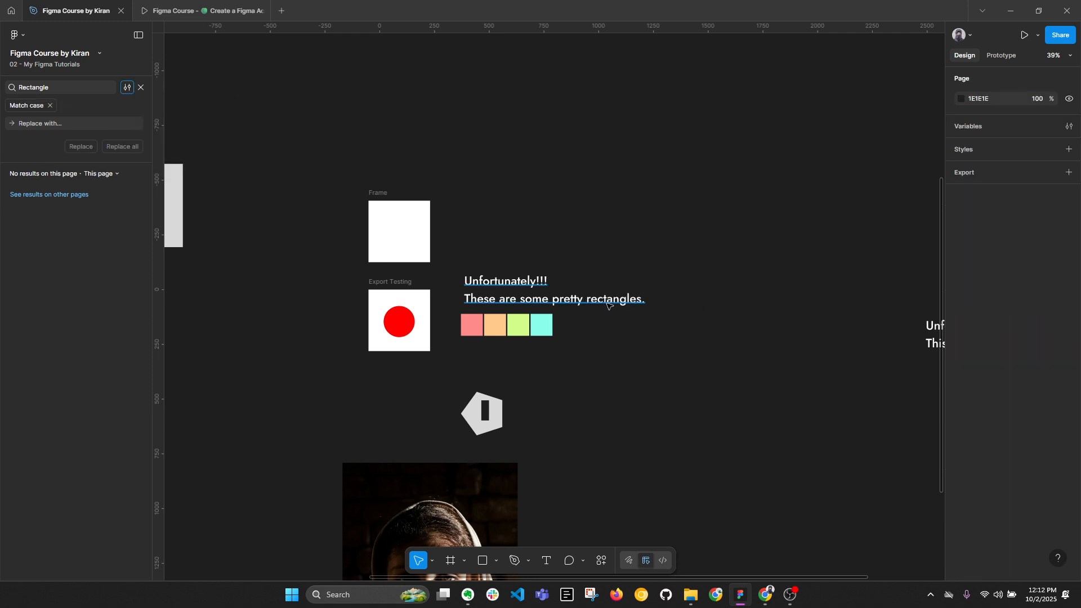
Switch the search option from Match case to Whole words and change the search term to "Rectangles".
left_click(127, 87)
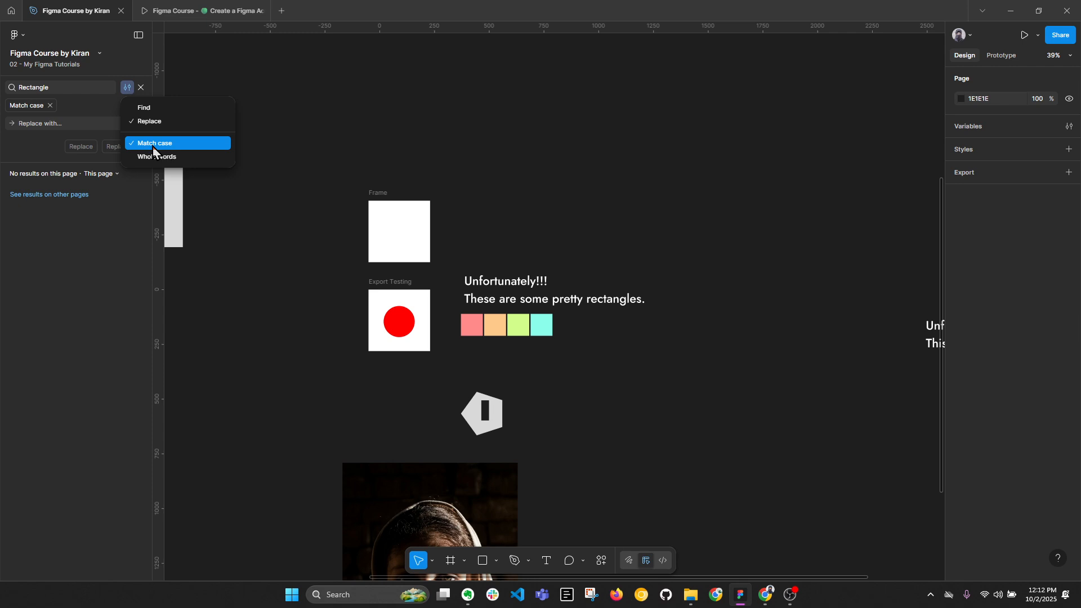
left_click(153, 148)
left_click(127, 88)
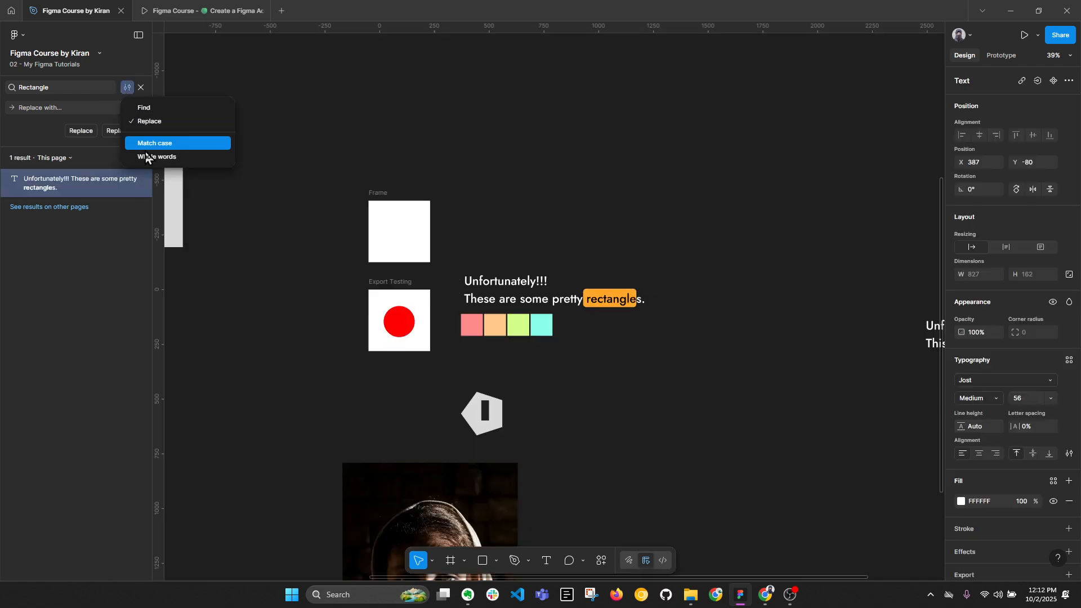
left_click(154, 158)
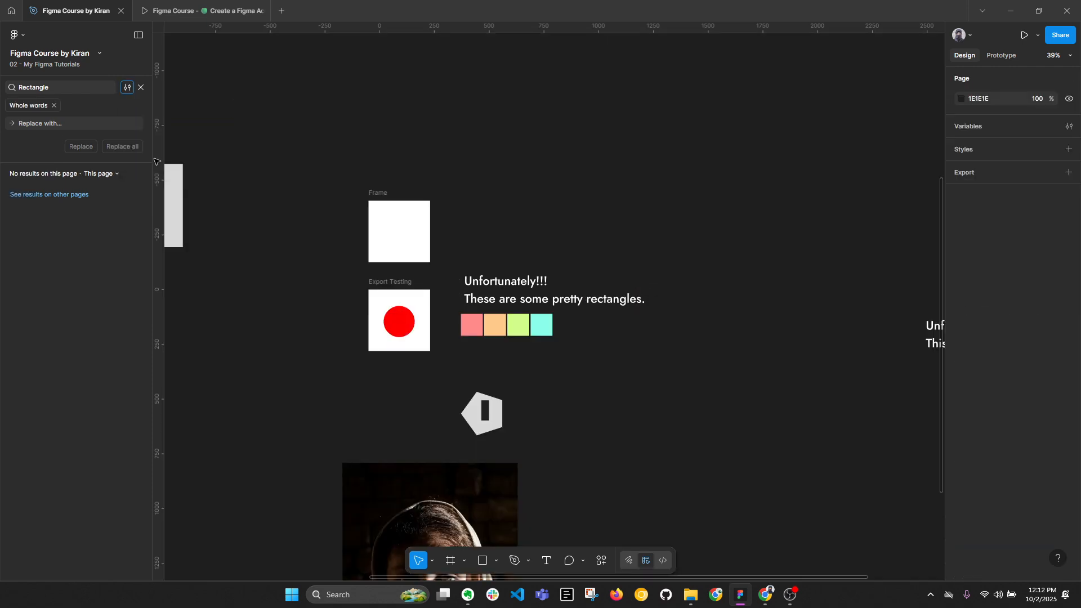
left_click(62, 92)
left_click(60, 89)
type("s")
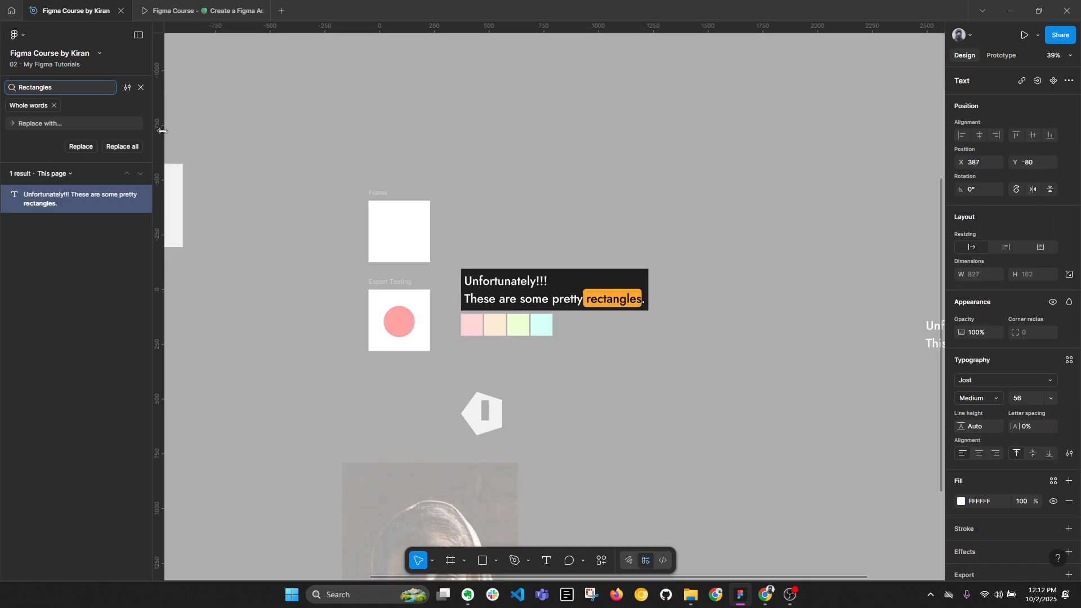
Remove the Whole words filter and change the search term to "Rectangle" with a capital R.
left_click(126, 87)
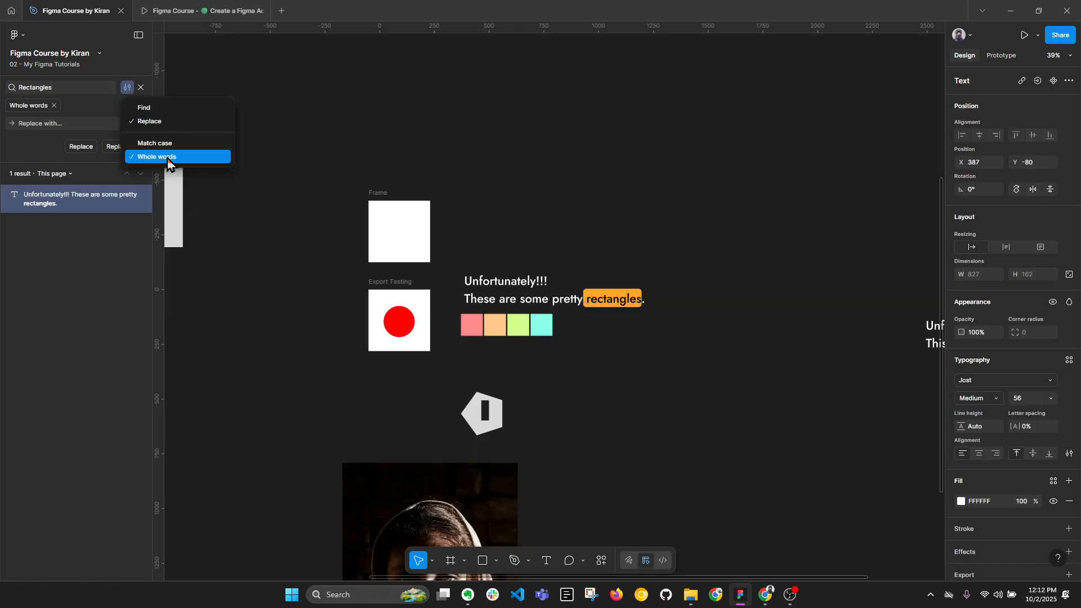
left_click(61, 110)
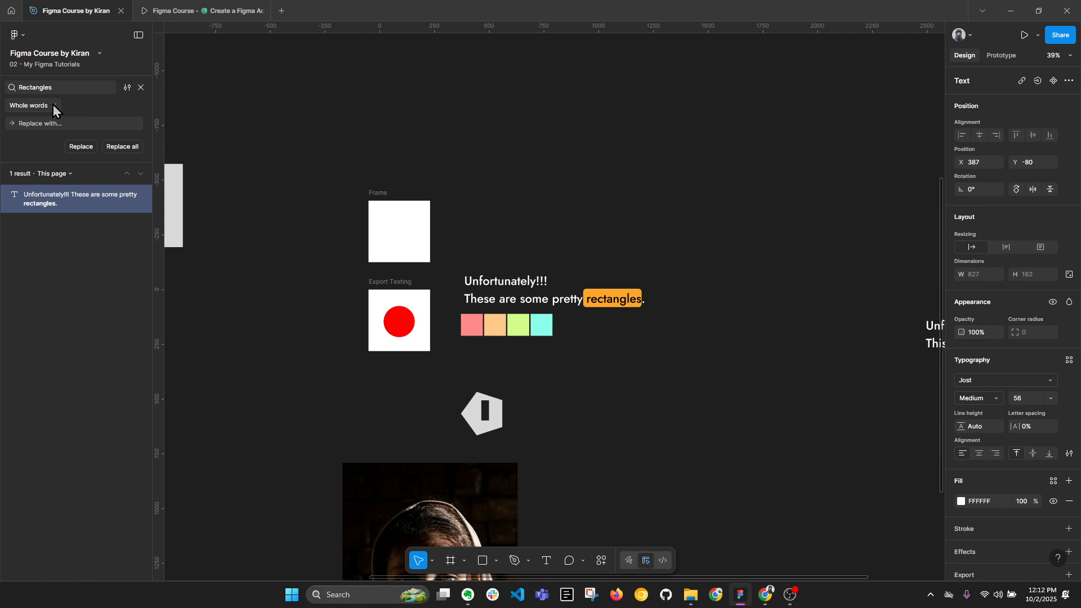
left_click(55, 105)
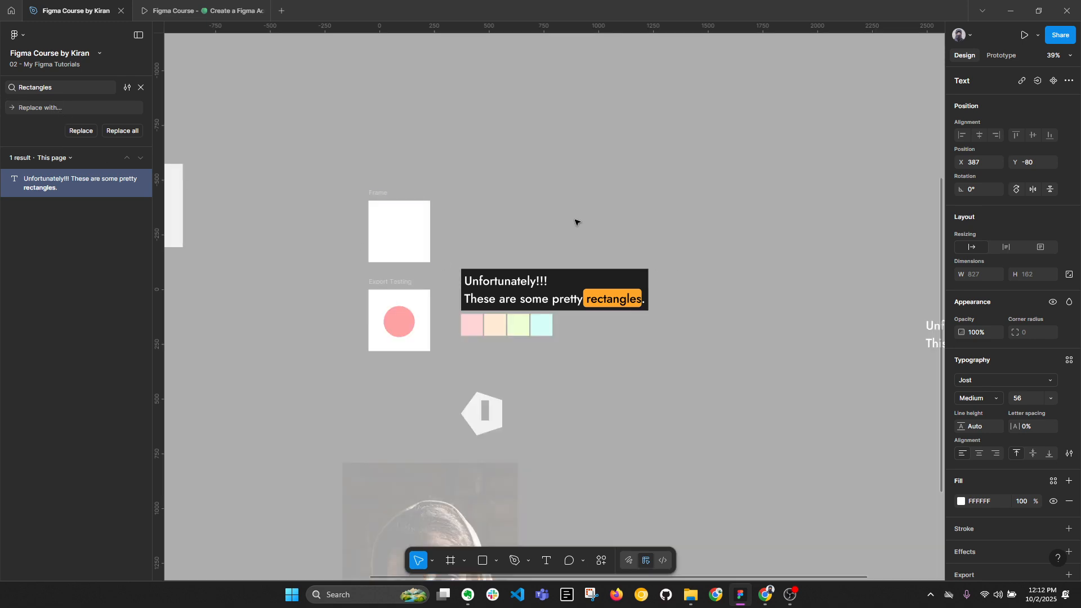
left_click(55, 93)
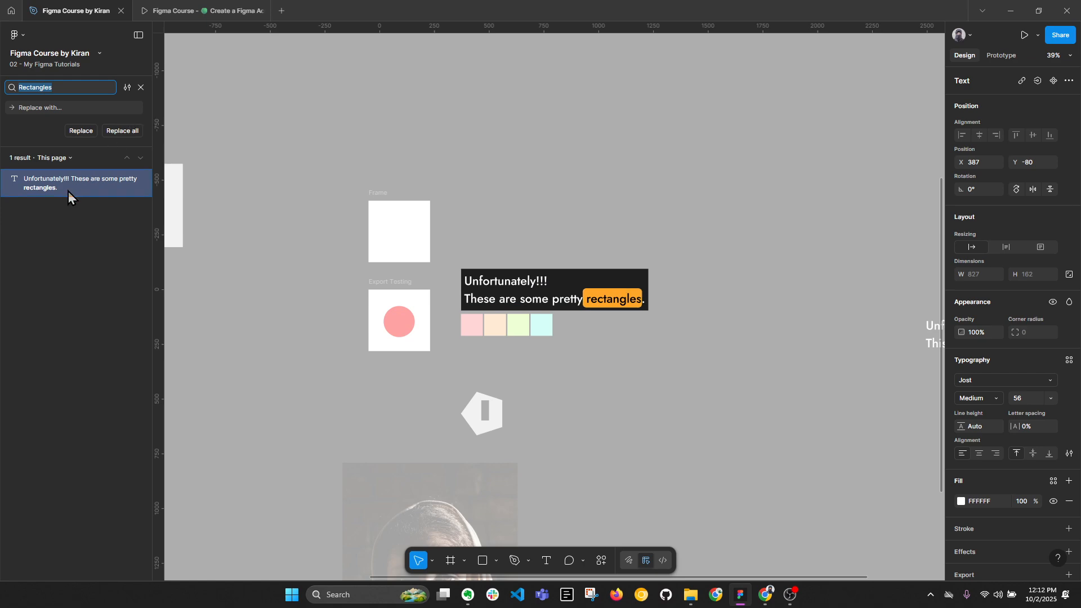
left_click(24, 89)
key("BackSpace")
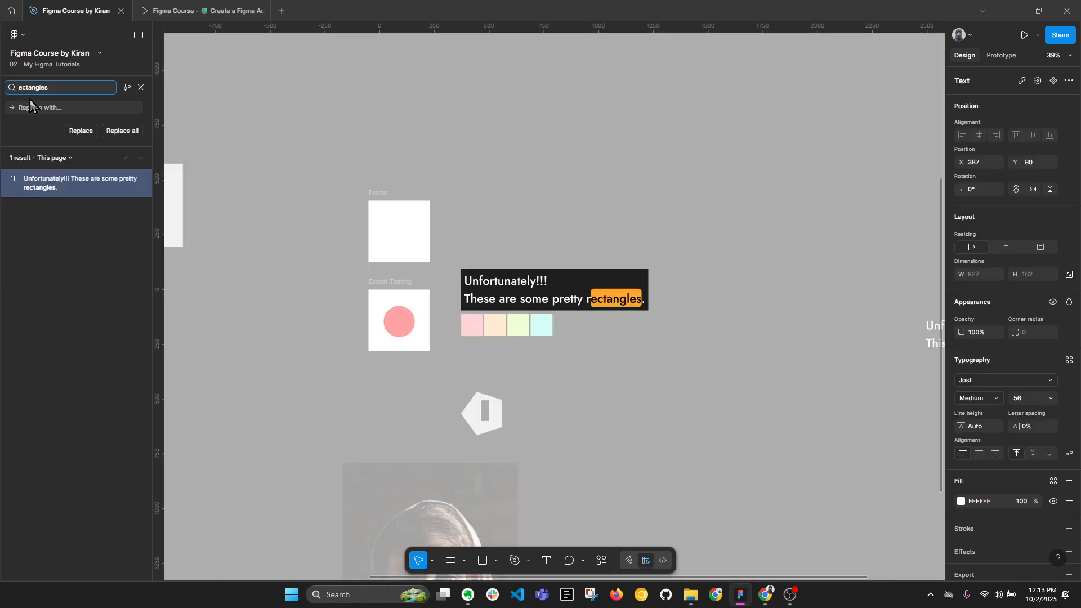
type("R")
left_click(69, 87)
key("BackSpace")
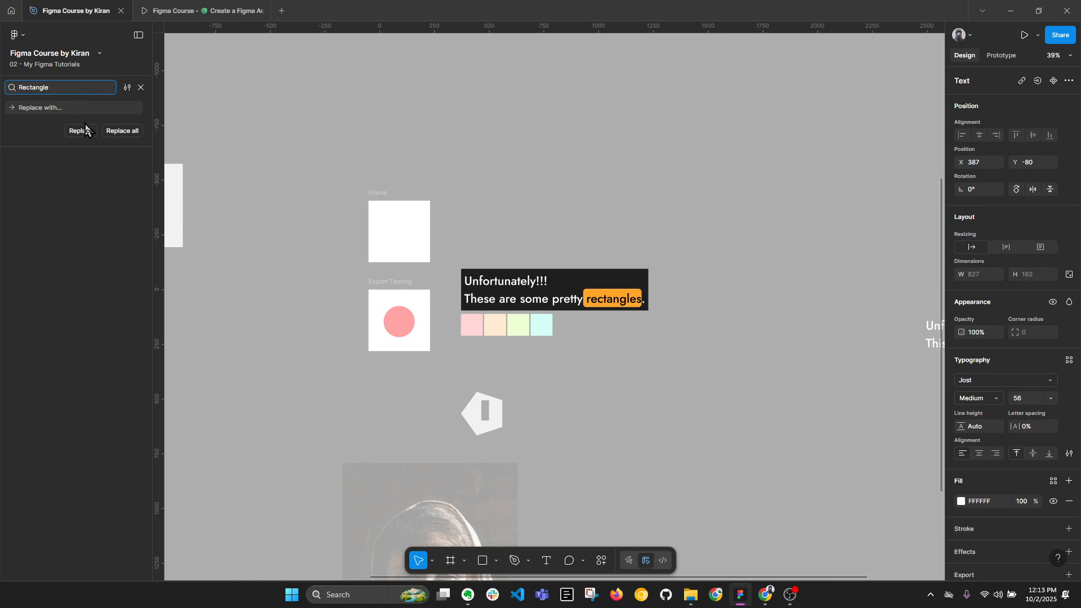
scroll(473, 321, "up", 5)
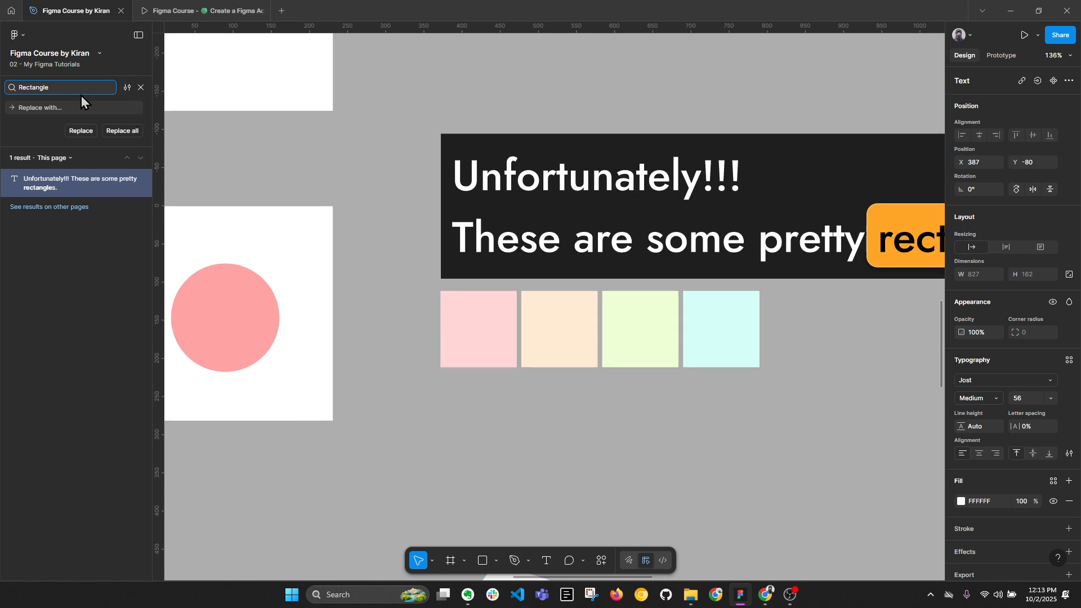
Close the search, inspect the pink rectangle below the "pretty rectangles" text, and clear the selection.
left_click(141, 88)
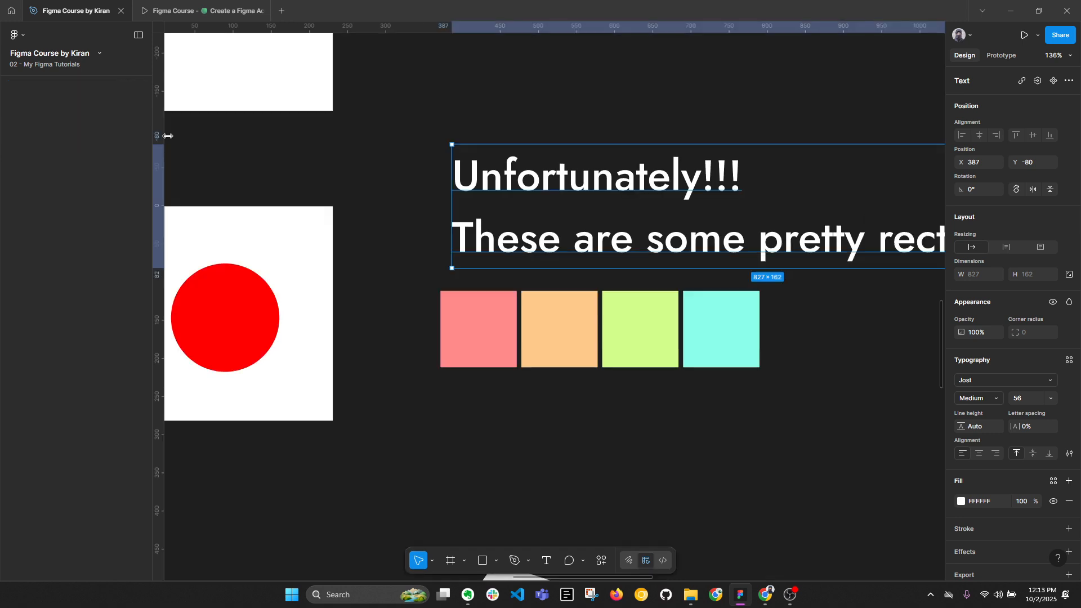
left_click(469, 309)
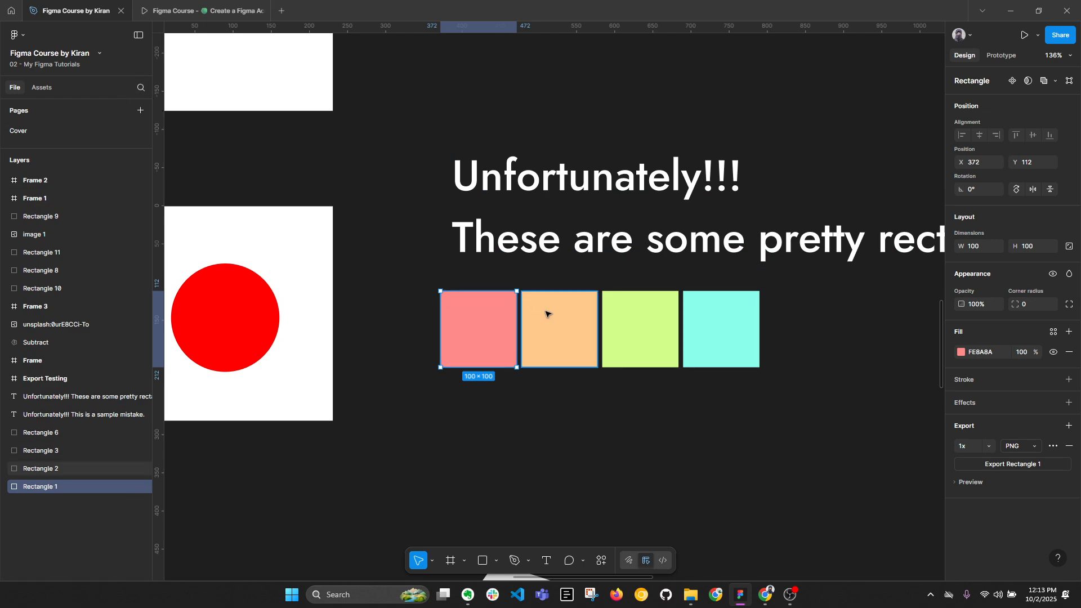
key("alt")
left_click(558, 451)
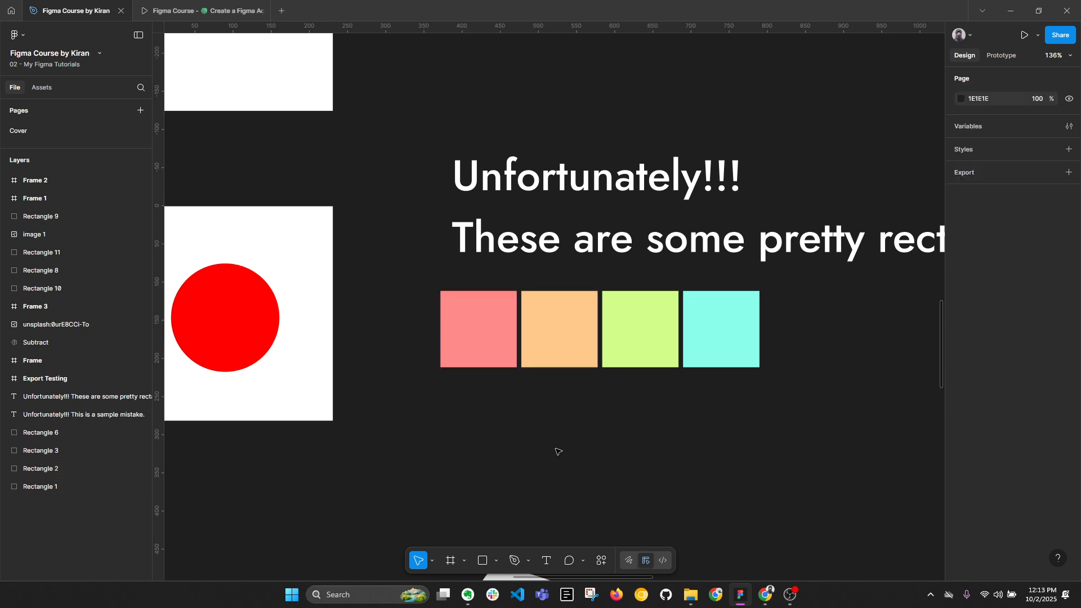
Reopen the "Rectangle" search in Find mode and select the row of four colored rectangles on the canvas.
key("ctrl+f")
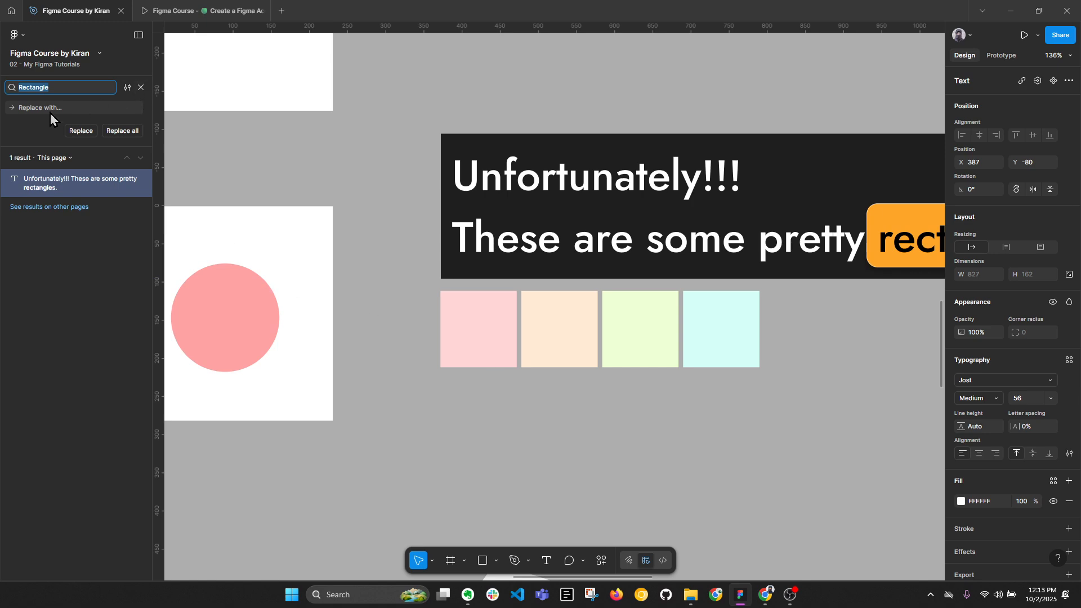
left_click(141, 88)
left_click(138, 90)
left_click(127, 88)
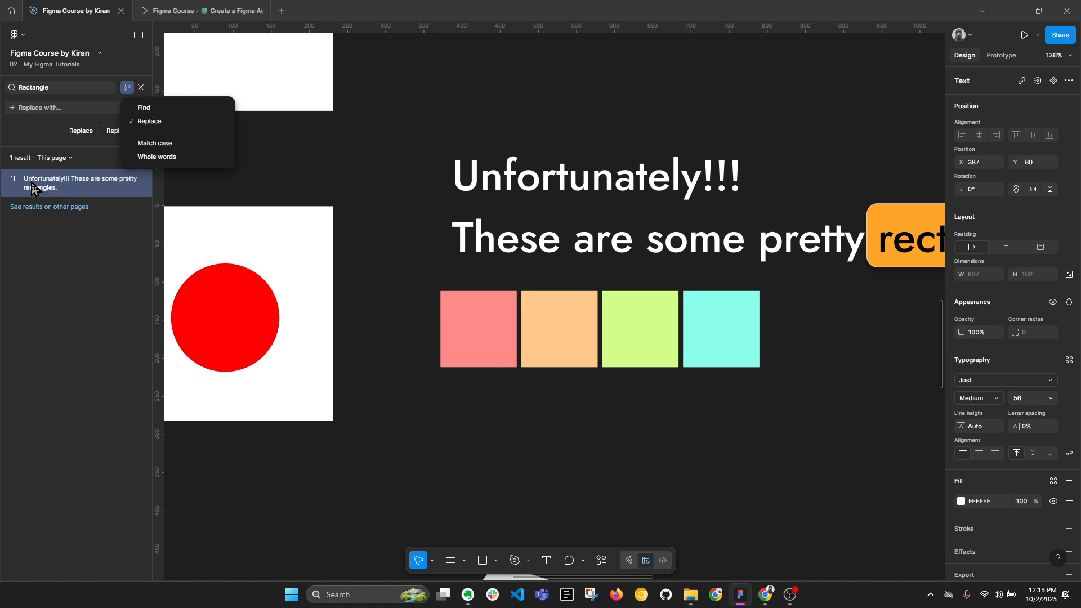
left_click(148, 108)
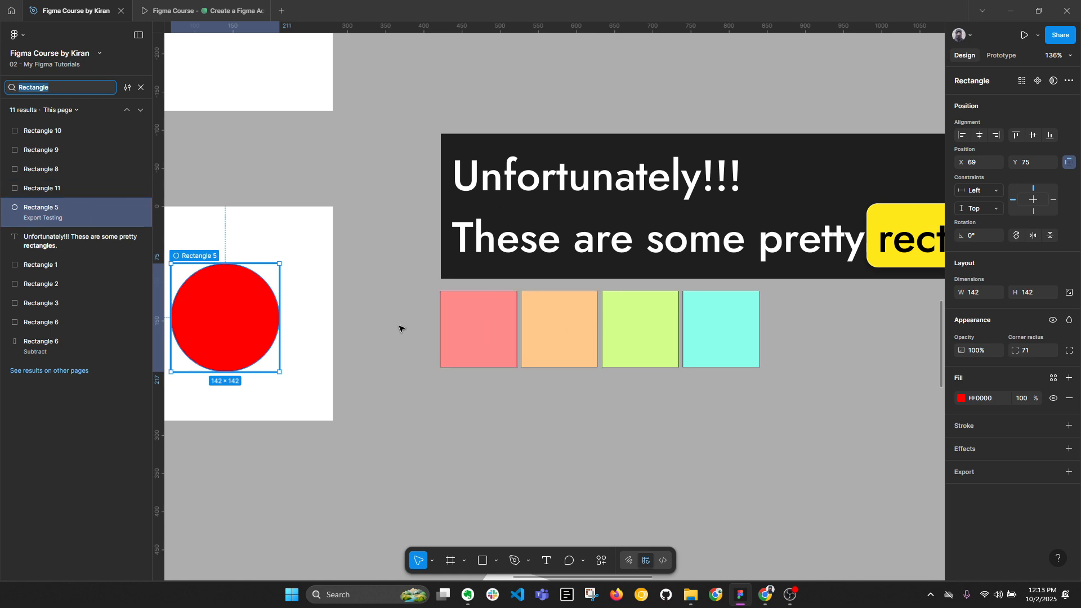
left_click_drag(385, 320, 794, 323)
scroll(295, 214, "down", 5)
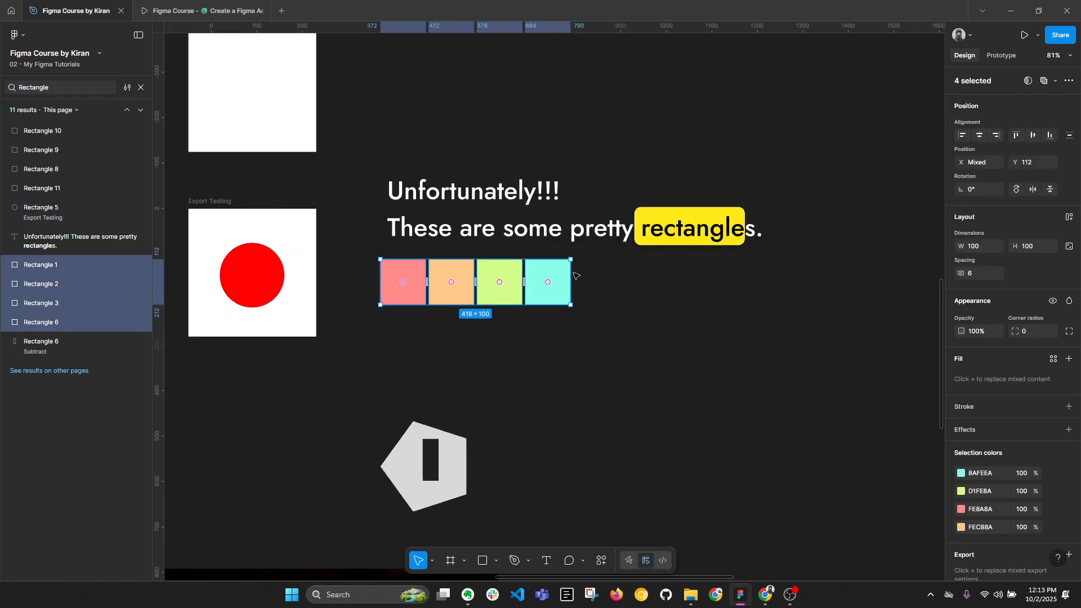
Step through the found rectangles on the canvas, starting and ending at Rectangle 10.
left_click(65, 129)
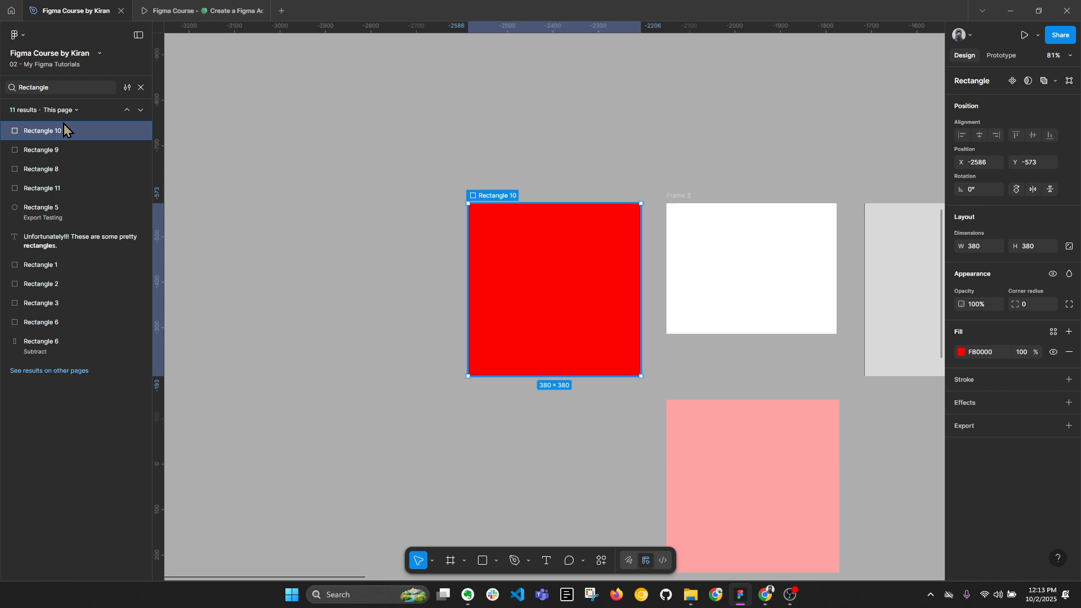
key("Down")
key("Down")
key("Down")
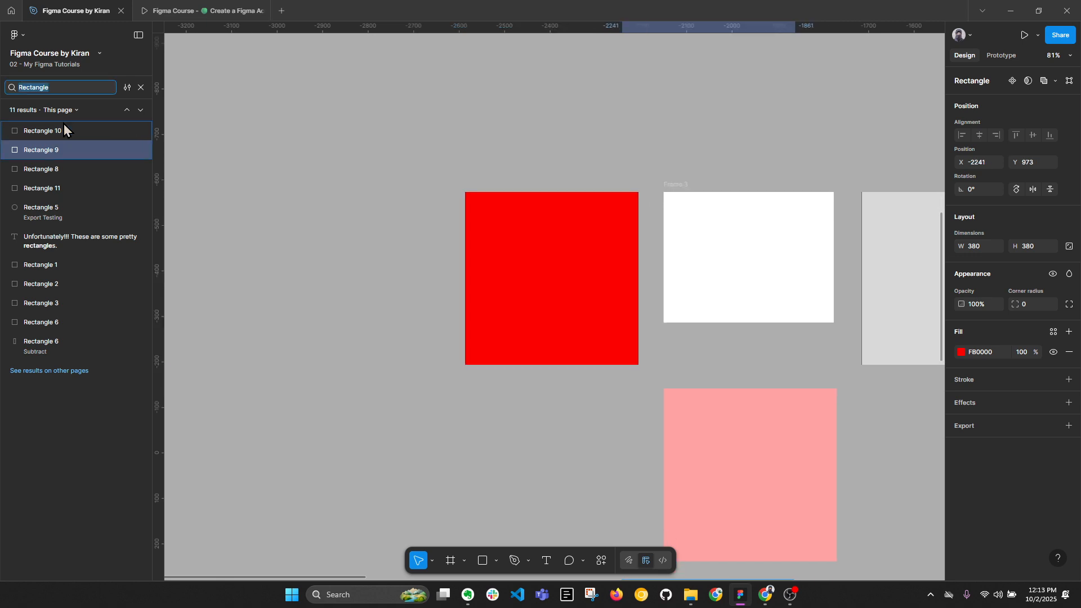
key("Down")
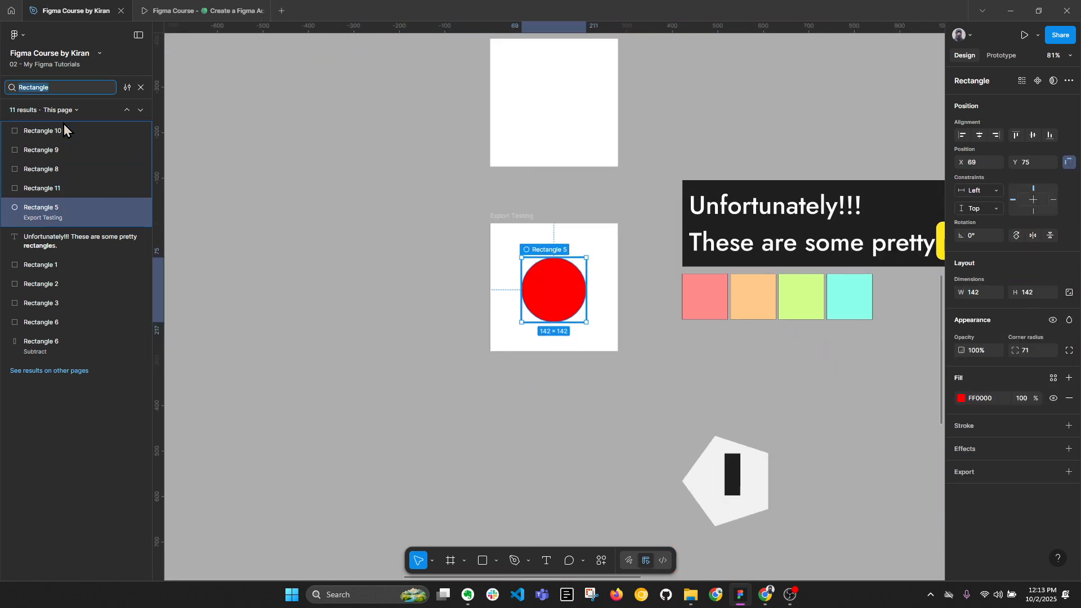
key("Up")
key("Up")
key("Up")
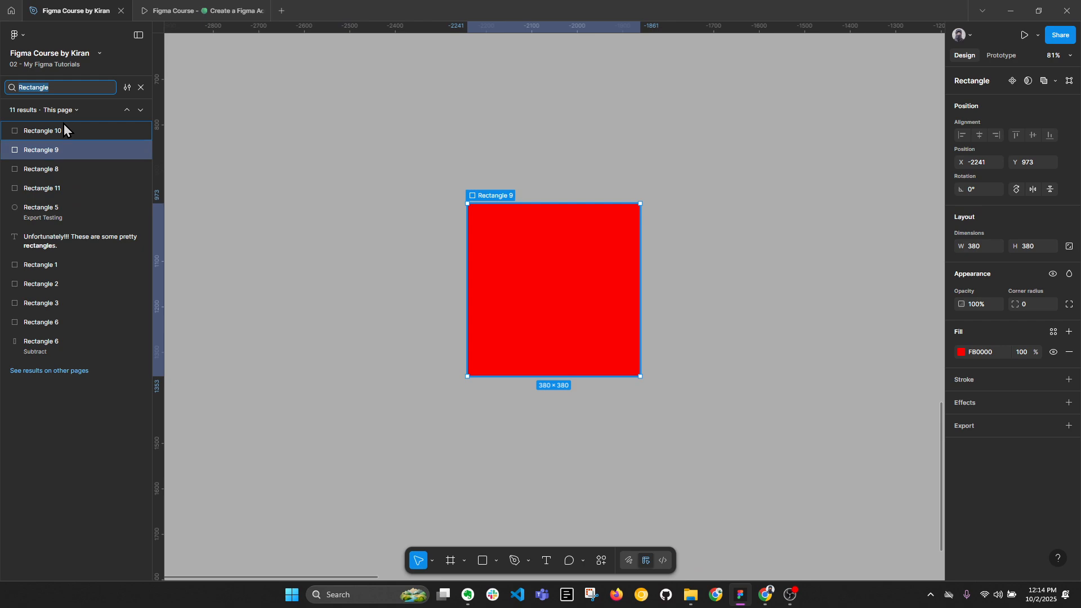
left_click(62, 128)
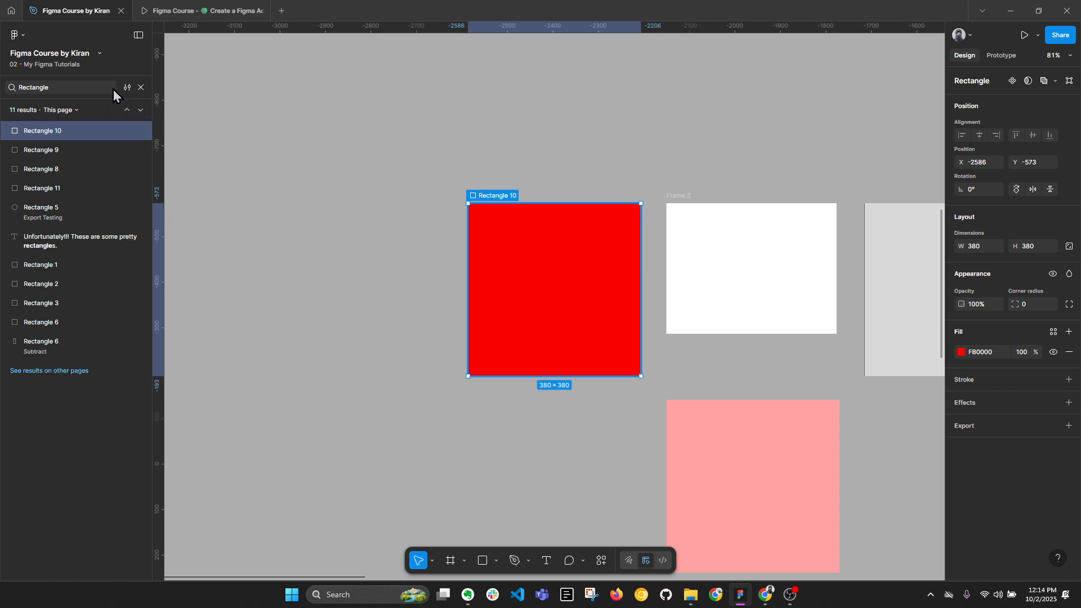
Review the object type filters and limit the "Rectangle" search to Shape.
left_click(128, 88)
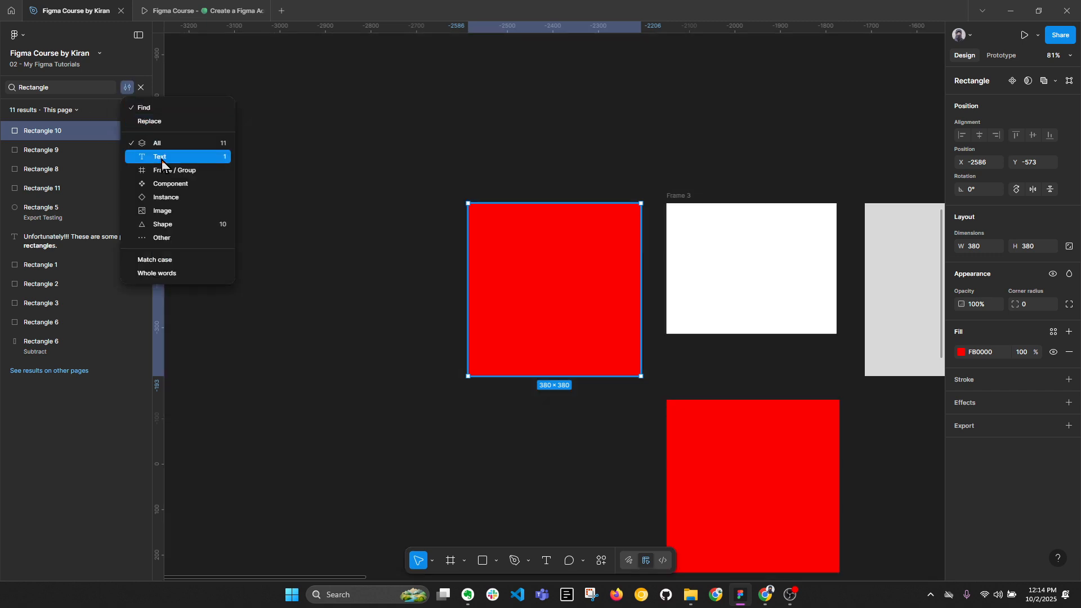
left_click(161, 148)
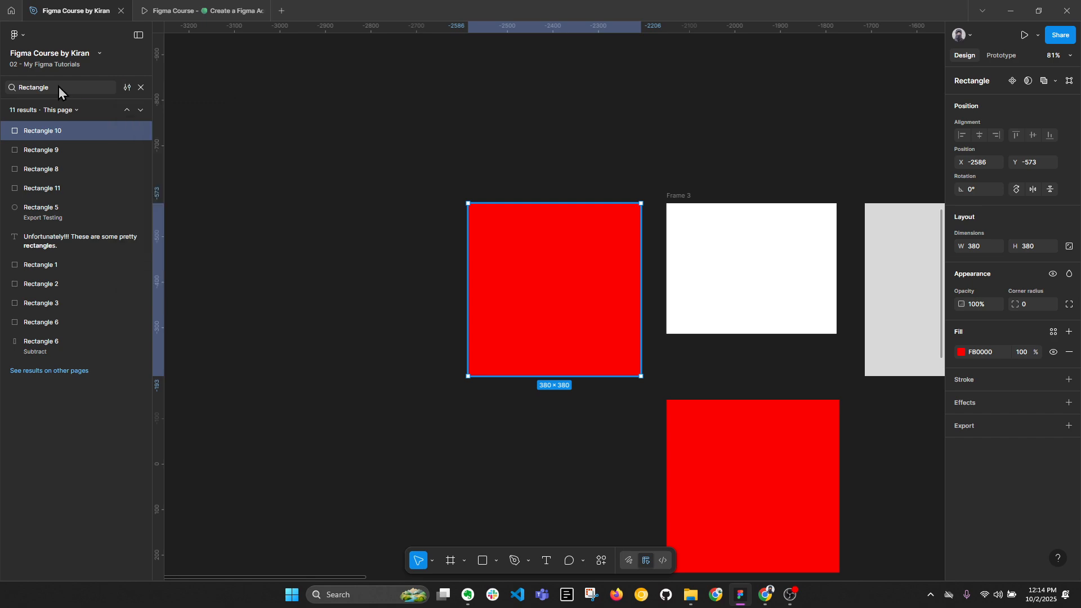
left_click(125, 88)
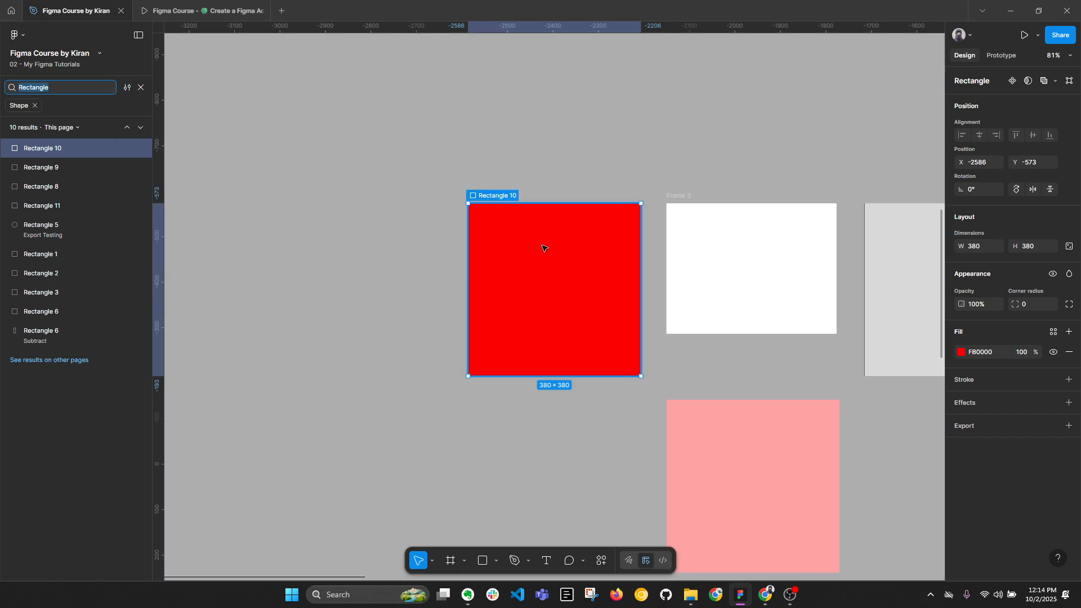
Select the red Rectangle 10 on the canvas and view its available object commands without applying any.
left_click(512, 198)
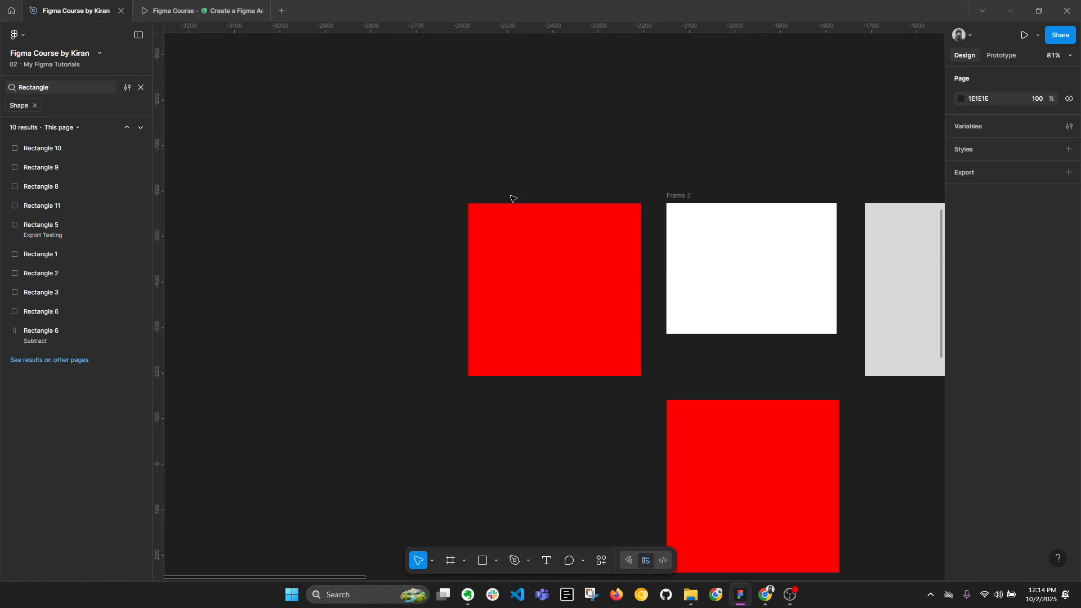
left_click(510, 219)
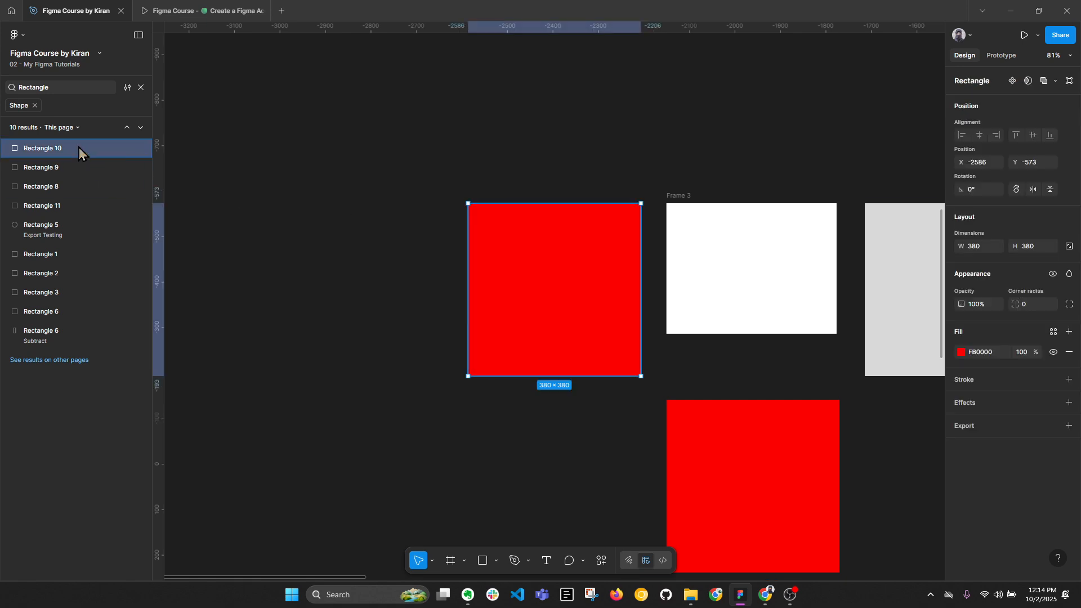
right_click(530, 248)
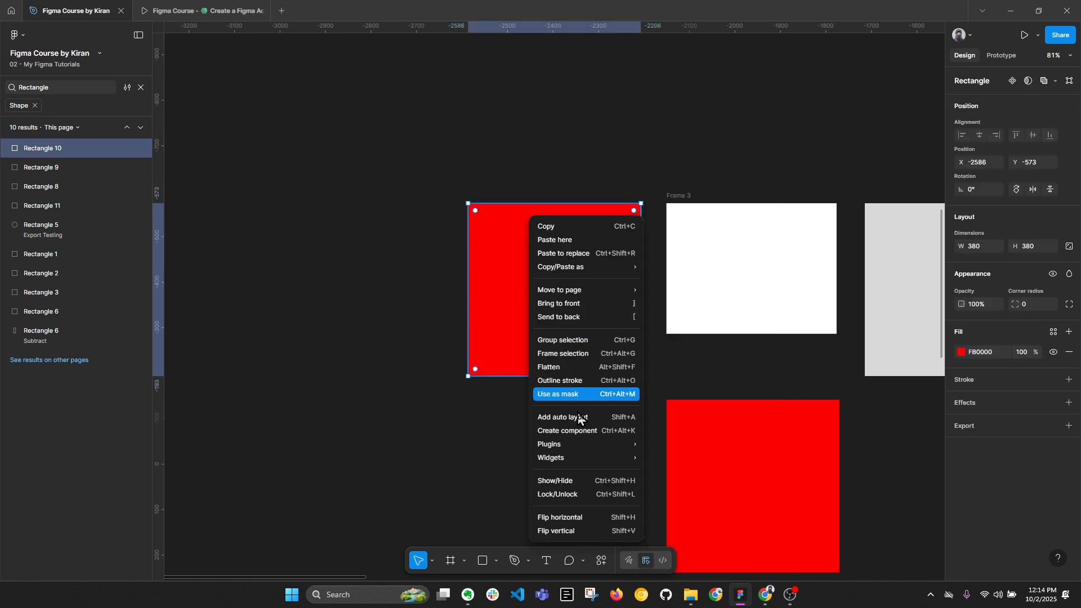
left_click(495, 258)
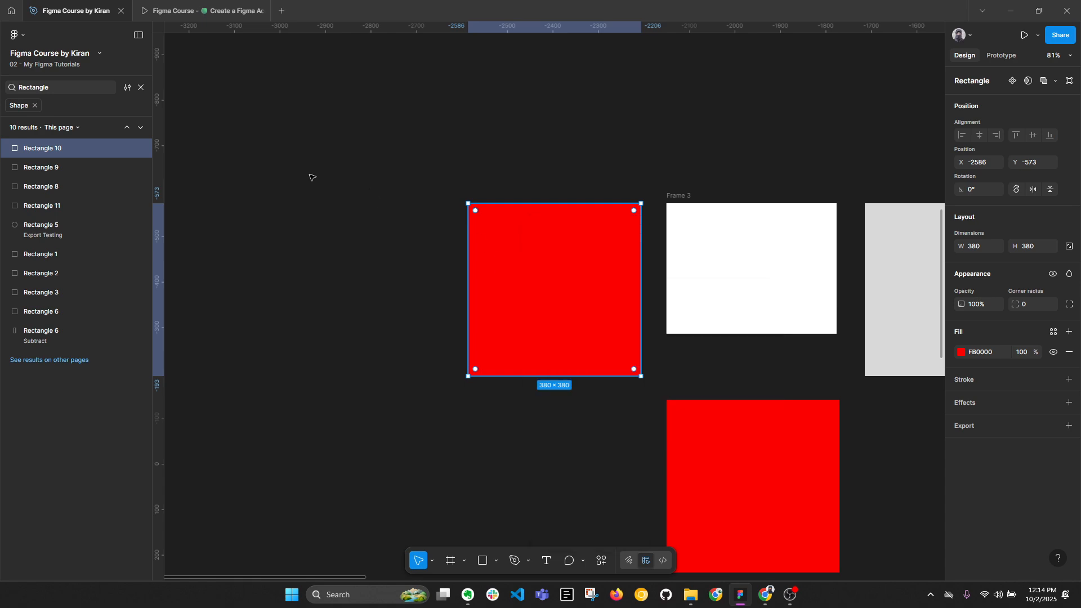
Delete the red Rectangle 10, select Rectangle 9 from the search results, and keep the search scope on This page.
key("Delete")
left_click(40, 149)
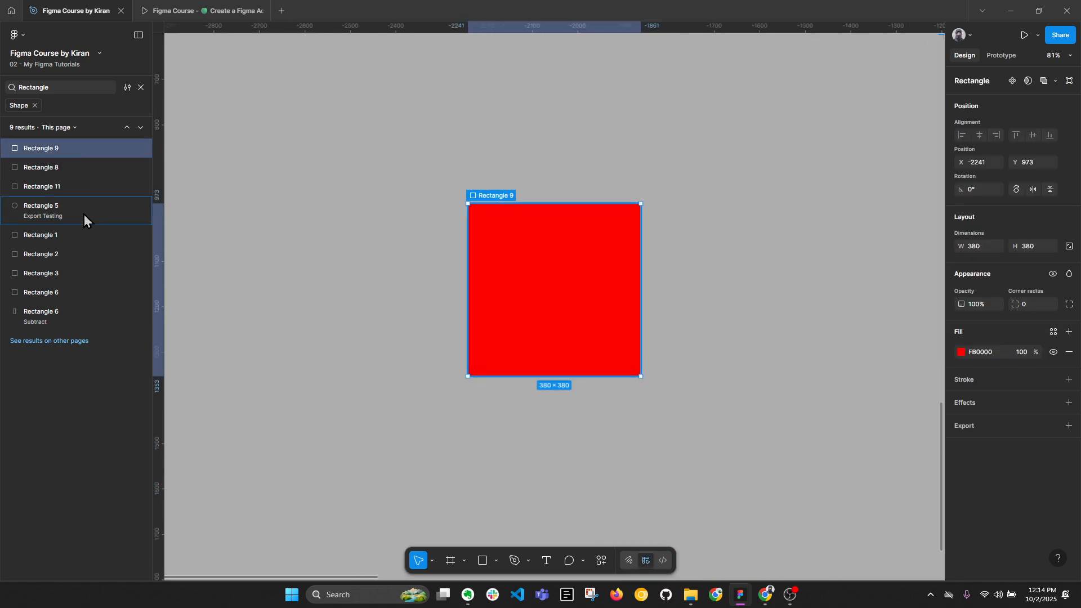
left_click(69, 128)
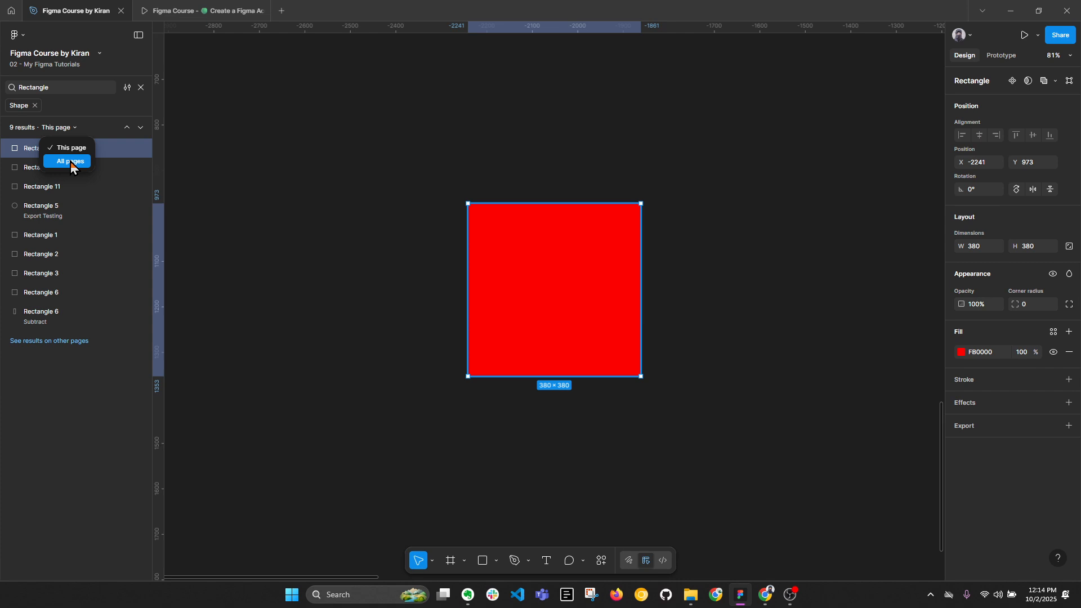
left_click(81, 153)
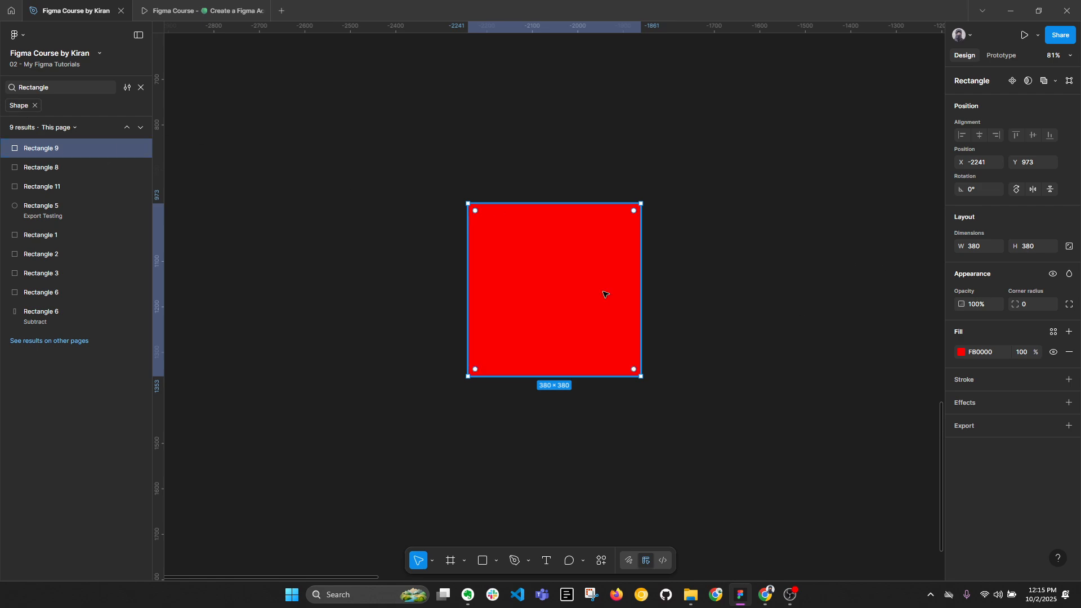
Change the fill color of Rectangle 9 to the muted dark red 773C3C.
left_click(961, 352)
left_click(894, 351)
mouse_move(822, 350)
left_mouse_down()
mouse_move(936, 438)
mouse_move(877, 409)
left_mouse_up()
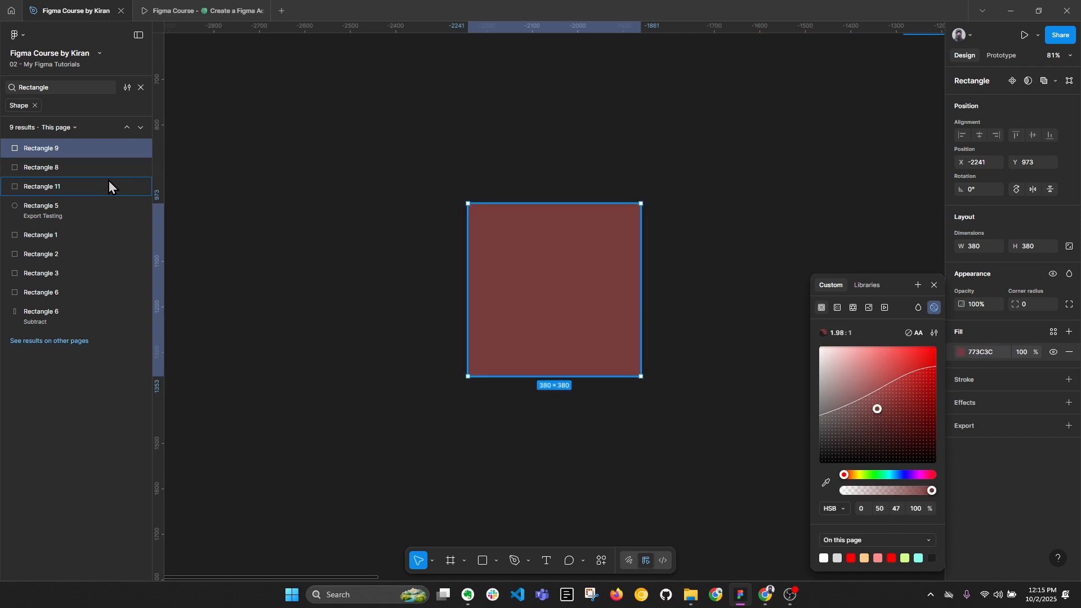
Locate Rectangle 8 from the search results and change its fill to the bright blue 1242FF.
left_click(56, 166)
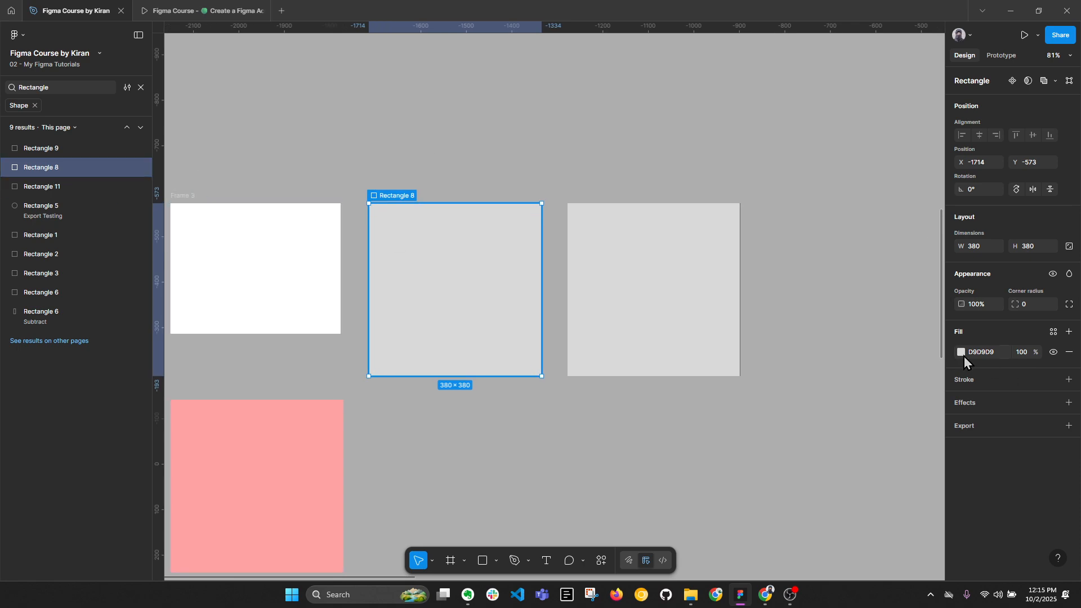
left_click(961, 352)
left_click_drag(893, 366, 855, 391)
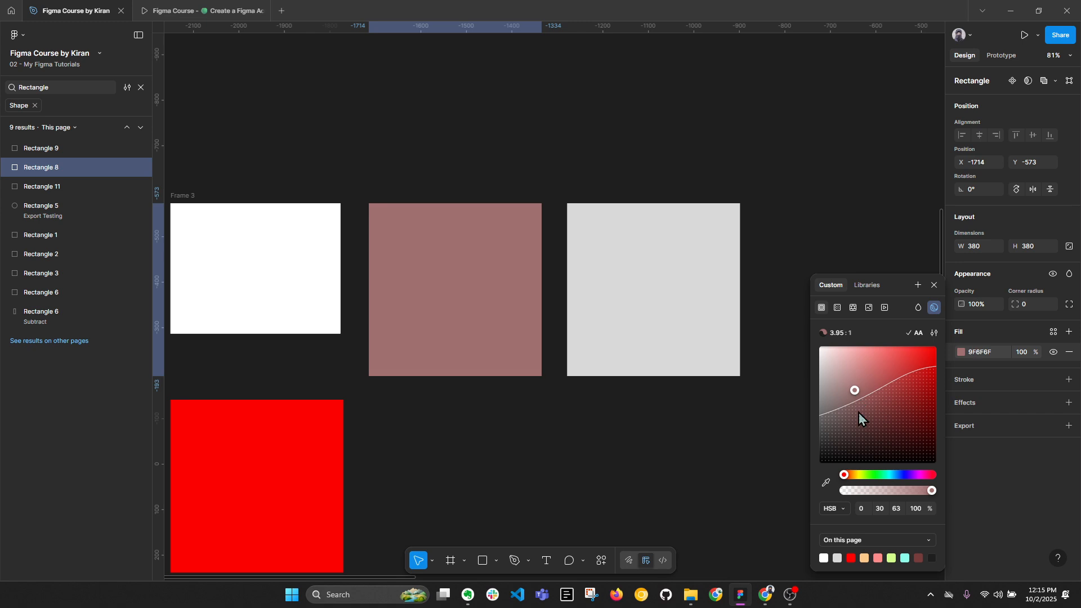
left_click_drag(867, 476, 901, 480)
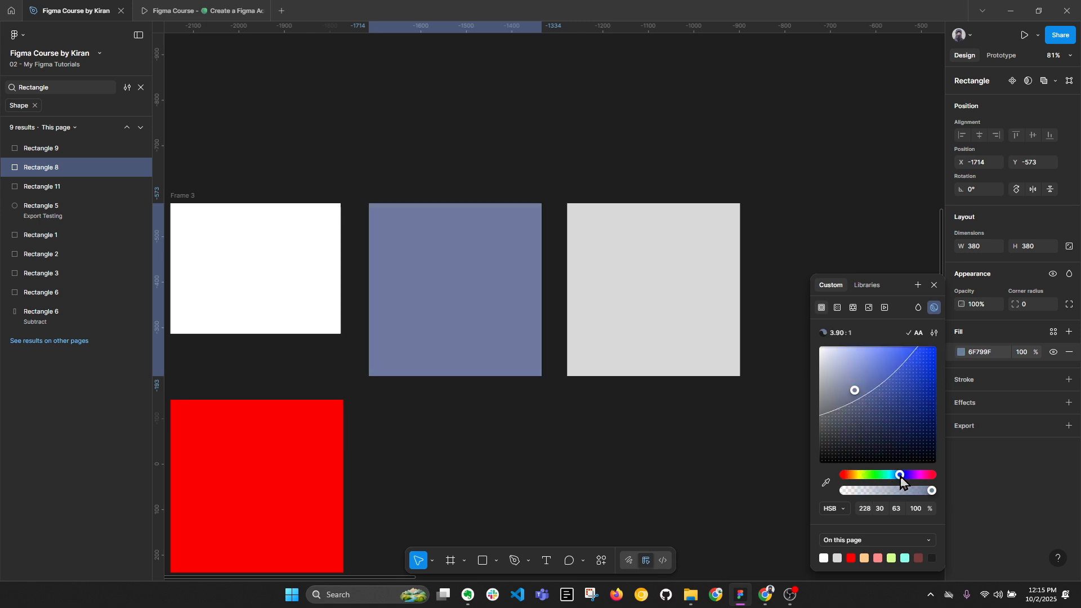
left_click_drag(855, 390, 928, 346)
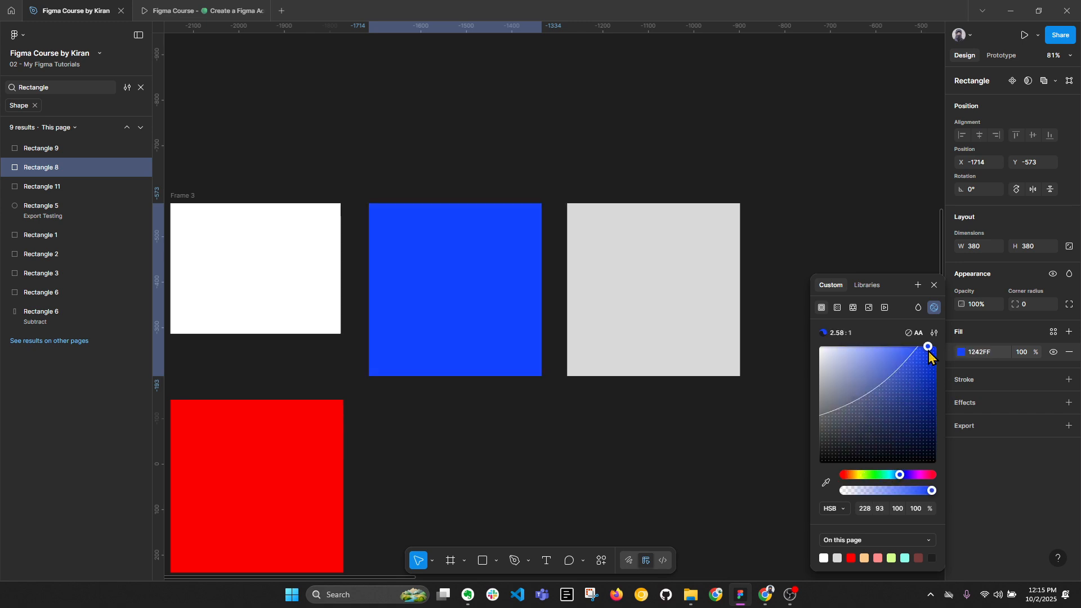
left_click(655, 111)
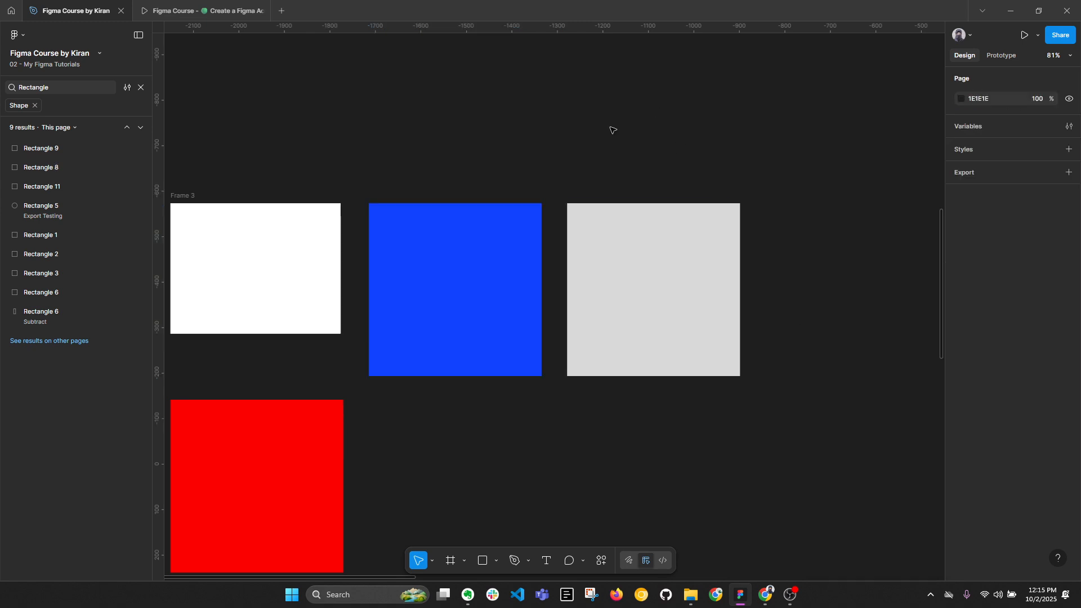
Review the available edit and selection commands, including Select all, without applying any.
left_click(25, 35)
mouse_move(53, 102)
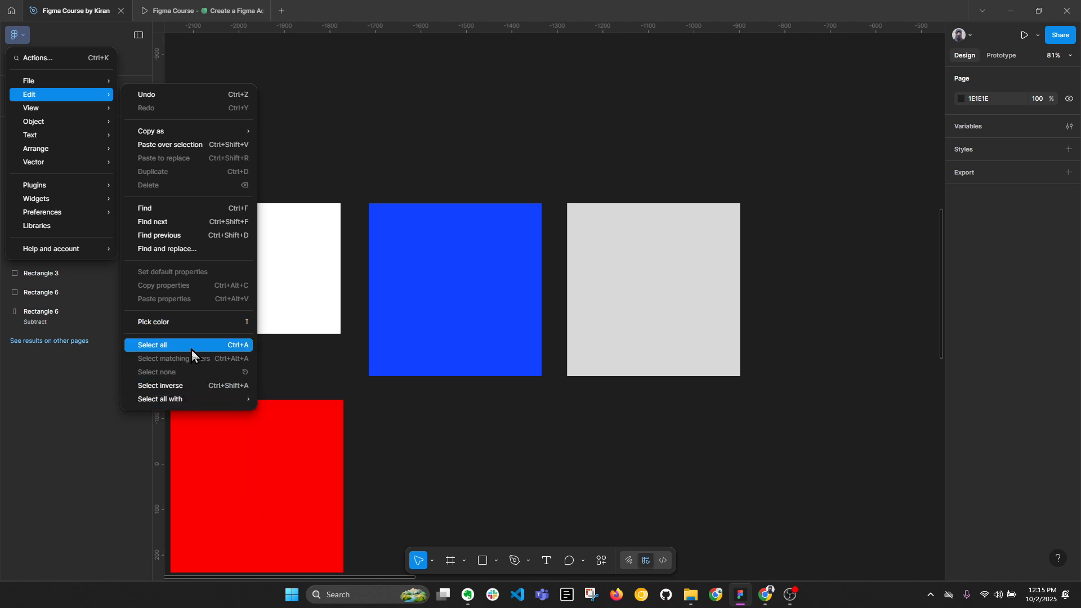
left_click(665, 152)
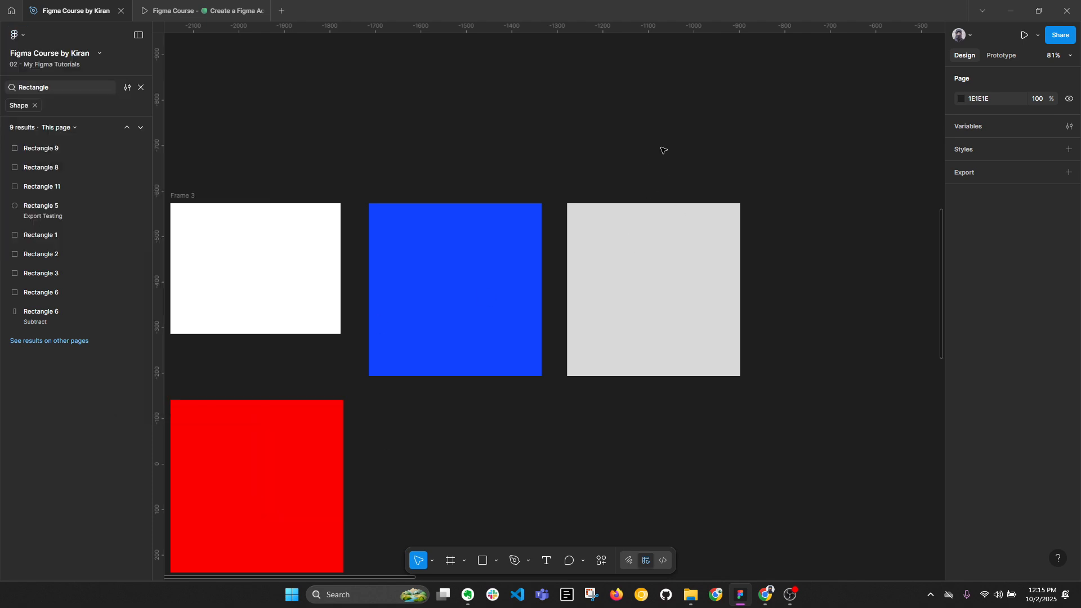
Clear the "Rectangle" search text and close the search to return to the page's layer list.
scroll(664, 169, "down", 10, "ctrl")
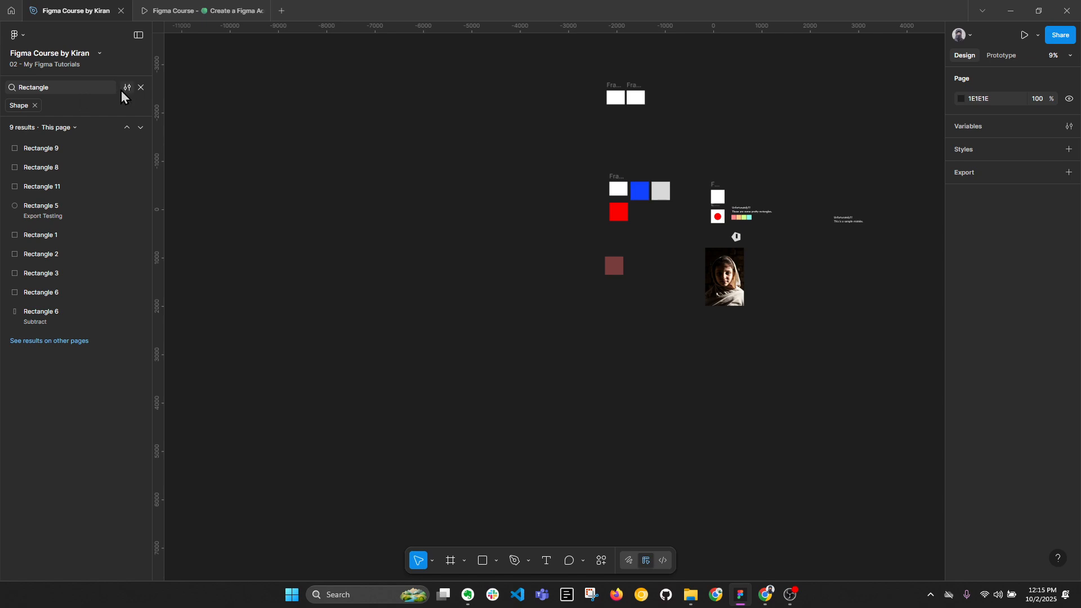
left_click(84, 88)
key("BackSpace")
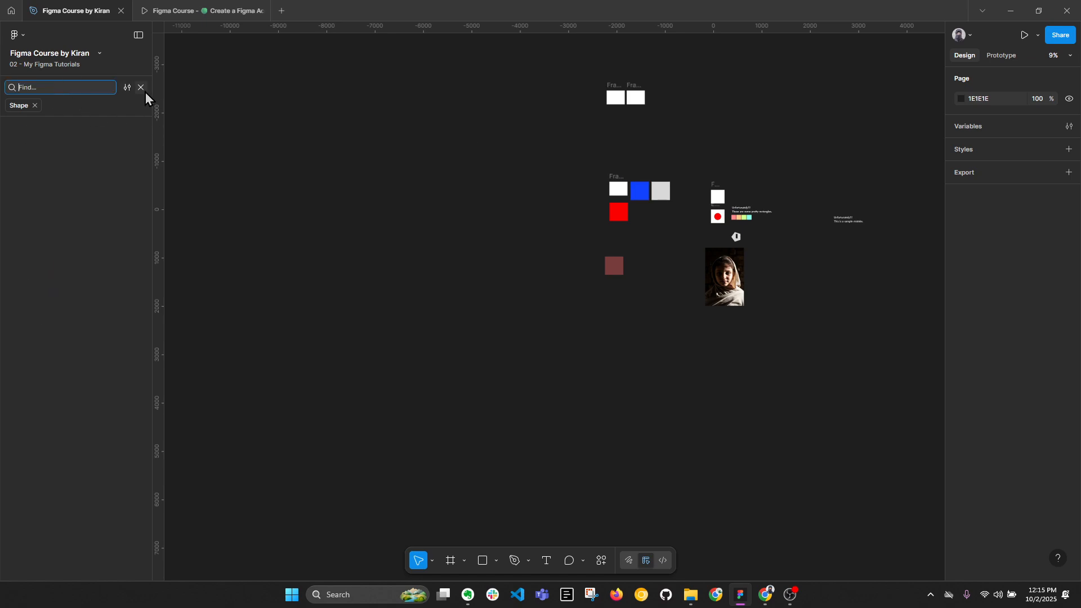
left_click(141, 88)
scroll(326, 186, "down", 2, "ctrl")
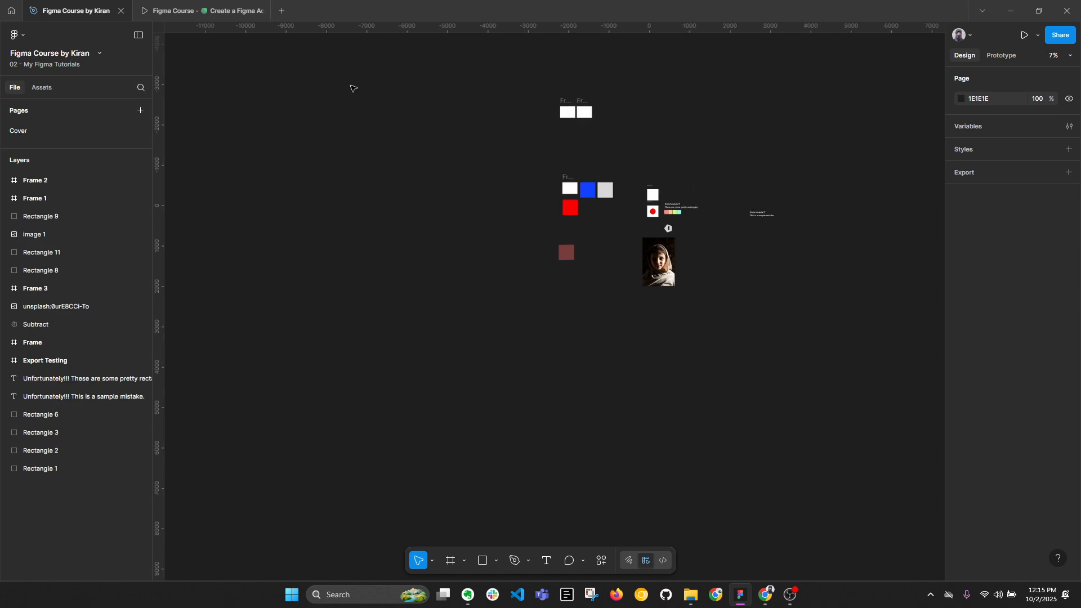
Select every object on the canvas with a marquee, repeat it with Select all, and deselect everything each time.
left_click_drag(344, 67, 936, 500)
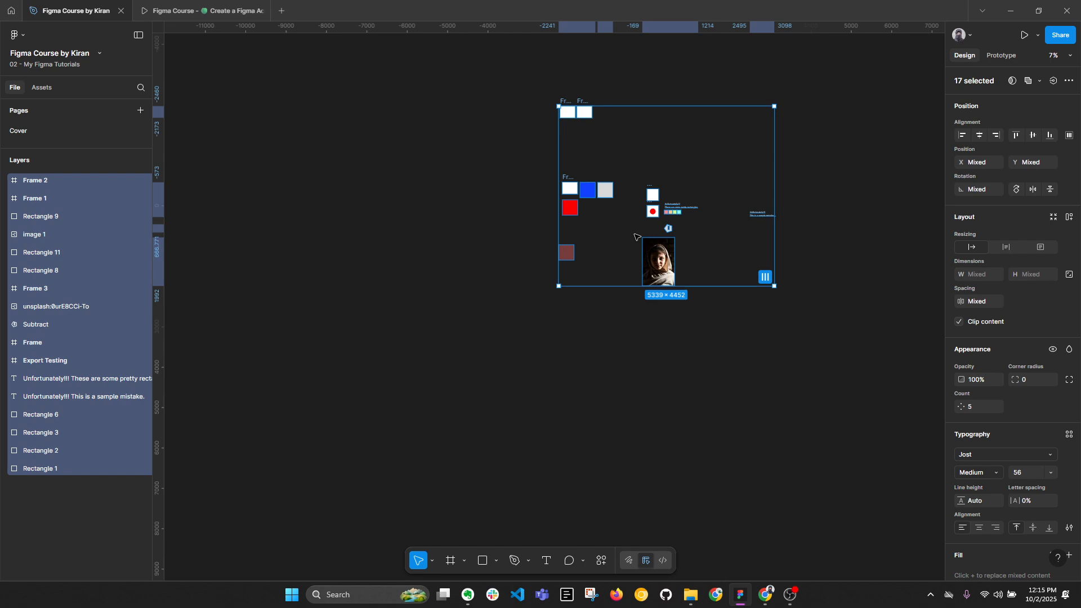
scroll(724, 311, "up", 3, "ctrl")
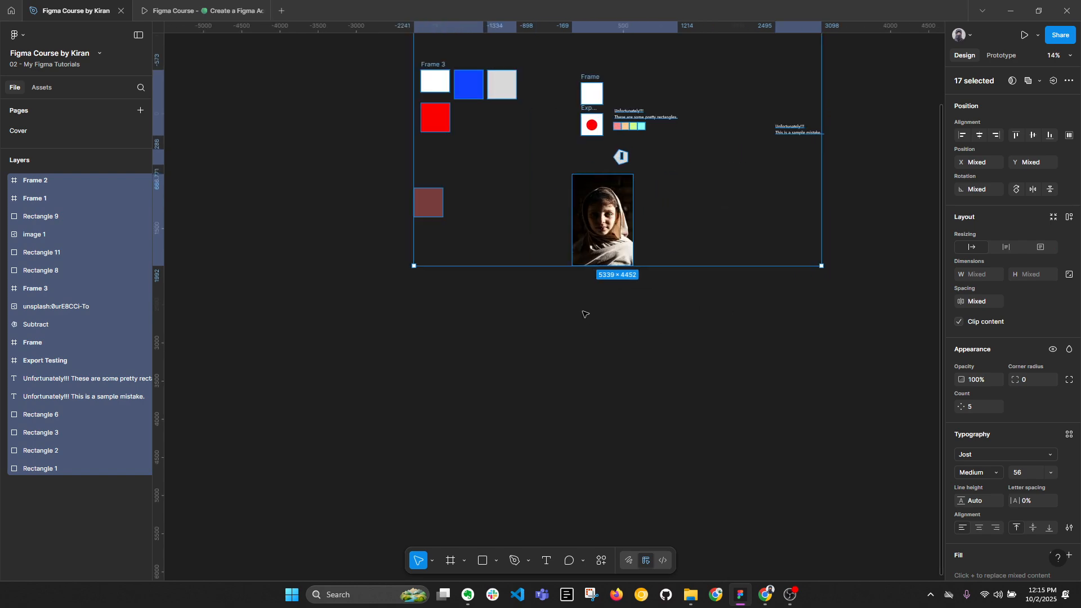
left_click_drag(585, 314, 565, 468)
left_click(865, 403)
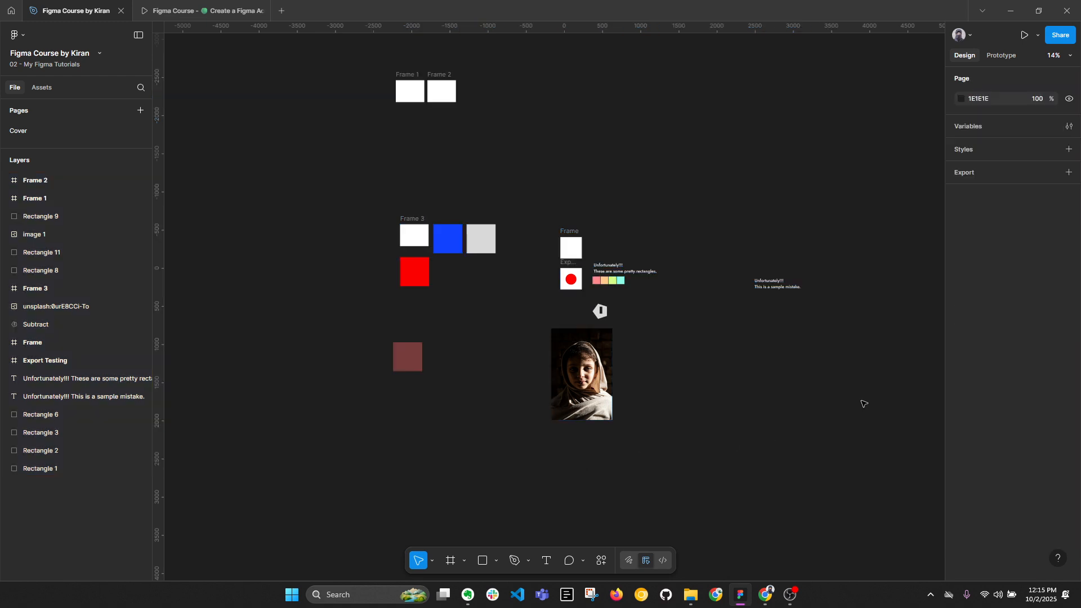
key("ctrl+a")
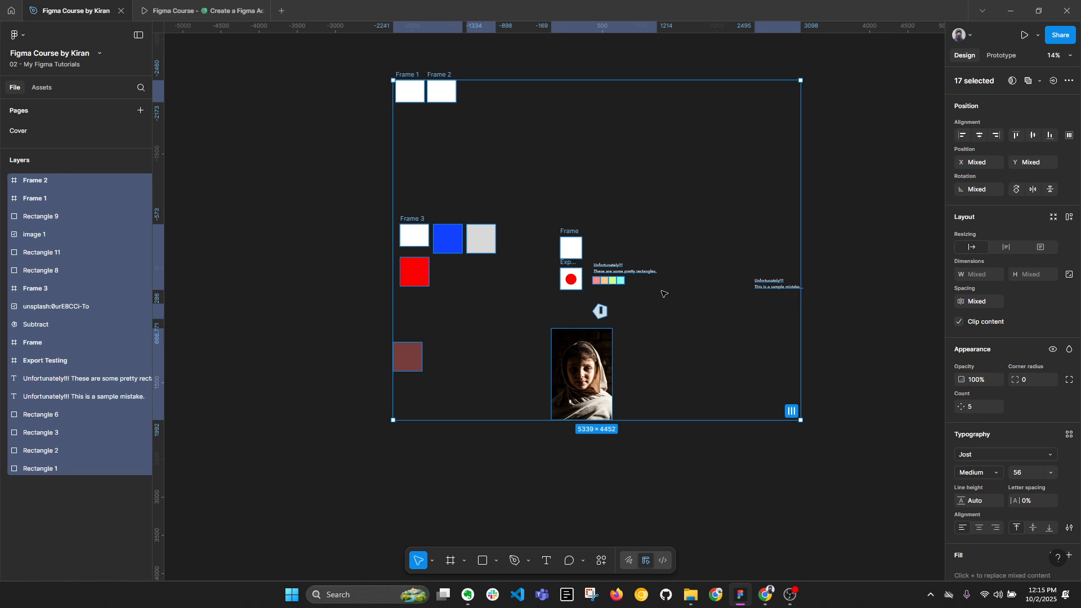
left_click(225, 169)
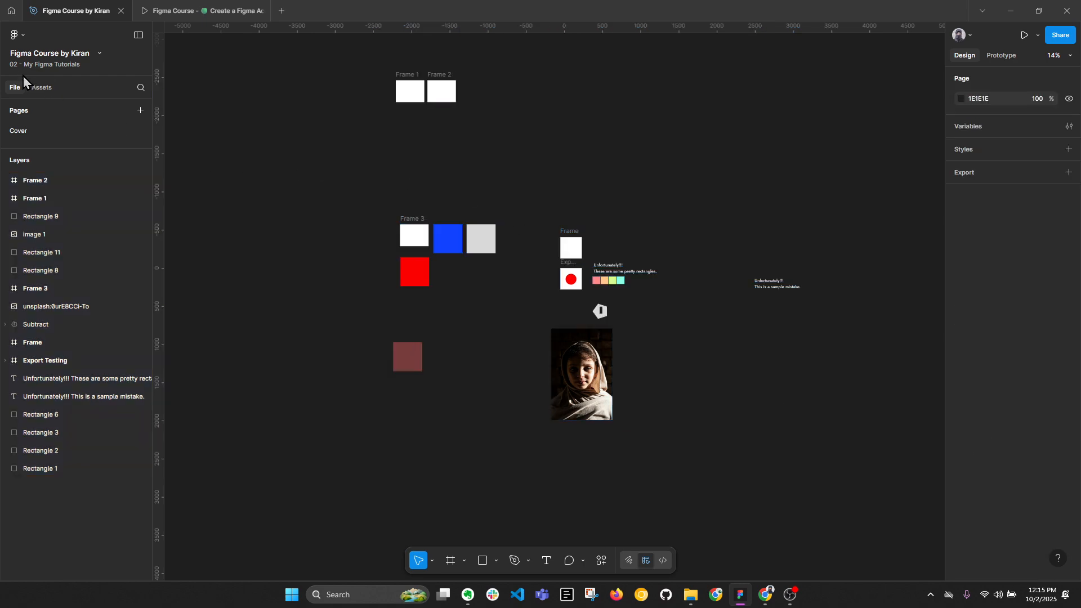
Hide the canvas rulers and show them again.
left_click(17, 35)
mouse_move(42, 99)
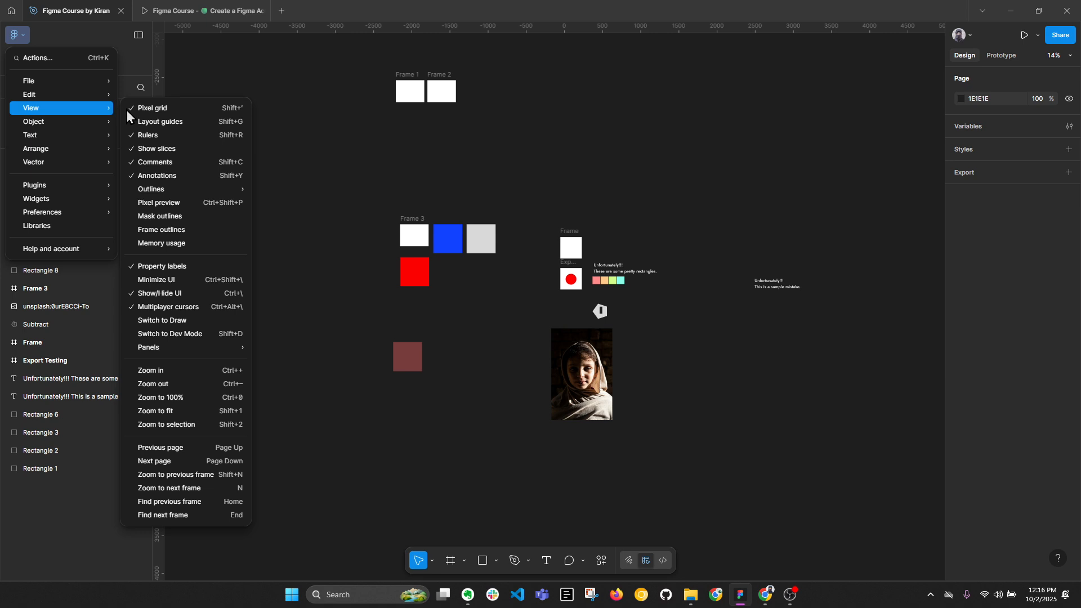
left_click(144, 136)
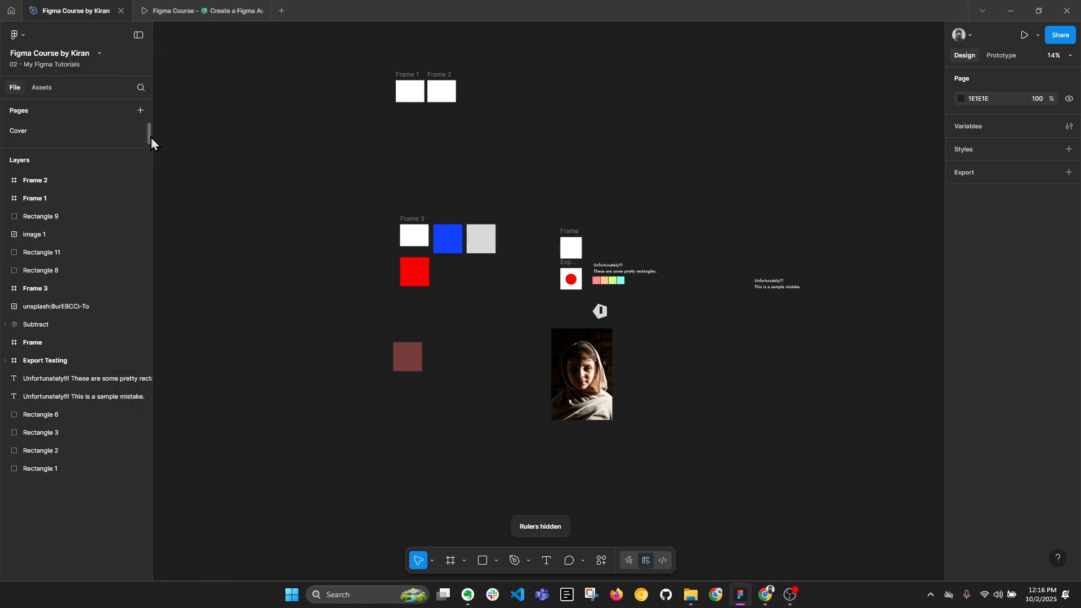
key("shift+r")
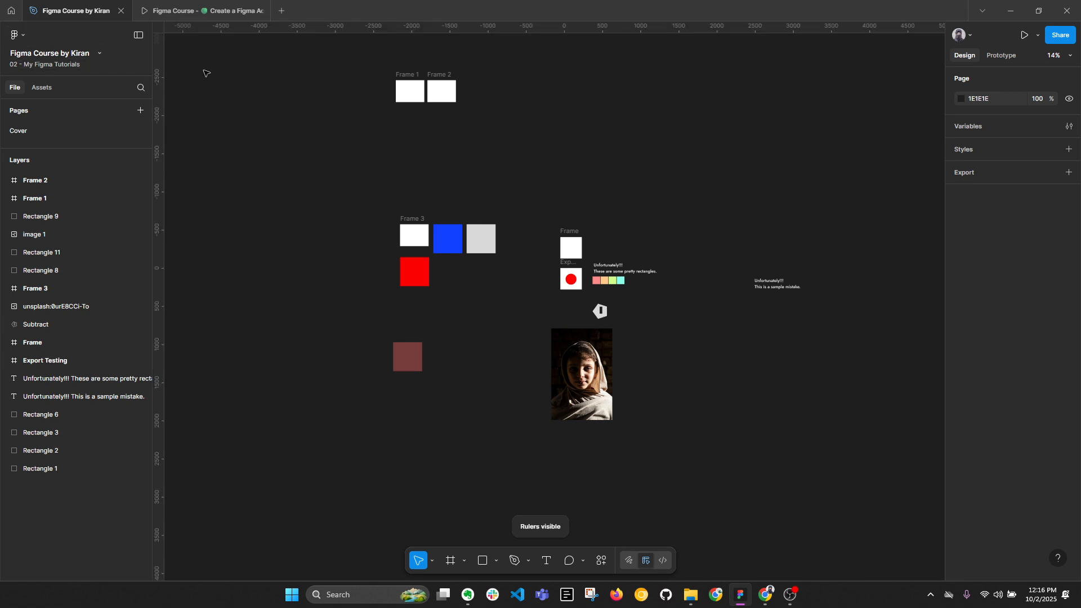
Review the view options and hide the pixel grid on a closely magnified empty canvas area.
left_click(24, 34)
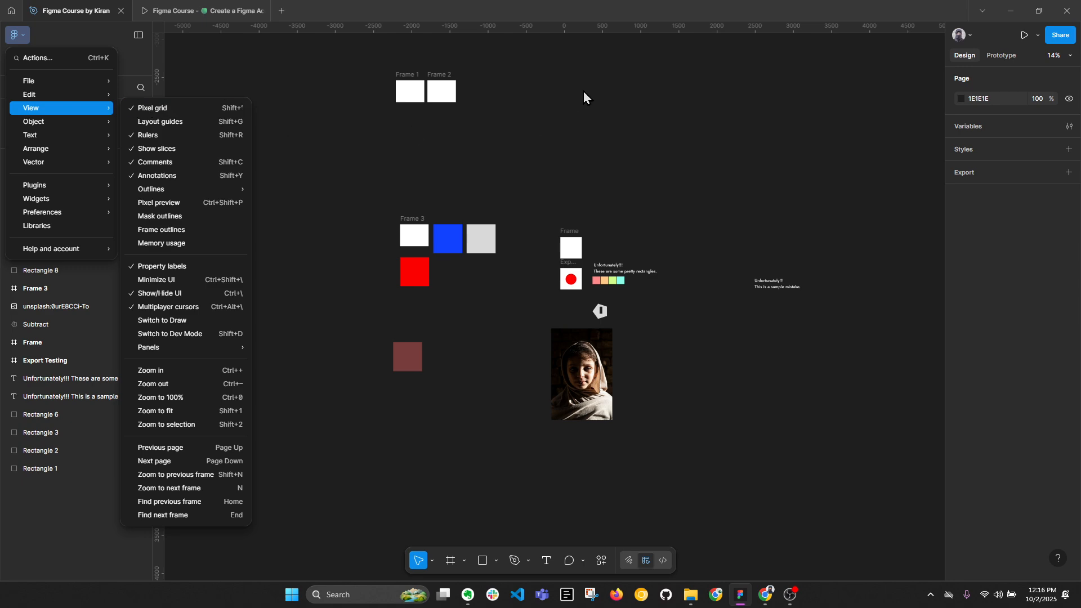
left_click(522, 108)
scroll(521, 109, "up", 15)
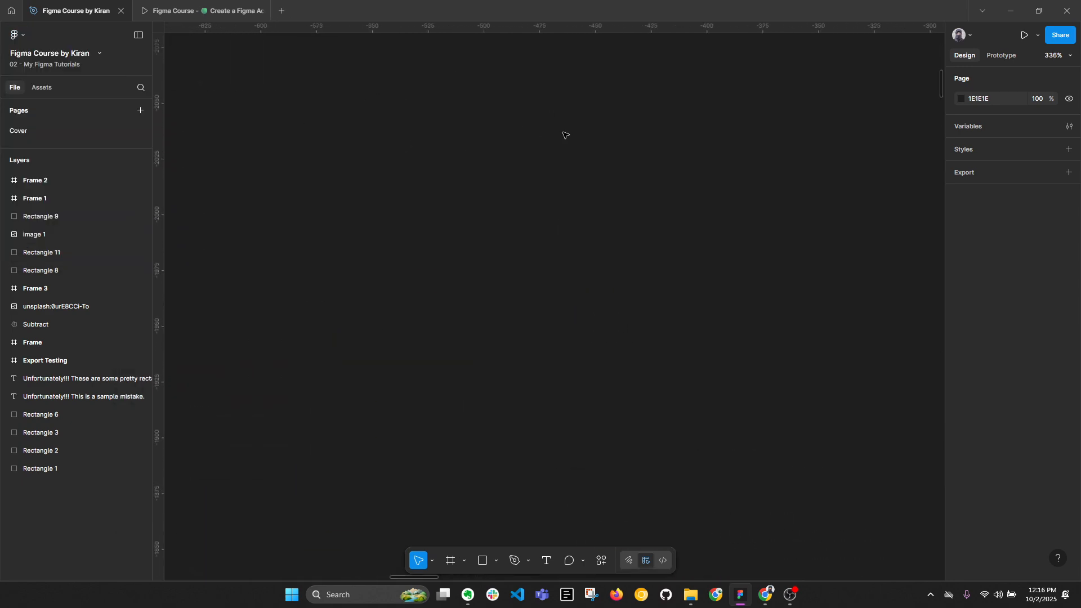
scroll(565, 135, "up", 20)
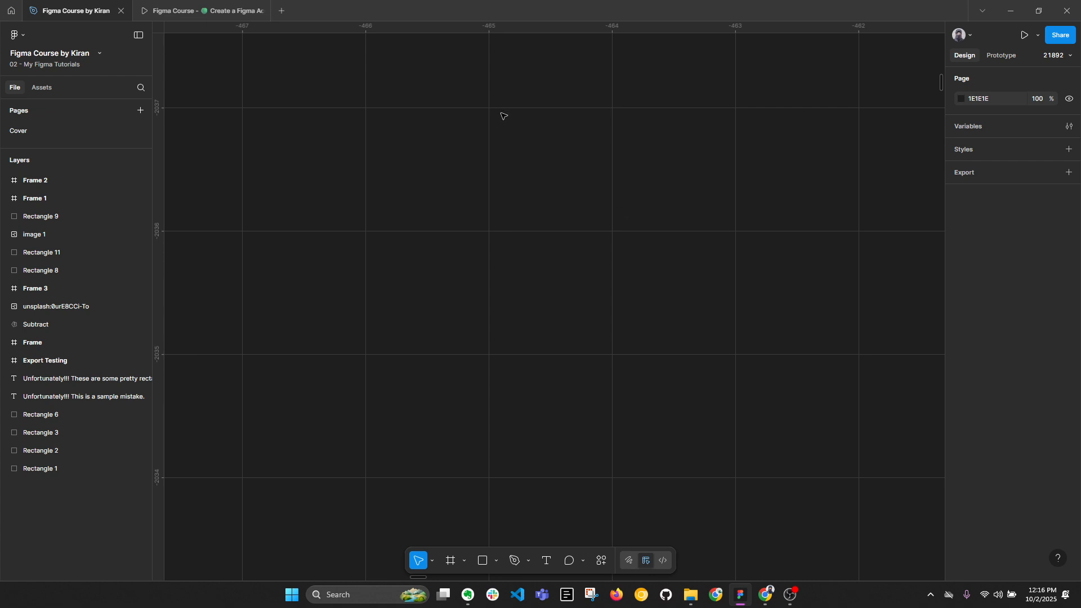
left_click(21, 32)
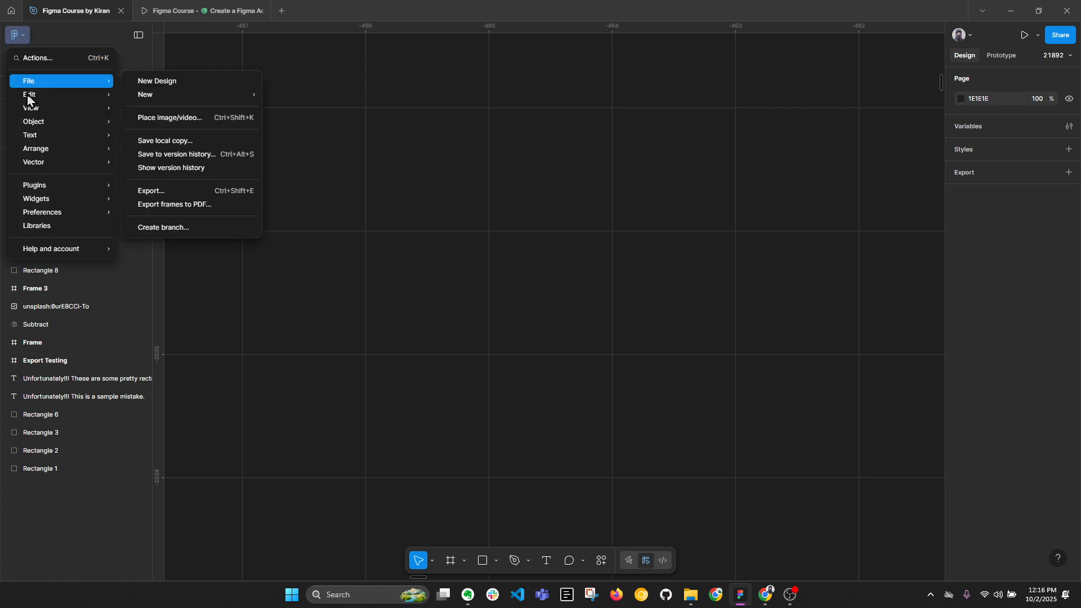
mouse_move(31, 108)
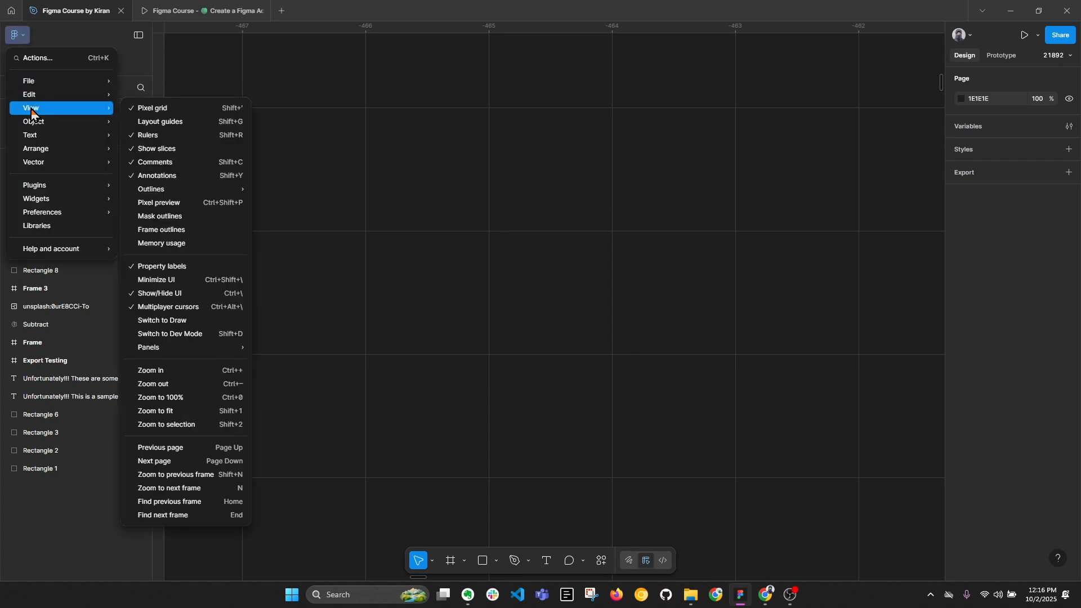
left_click(156, 112)
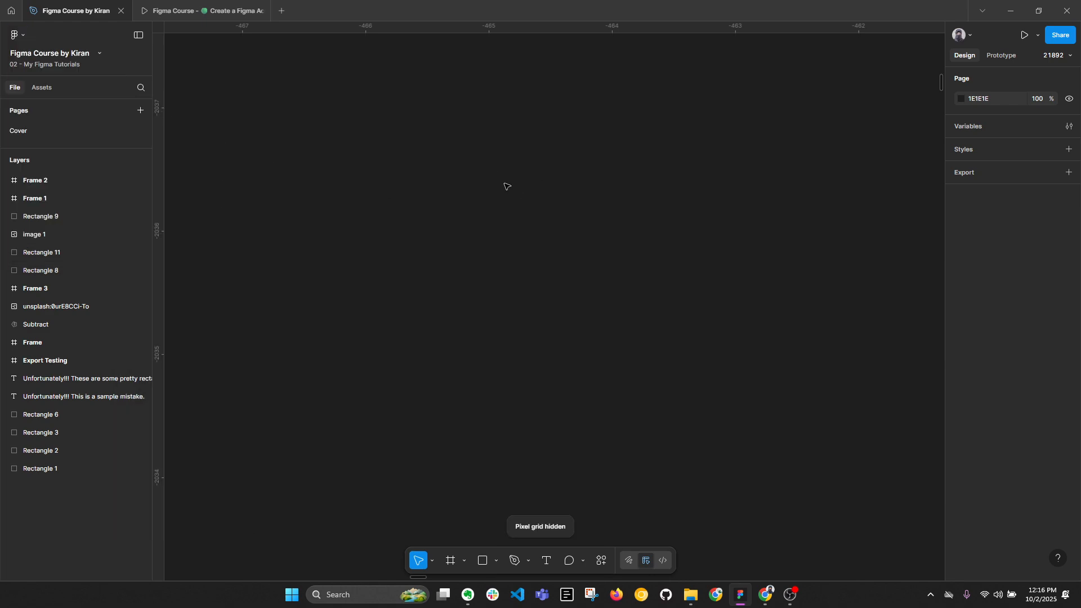
Turn the pixel grid back on and leave no objects selected.
key("ctrl+a")
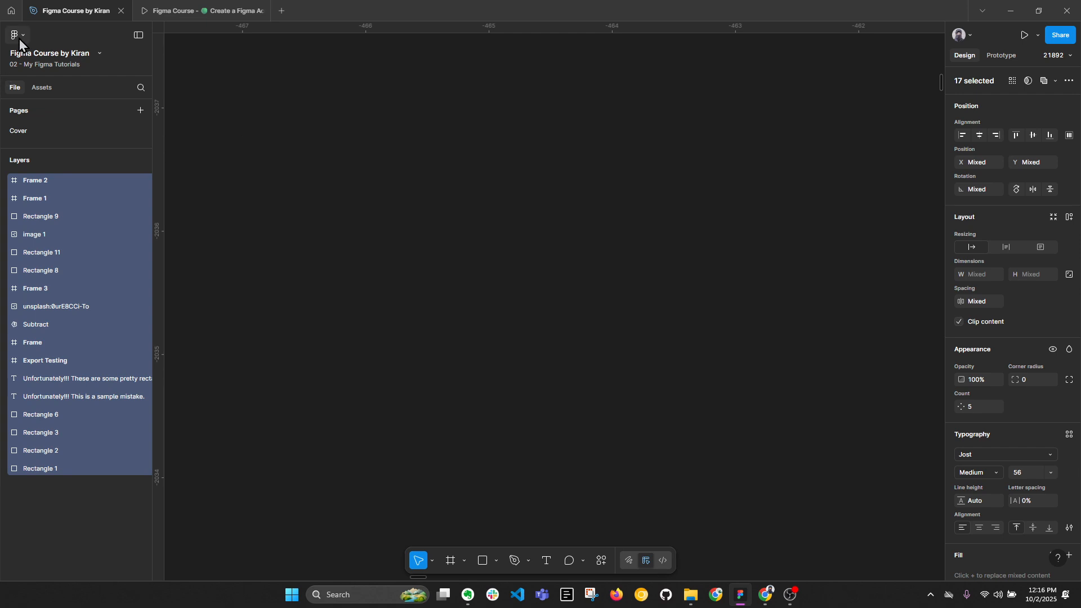
left_click(17, 36)
mouse_move(51, 108)
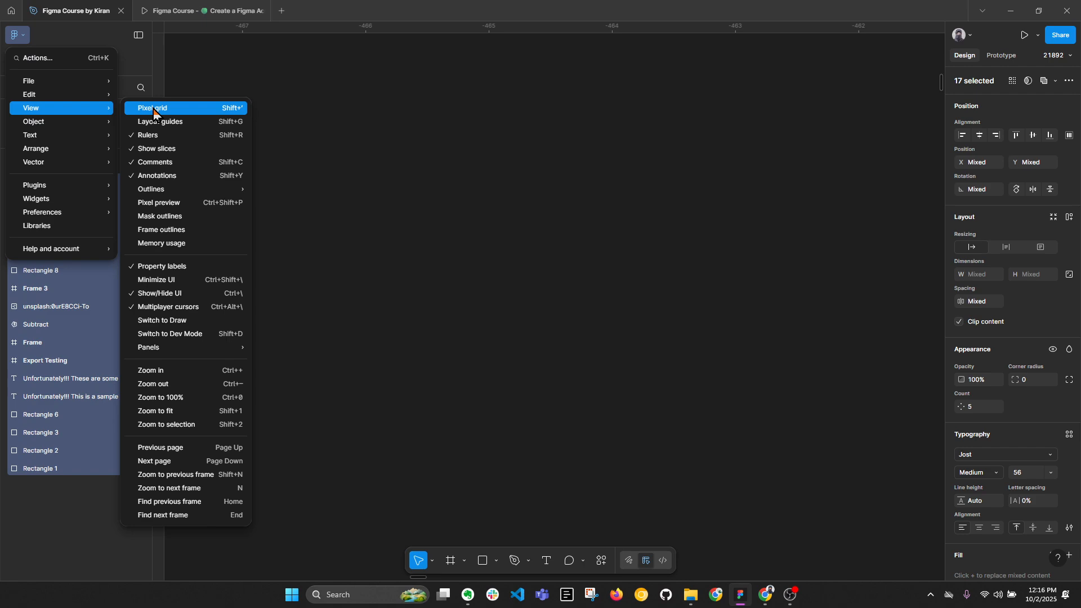
left_click(153, 112)
left_click(437, 172)
scroll(437, 186, "down", 10)
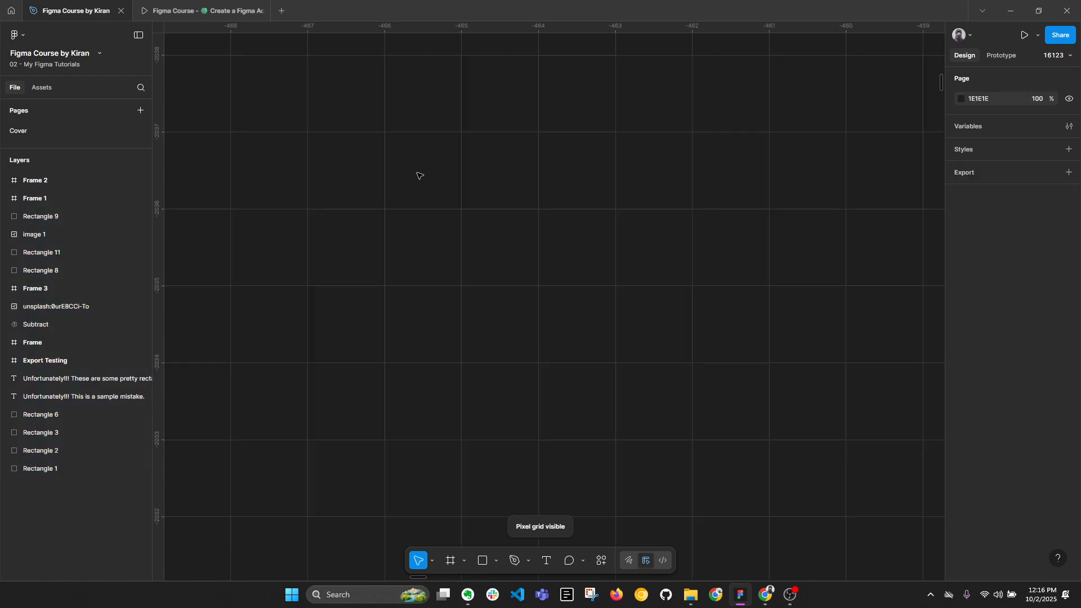
scroll(445, 204, "down", 10)
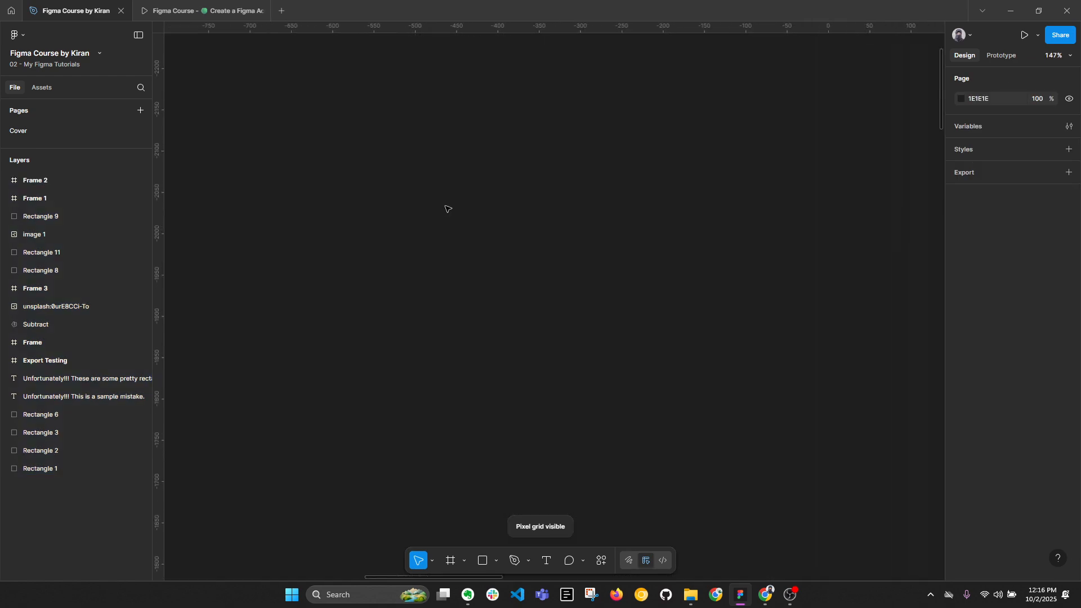
Review the outline view options and apply Show outlines to the canvas.
left_click(16, 35)
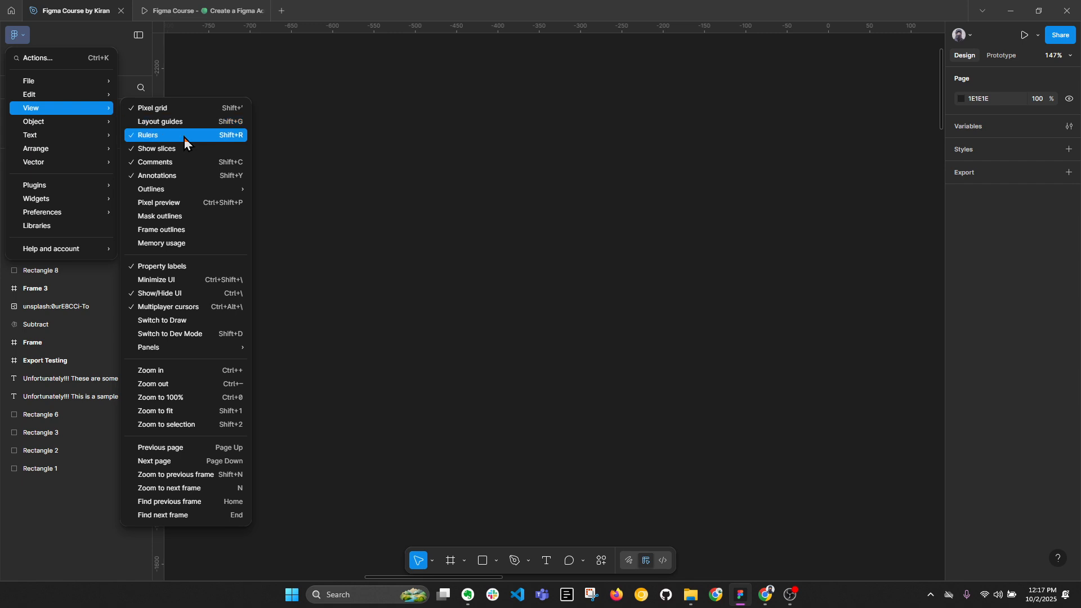
mouse_move(191, 196)
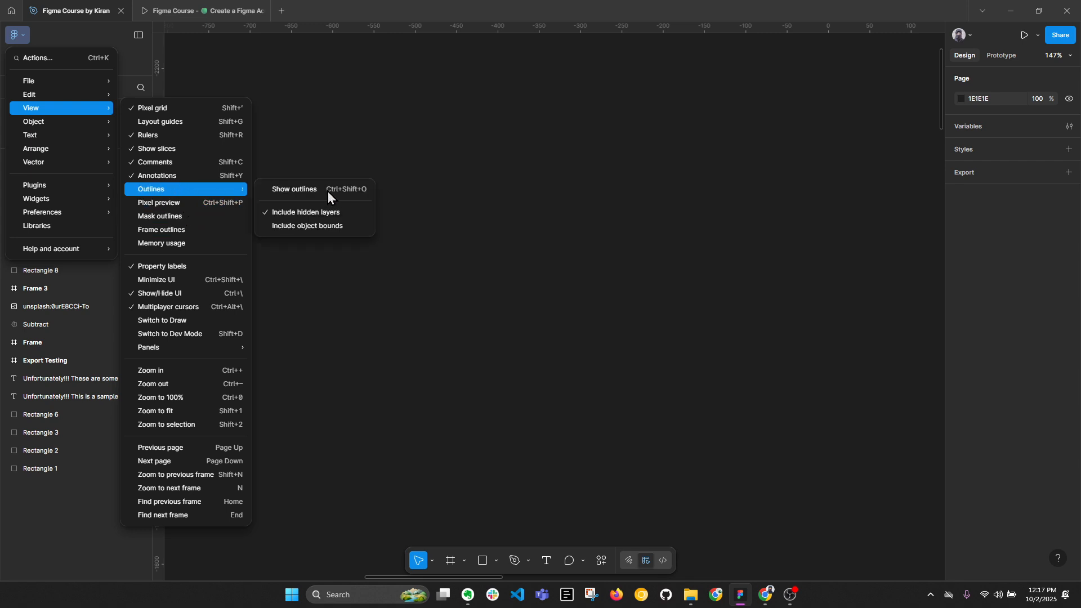
left_click(367, 191)
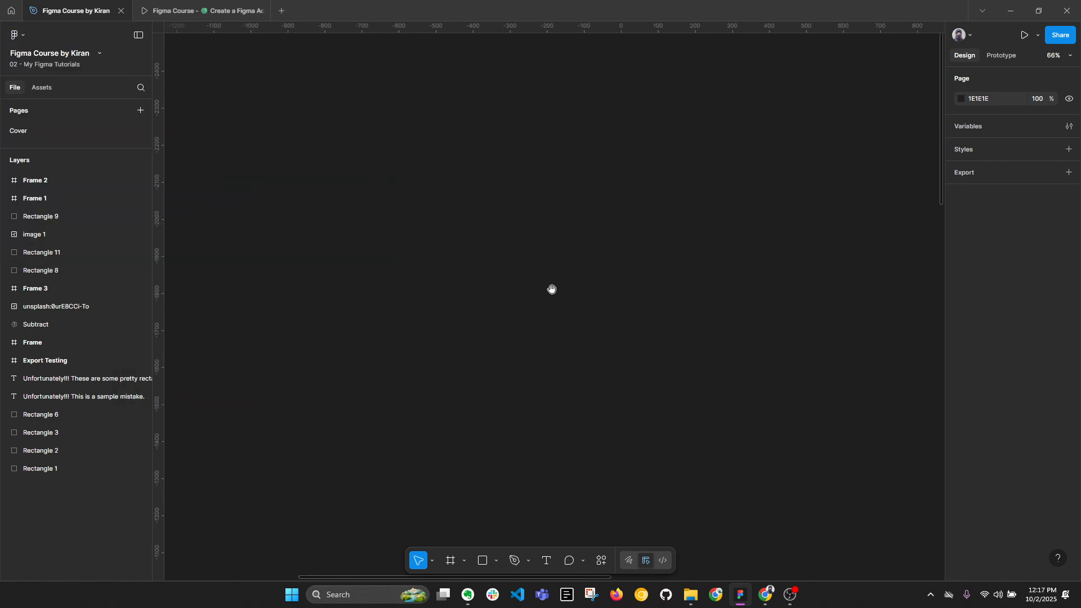
Enlarge the turquoise rectangle in the row of coloured squares to about 435 × 274.
scroll(551, 287, "down", 10)
scroll(561, 264, "up", 10)
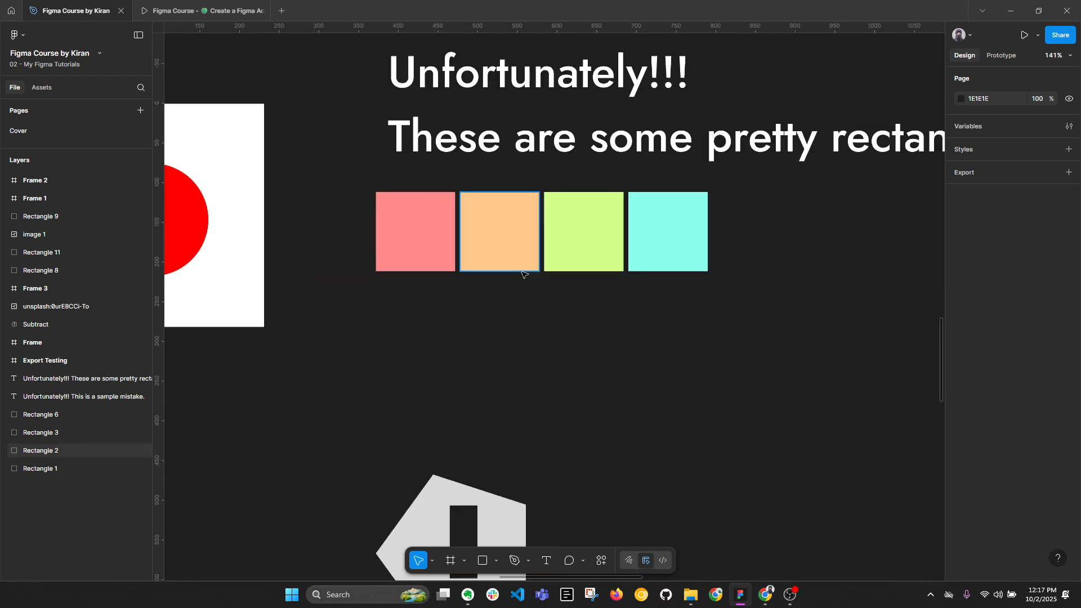
left_click(639, 243)
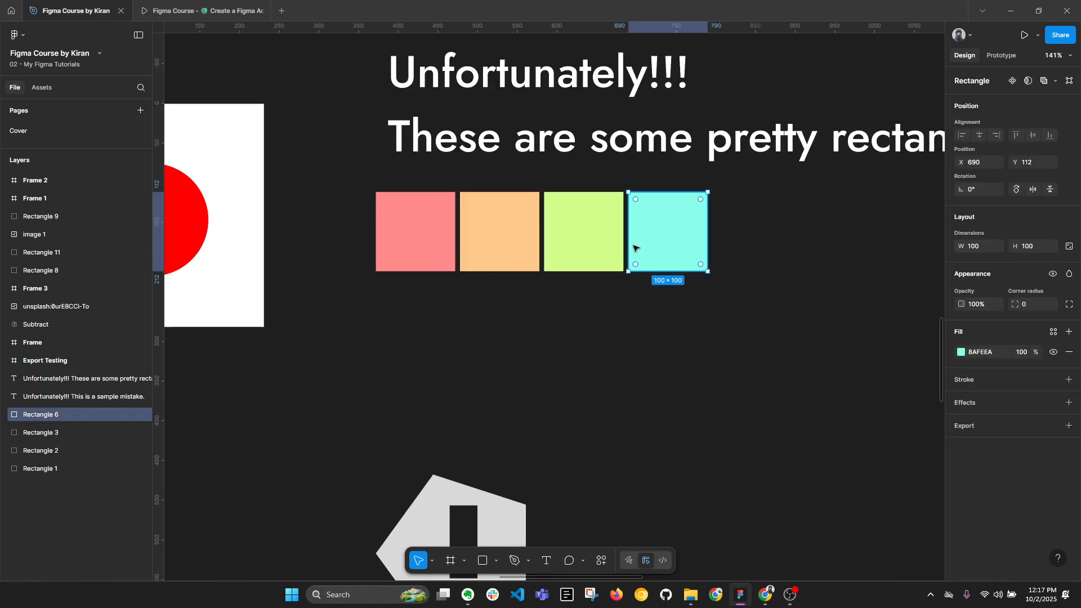
left_click_drag(629, 241, 361, 241)
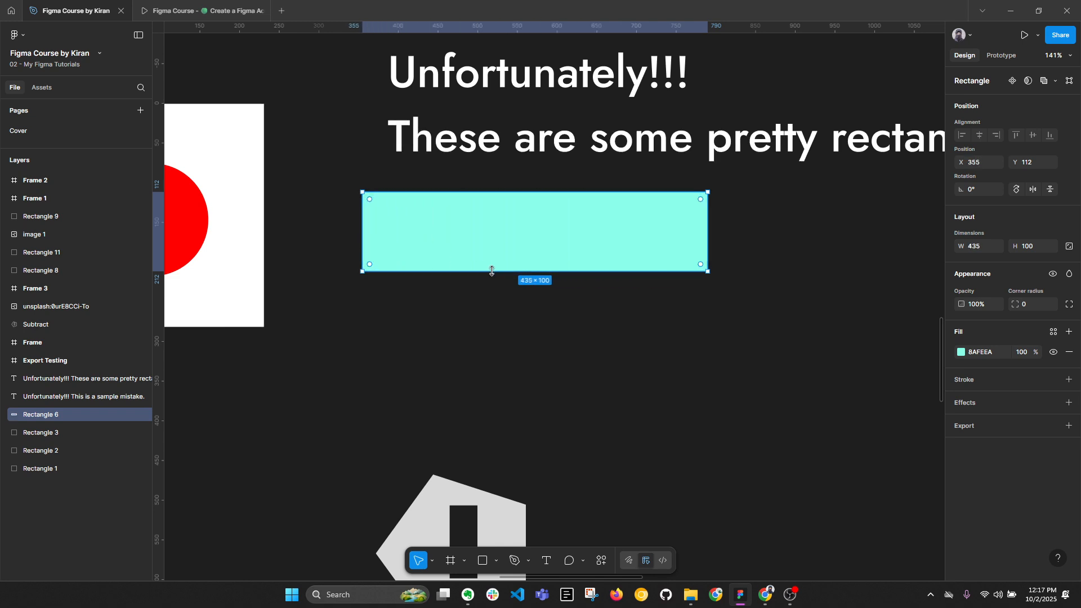
left_click_drag(492, 272, 491, 380)
left_click_drag(499, 182, 499, 163)
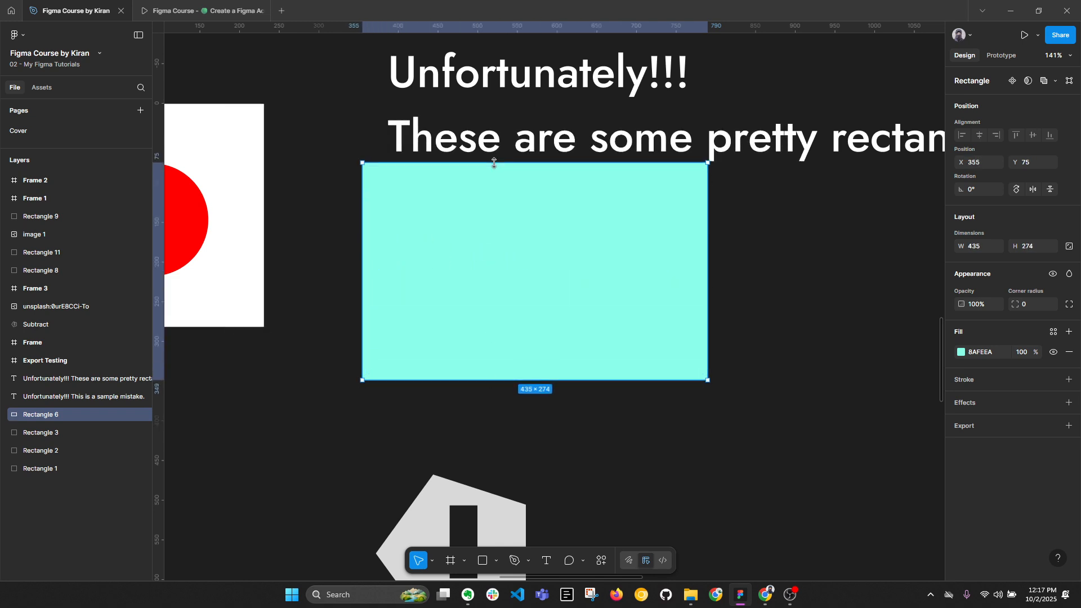
Stack the orange and green squares so they overlap the red one, and cover all three with the large turquoise rectangle.
left_click_drag(487, 215, 607, 375)
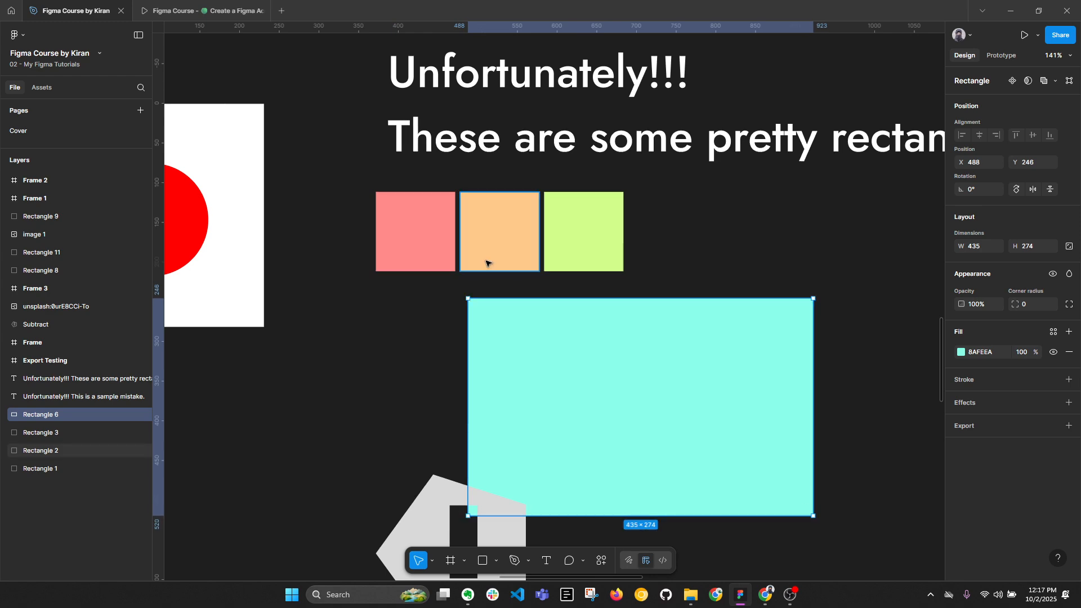
left_click_drag(493, 244, 429, 259)
left_click_drag(580, 260, 456, 289)
left_click_drag(603, 386, 468, 268)
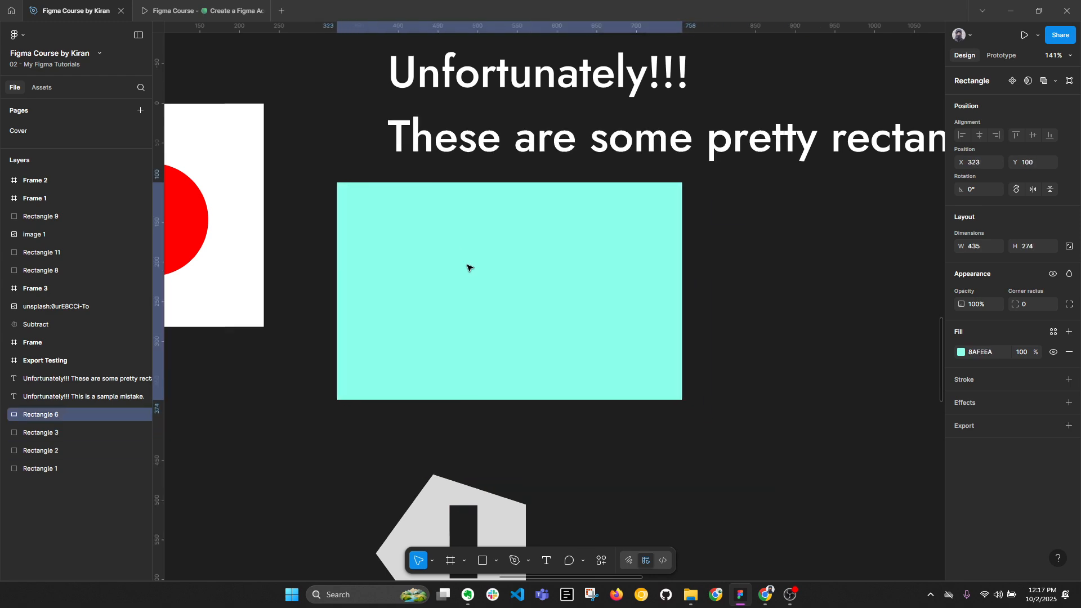
left_click(792, 405)
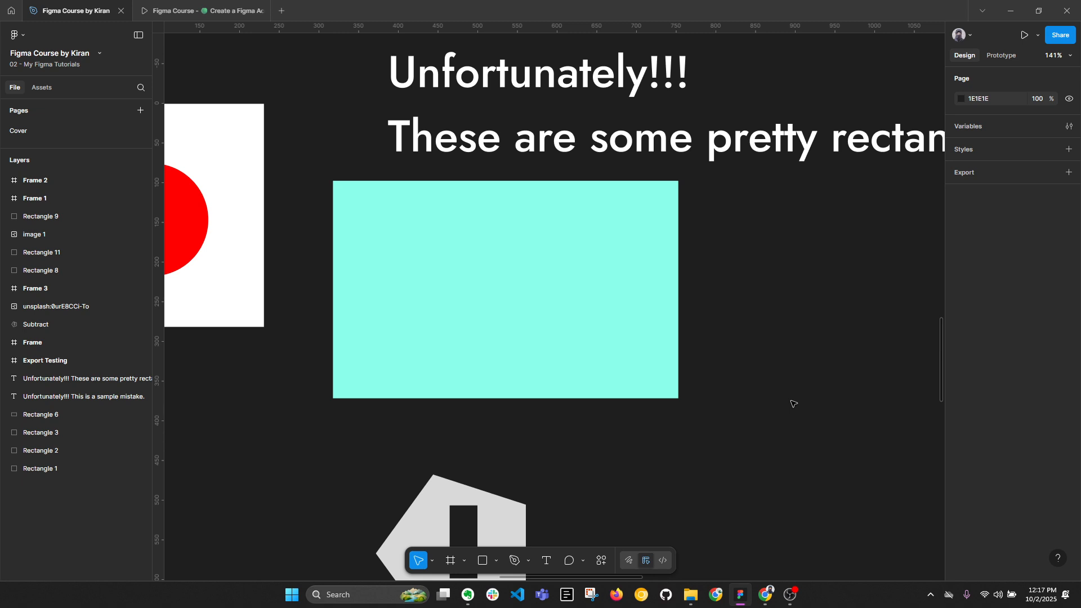
Show outlines to examine the squares hidden behind the turquoise rectangle, and hide the outlines again.
key("ctrl+y")
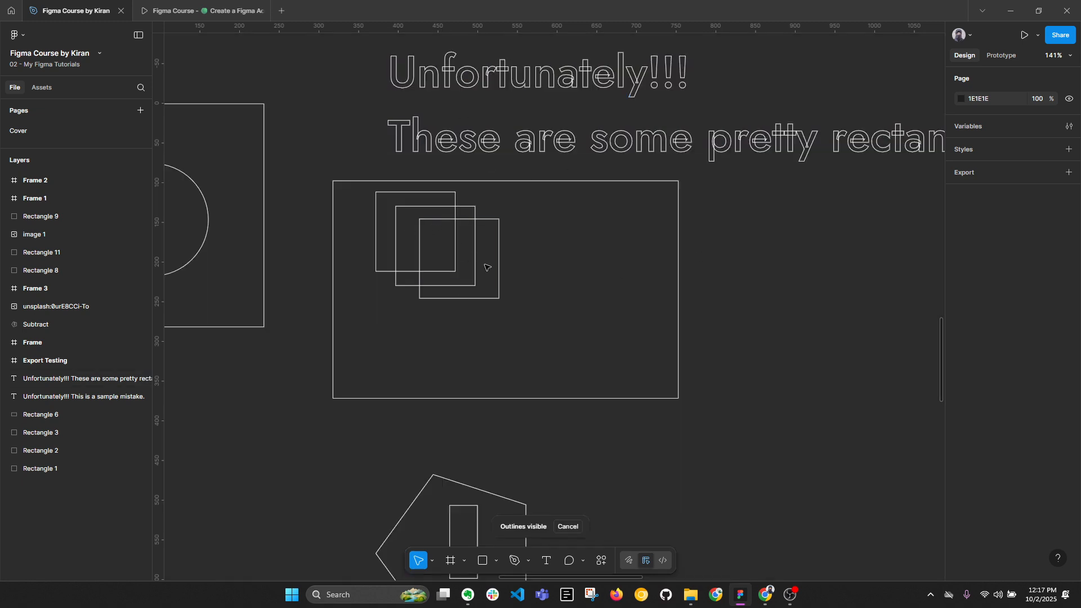
scroll(614, 253, "down", 5)
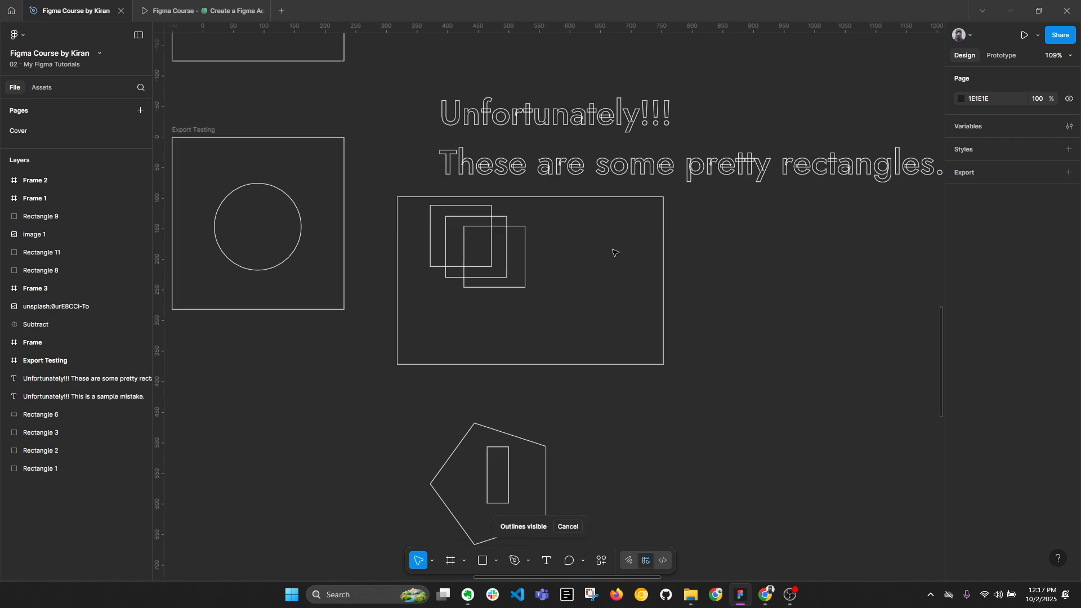
scroll(614, 253, "down", 5)
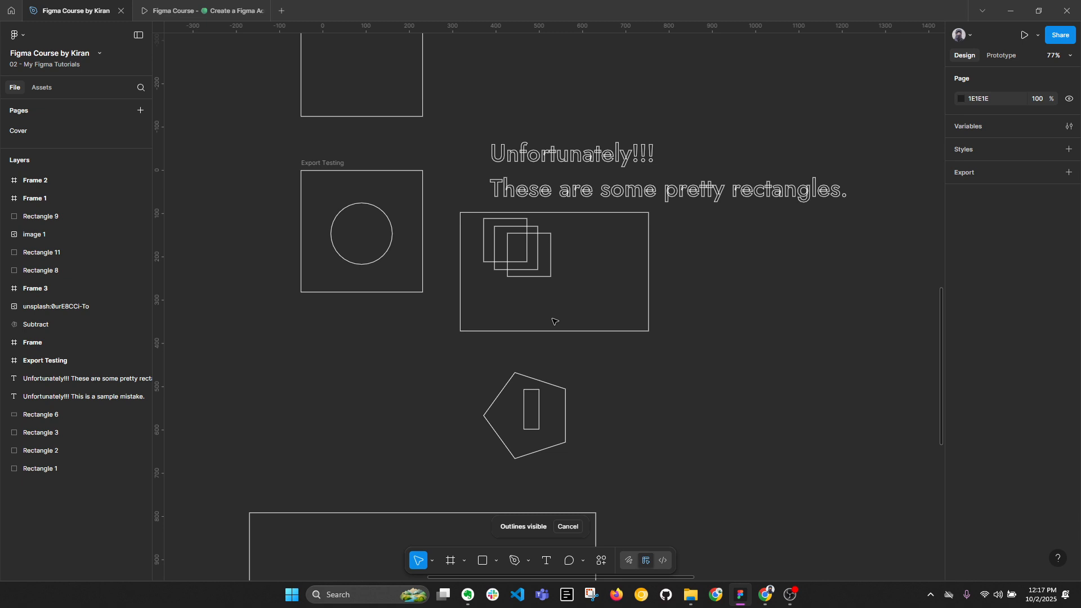
scroll(665, 151, "up", 3)
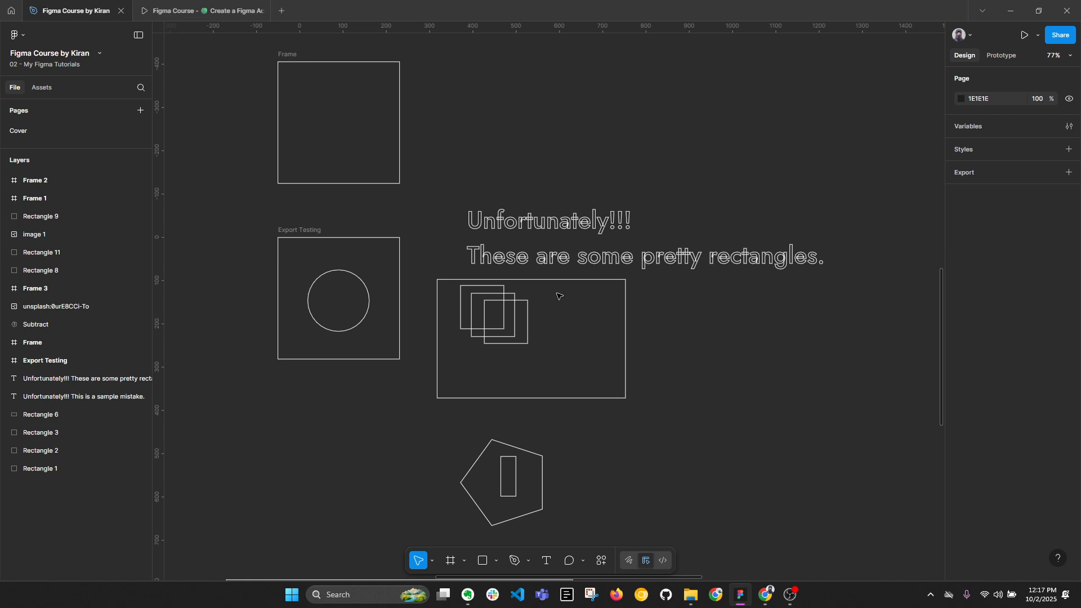
key("ctrl+y")
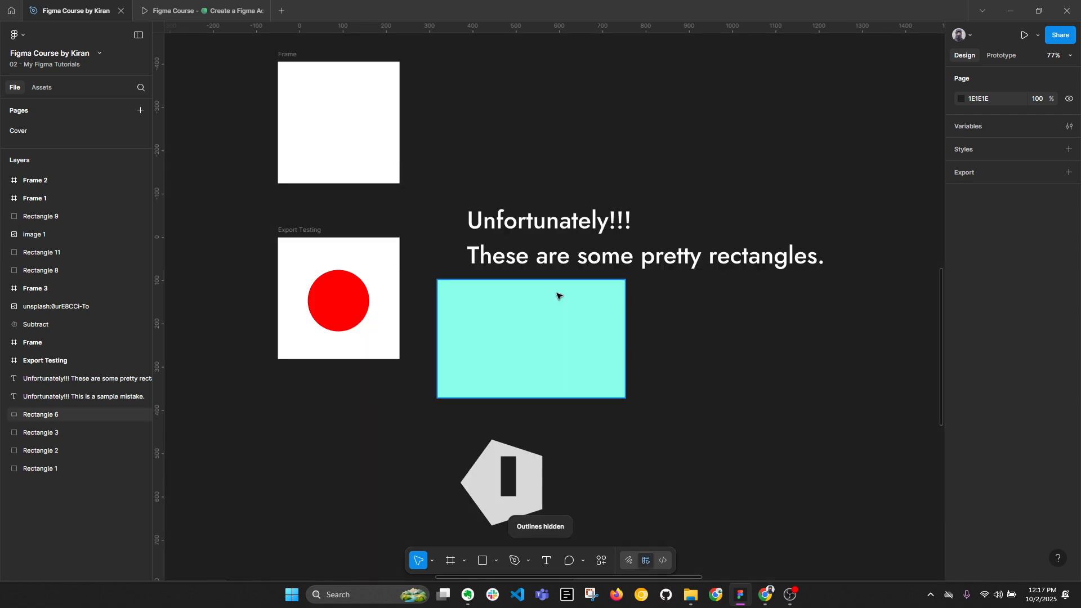
Open the main menu of the design file.
left_click(23, 34)
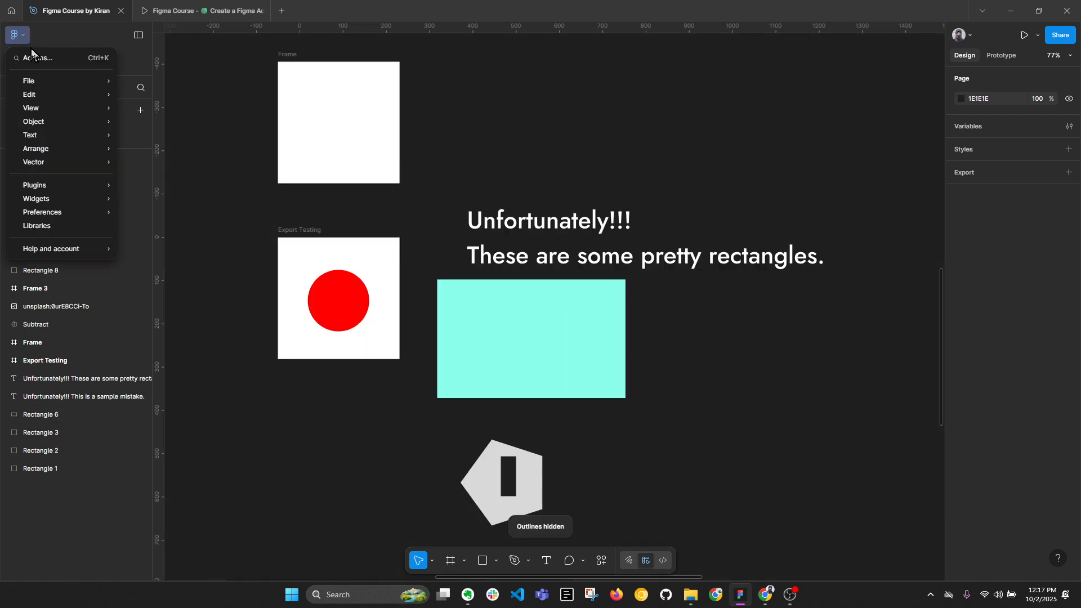
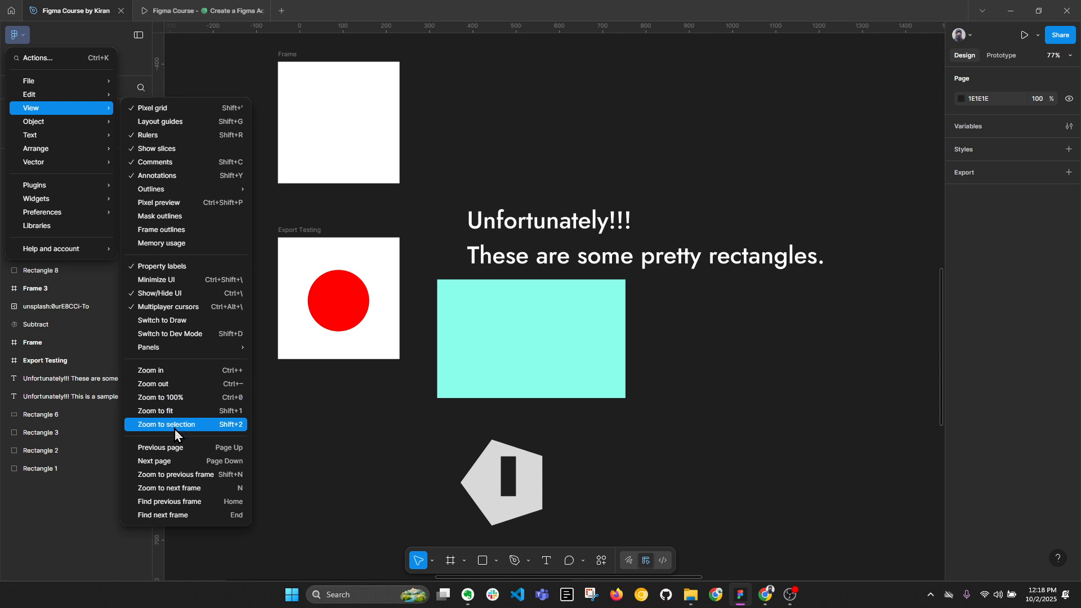
Select the turquoise rectangle and zoom the canvas view to it.
left_click(723, 159)
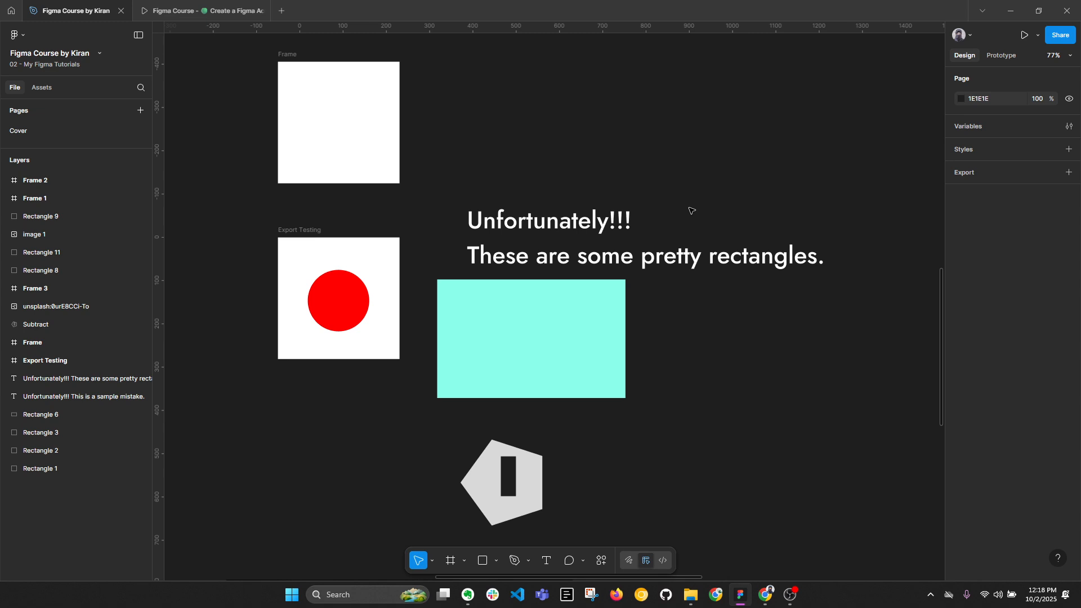
scroll(692, 210, "up", 6)
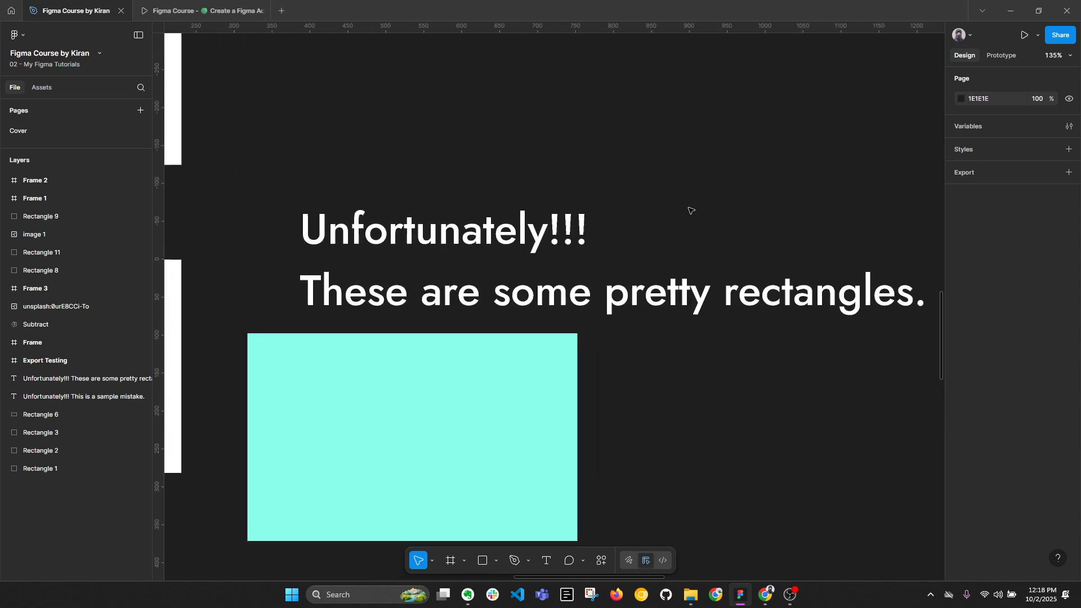
scroll(692, 211, "down", 10)
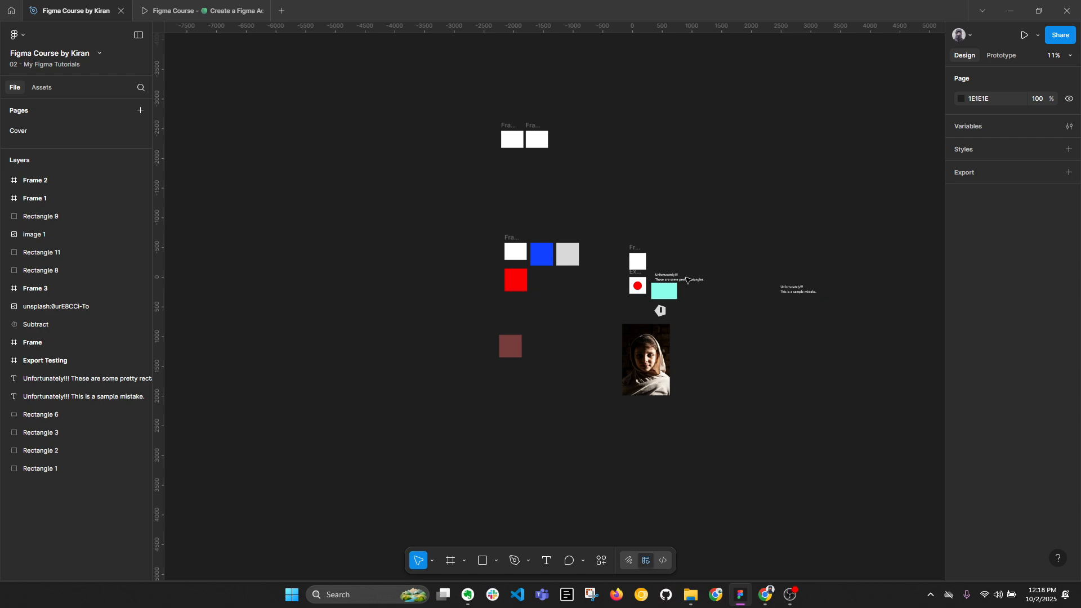
scroll(686, 281, "up", 8)
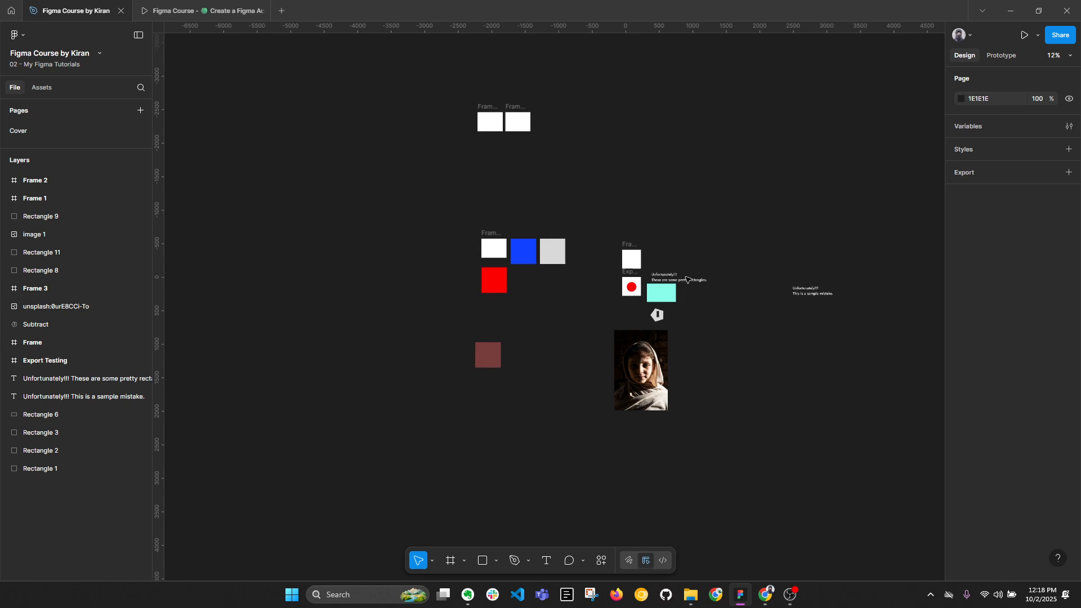
scroll(622, 302, "up", 3)
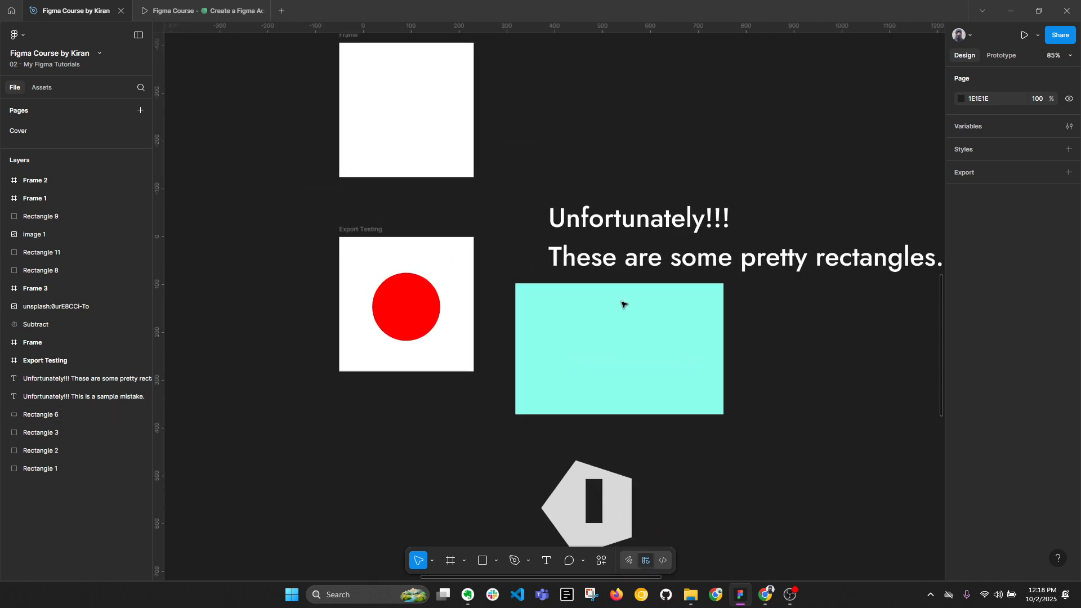
left_click(615, 304)
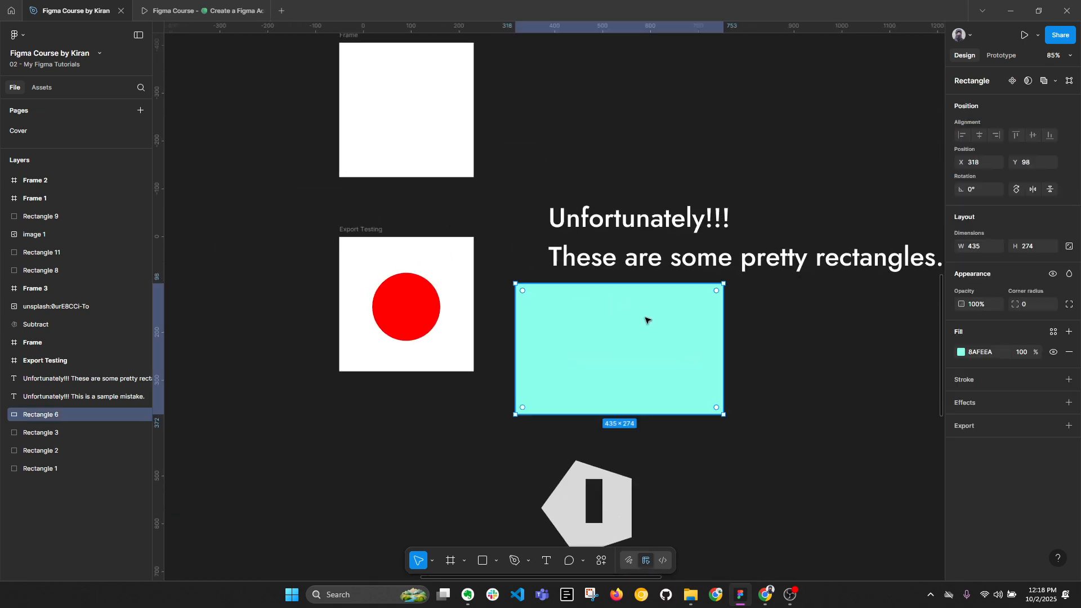
scroll(644, 316, "down", 4)
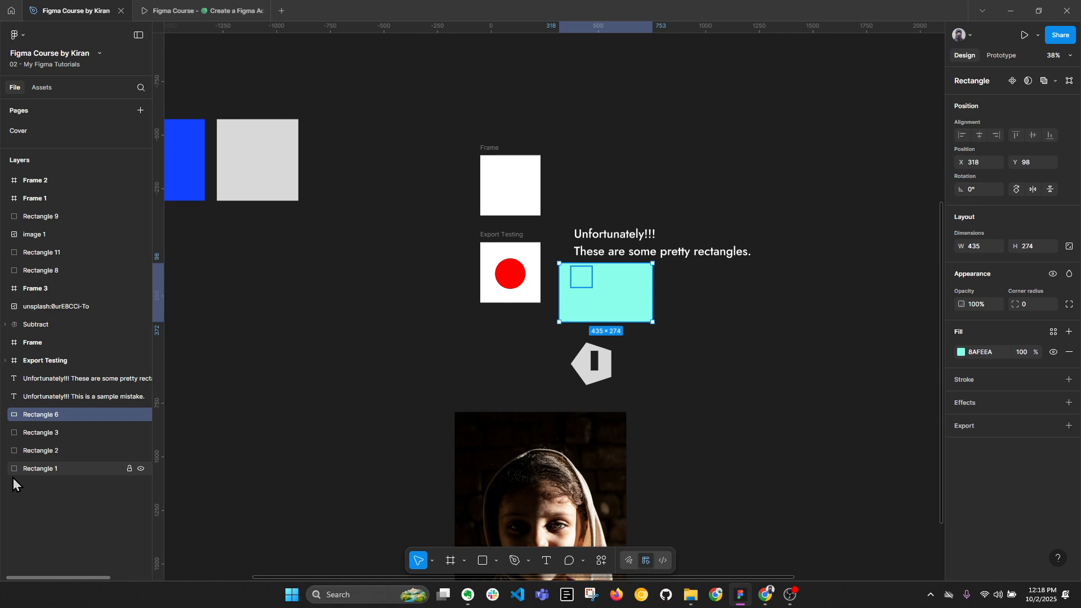
double_click(14, 417)
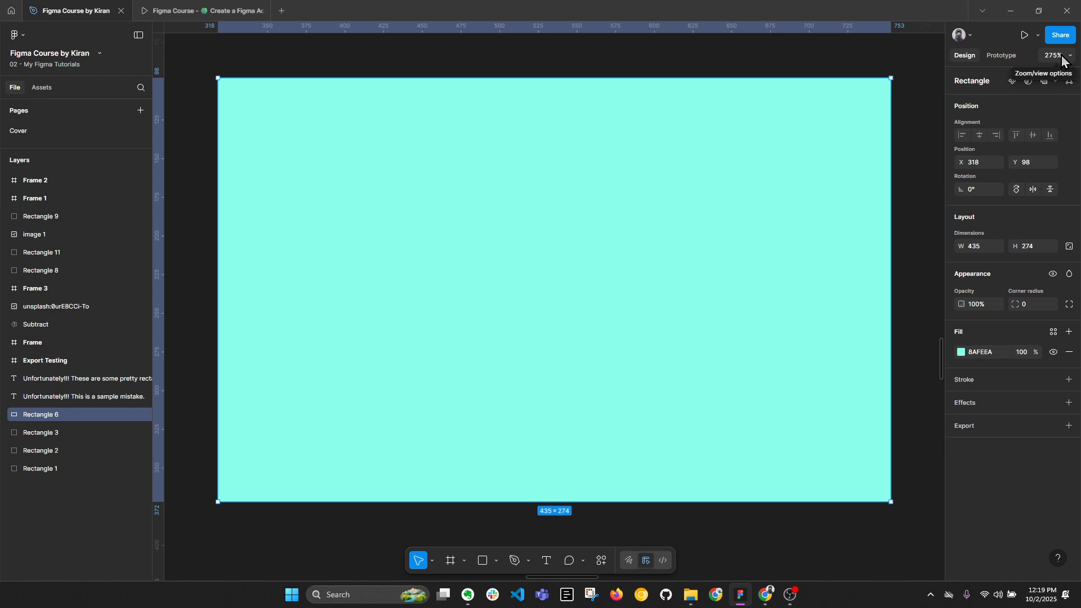
Set the canvas zoom to 100%, and zoom to fit all objects on the page.
left_click(1042, 54)
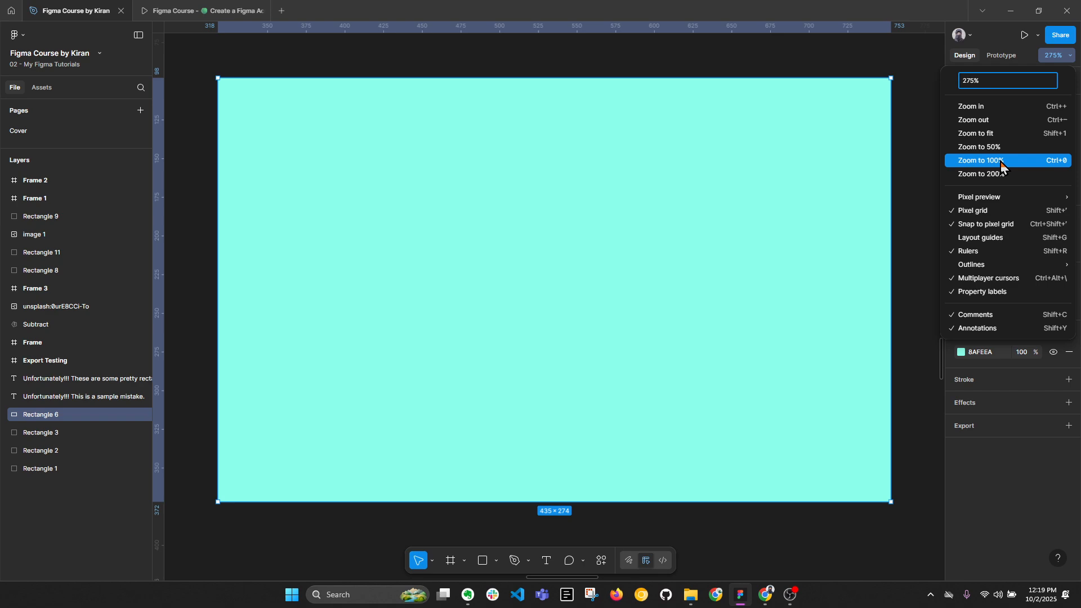
left_click(928, 173)
key("shift+0")
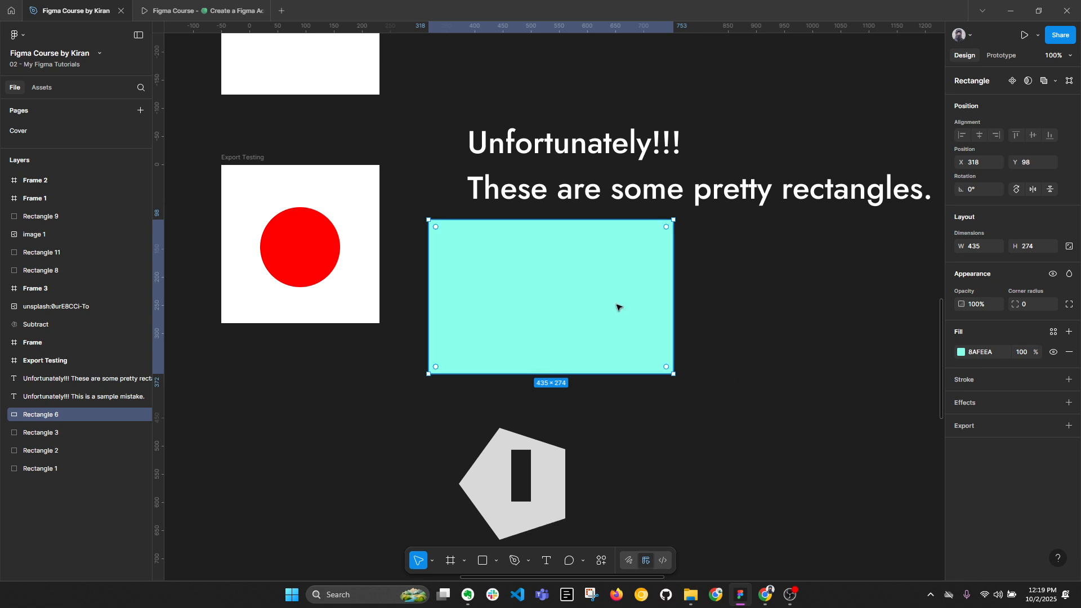
left_click(27, 35)
mouse_move(56, 107)
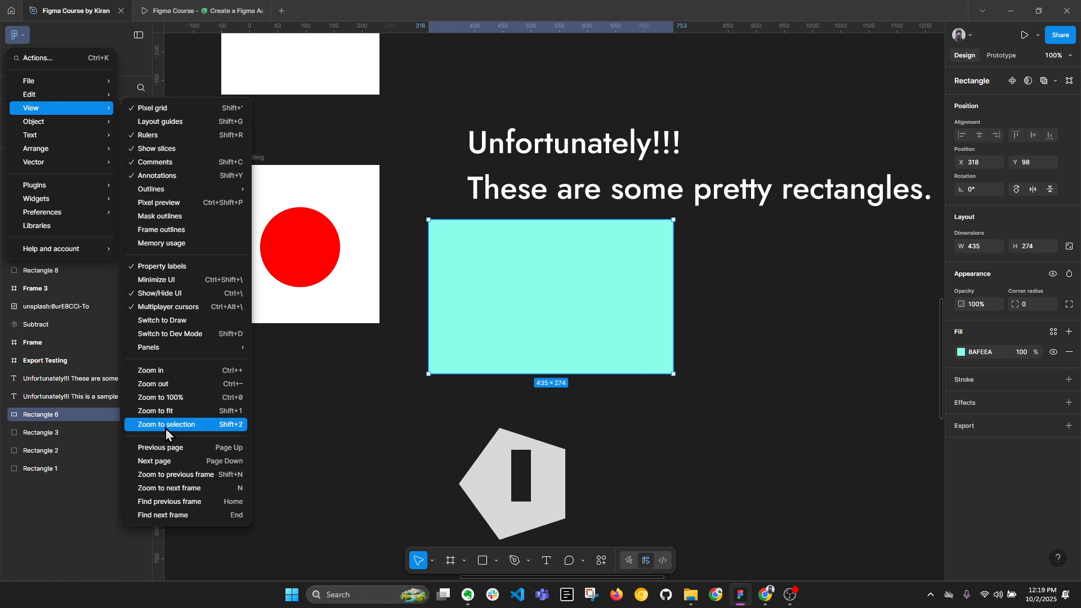
left_click(326, 423)
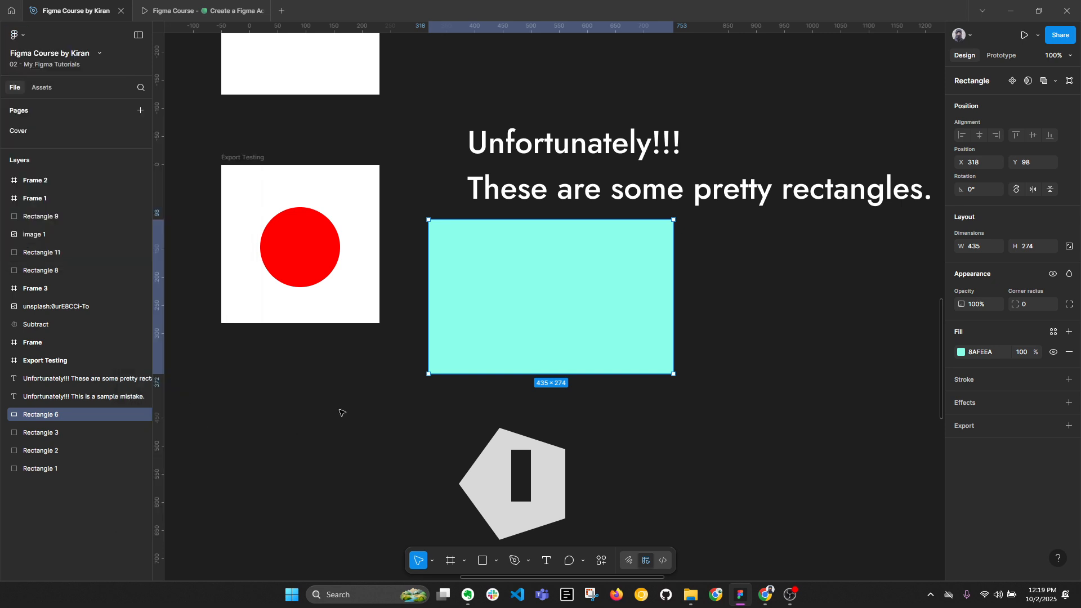
key("shift+1")
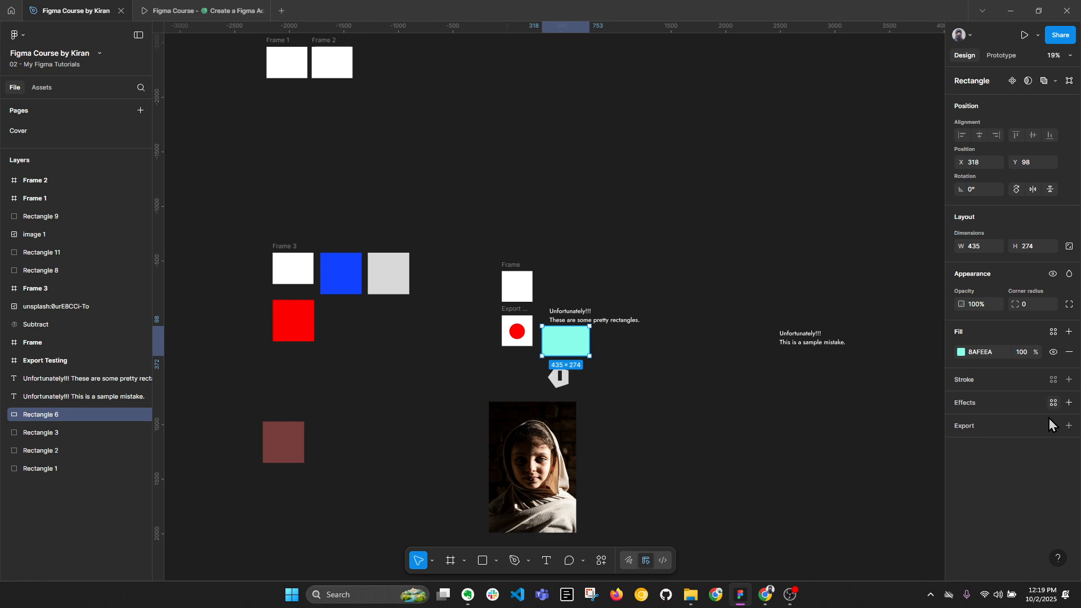
Move Frame 1 and Frame 2 together closer to the other objects, level with Frame 3, and zoom to fit everything.
left_click_drag(237, 45, 690, 277)
left_click(718, 175)
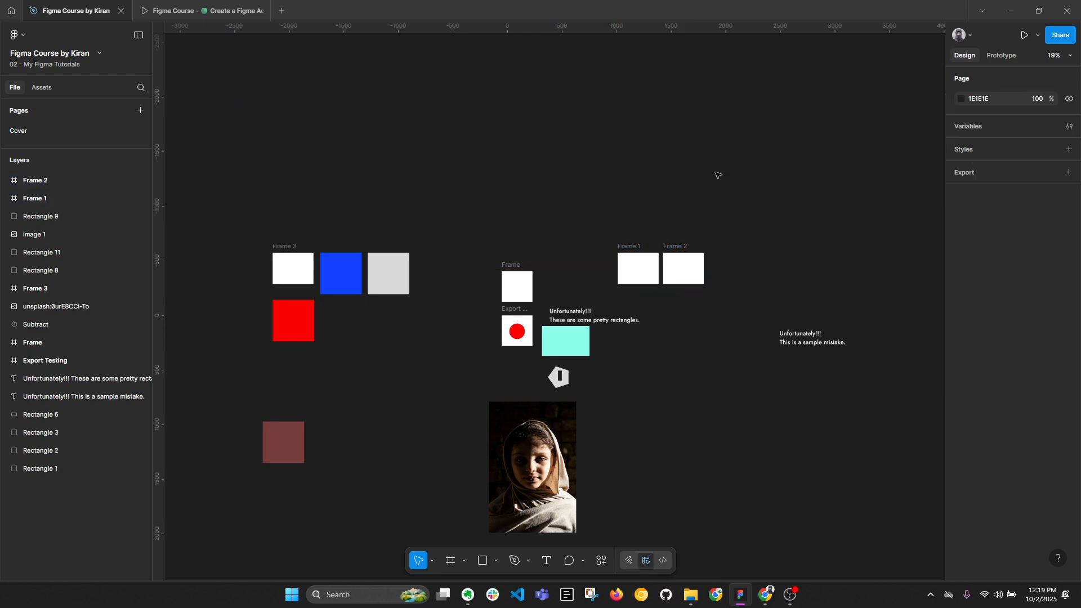
key("shift+1")
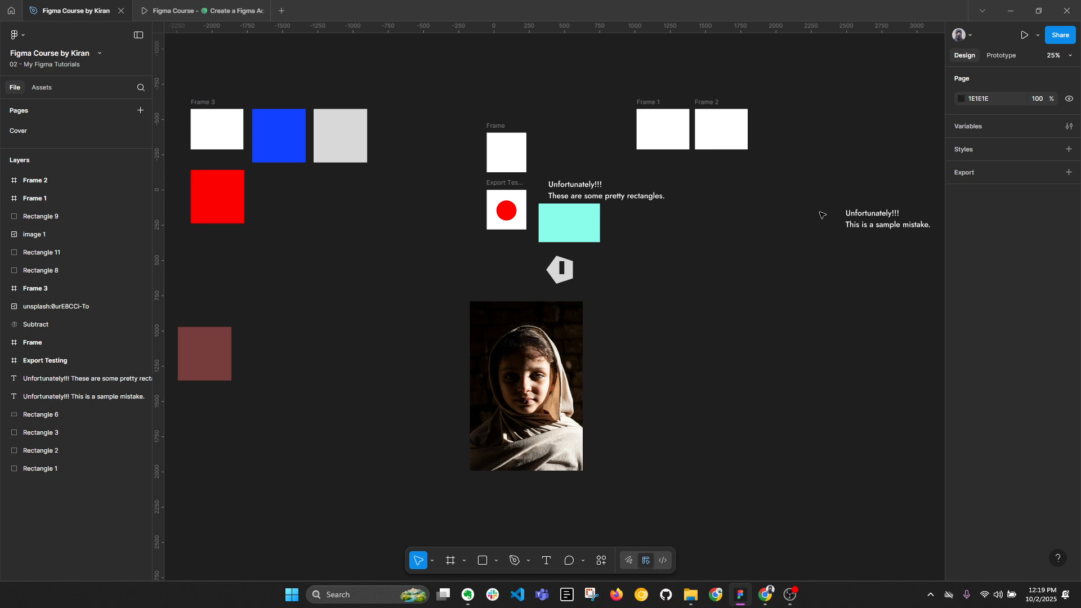
Zoom to the selected turquoise rectangle and scroll the canvas horizontally and vertically around it.
left_click(581, 227)
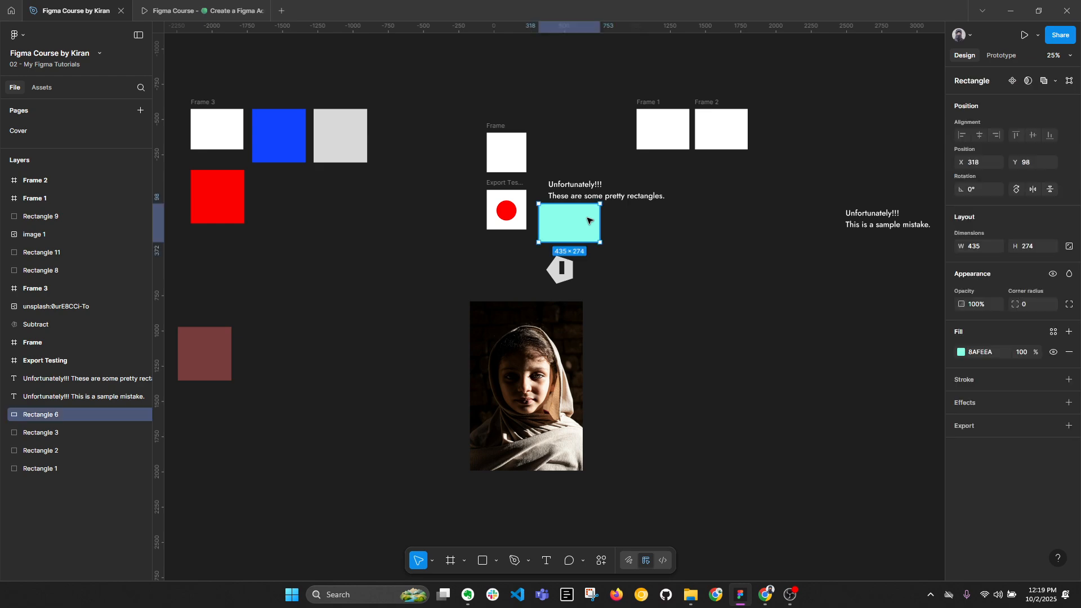
key("shift+2")
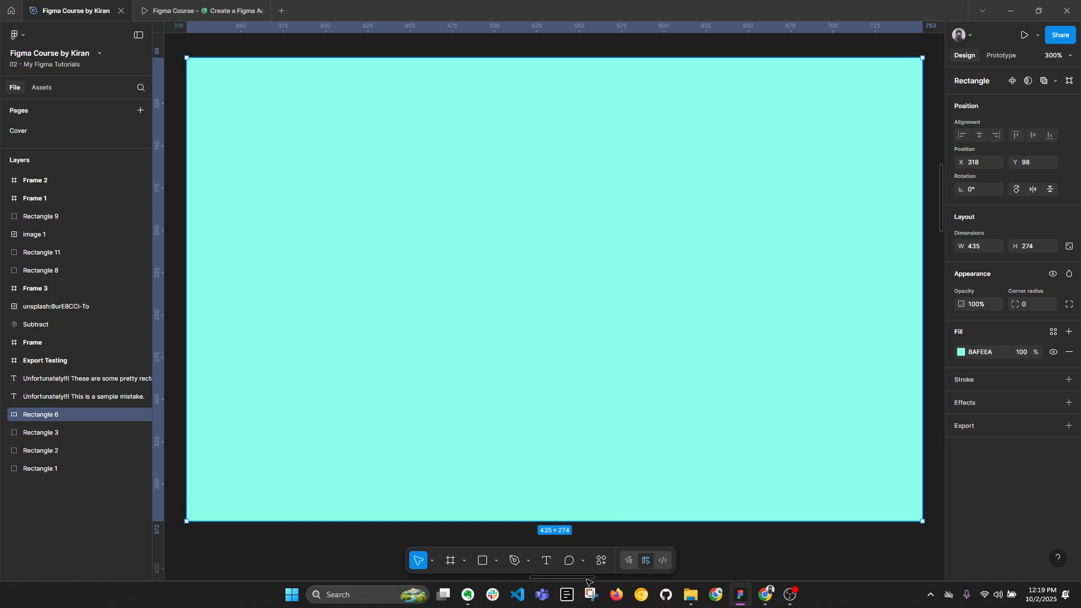
mouse_move(586, 581)
left_mouse_down()
mouse_move(567, 580)
mouse_move(741, 572)
mouse_move(606, 576)
left_mouse_up()
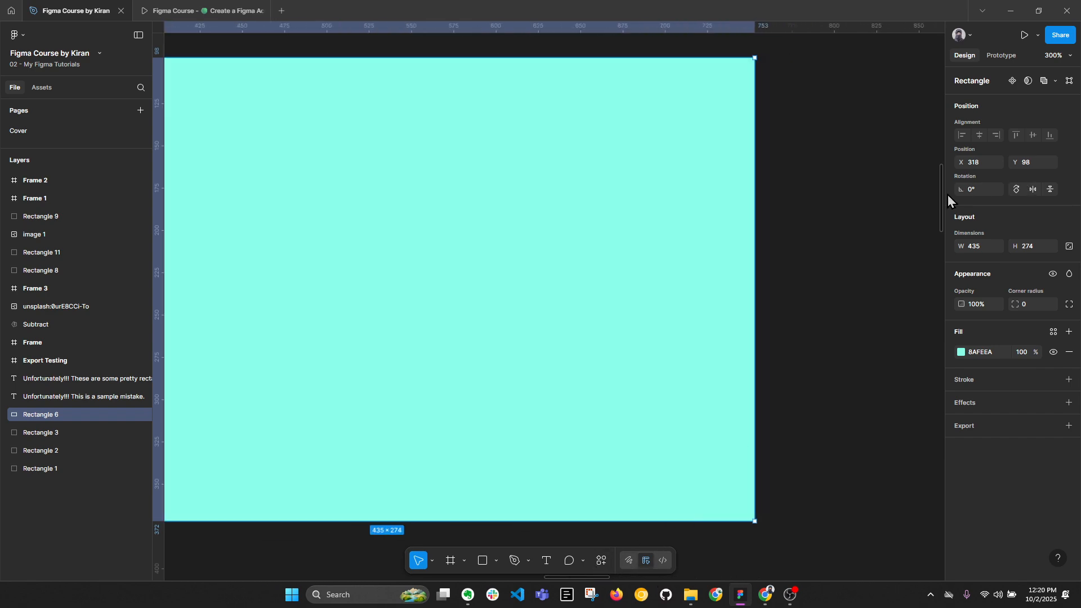
left_click_drag(940, 198, 956, 178)
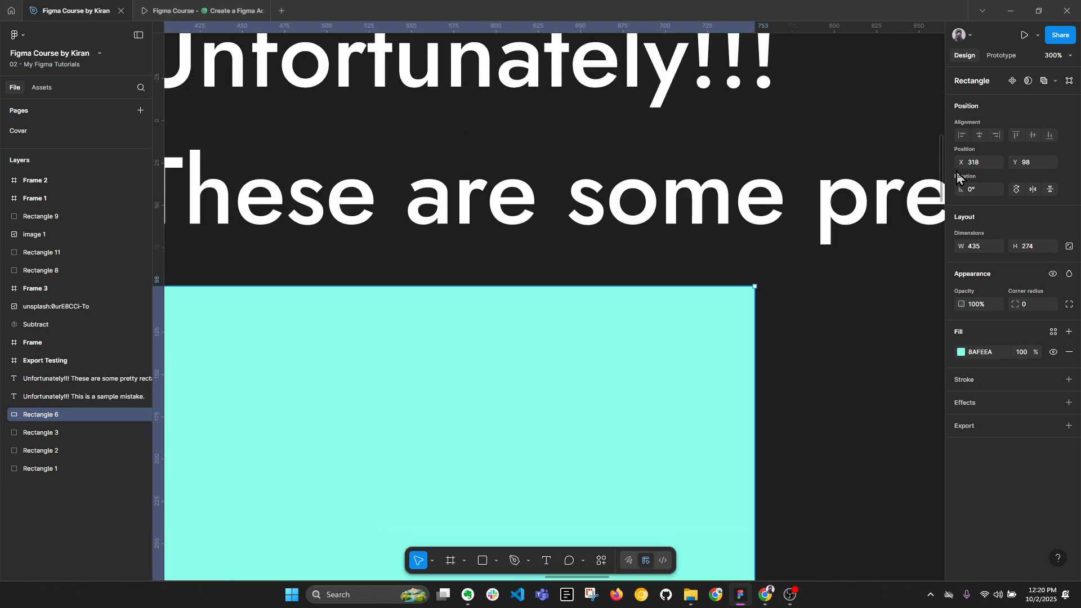
scroll(837, 238, "down", 10)
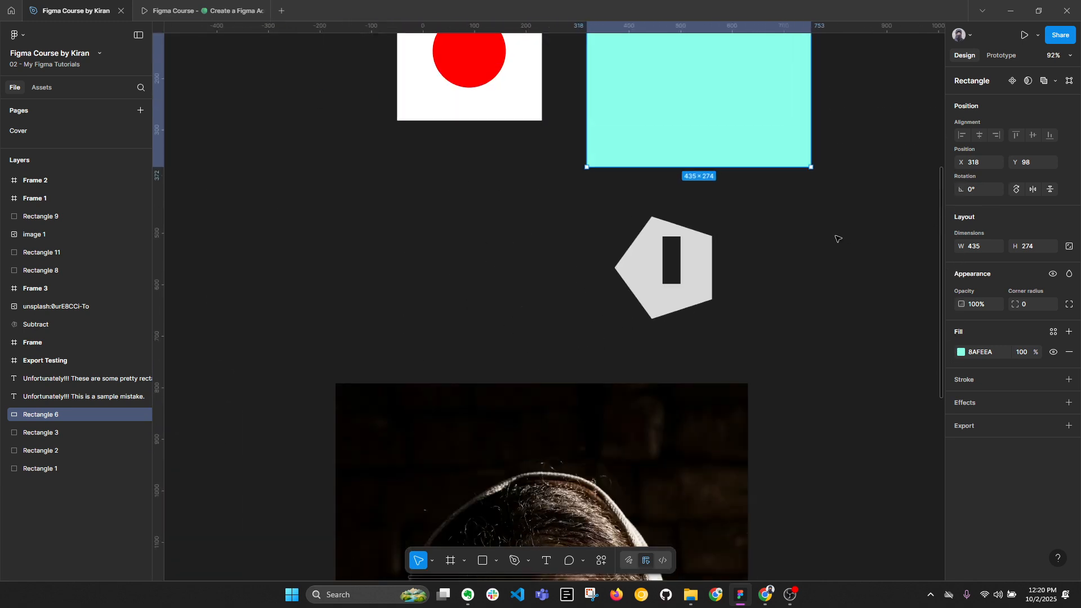
scroll(838, 238, "down", 4)
left_click(605, 242)
left_click_drag(625, 235, 439, 374)
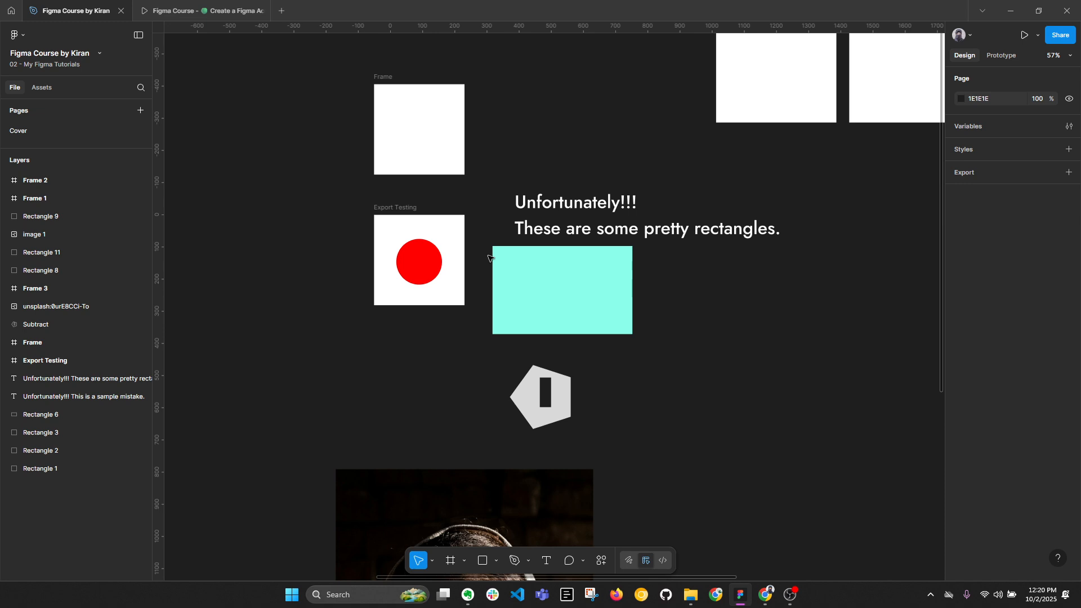
Select and deselect the empty square frame above Export Testing, and pan across the canvas to the coloured squares and back.
left_click(402, 105)
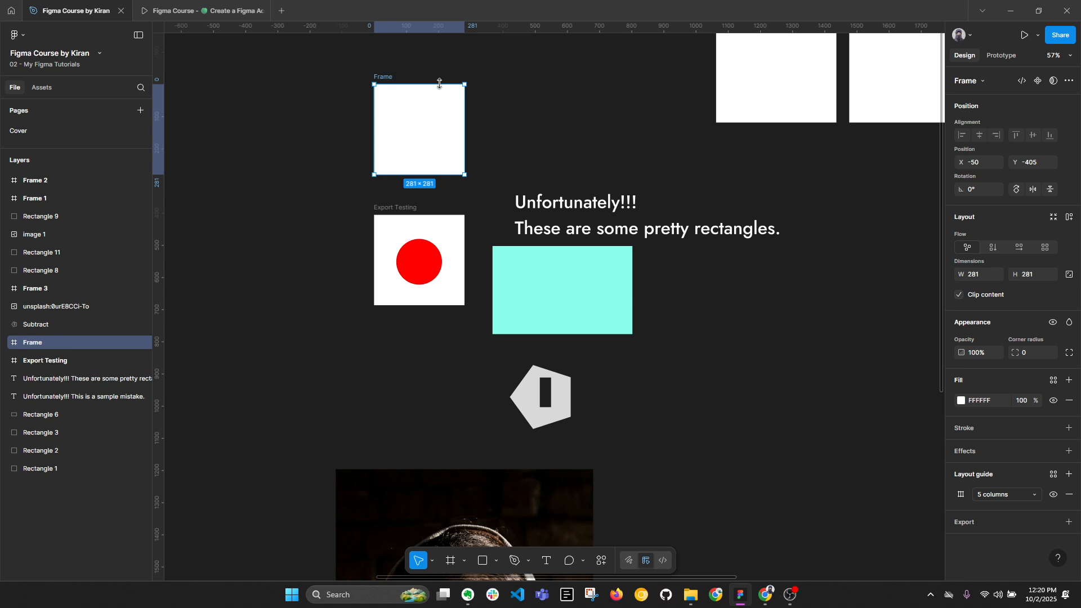
left_click(659, 130)
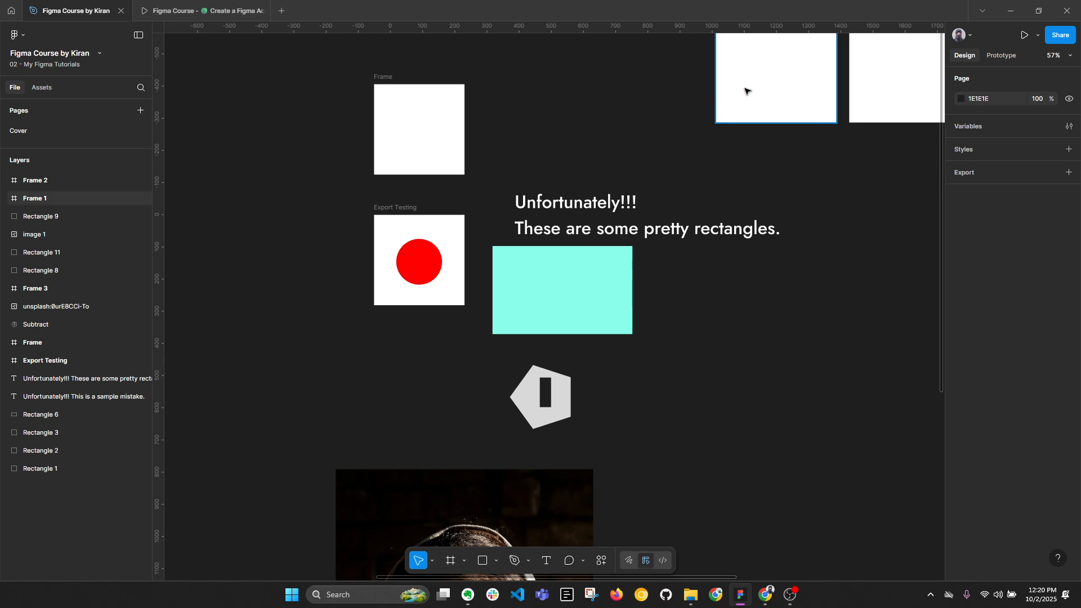
key("space")
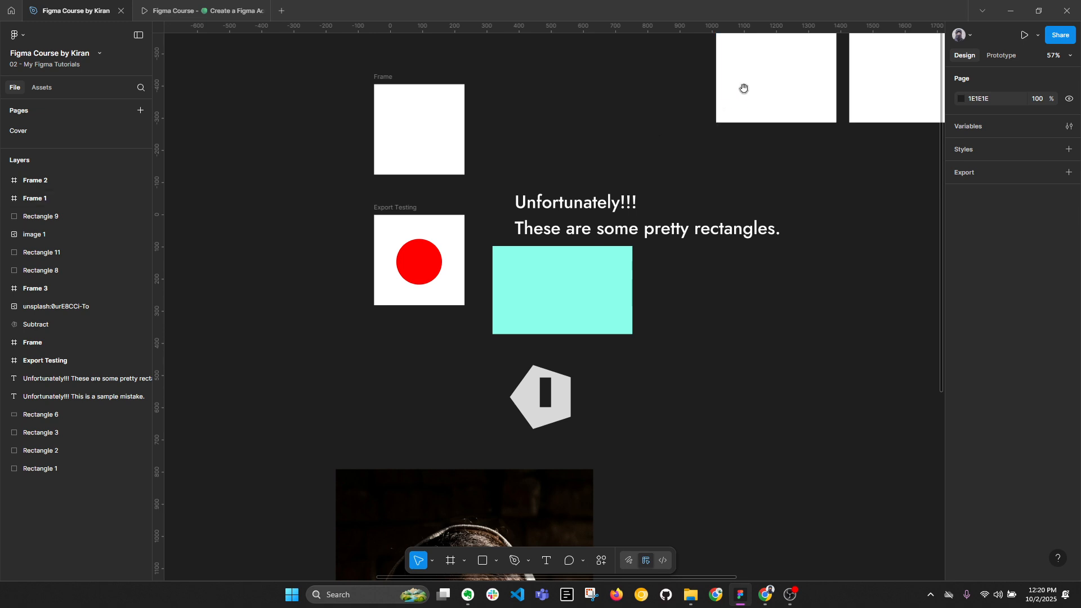
left_click_drag(743, 87, 1021, 178)
left_click_drag(430, 403, 937, 244)
left_click_drag(589, 407, 427, 517)
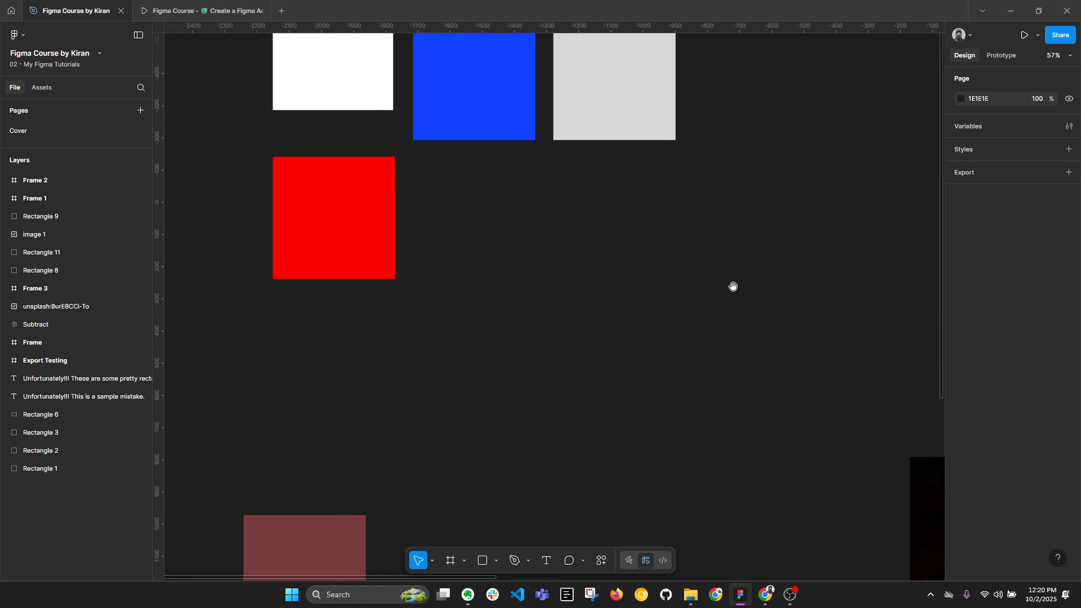
left_click_drag(733, 288, 380, 433)
left_click_drag(599, 340, 379, 263)
Try moving the empty square frame above Export Testing, and undo the move.
left_click(369, 202)
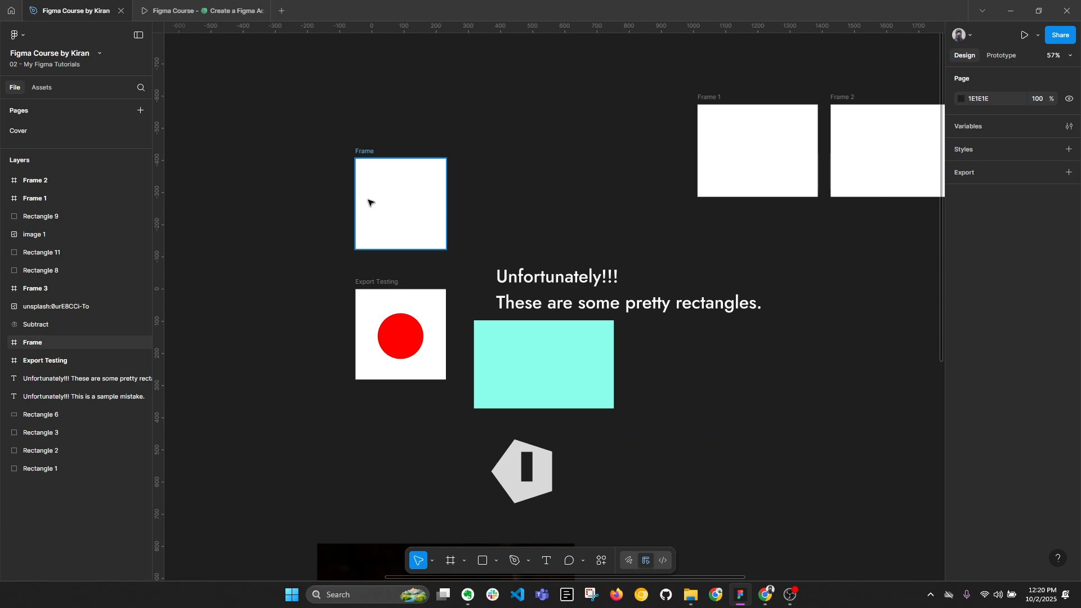
left_click(369, 203)
left_click_drag(369, 203, 440, 160)
key("ctrl+z")
Select the empty square frame and the Export Testing frame, and move both farther from the turquoise rectangle.
left_click(390, 191)
left_click_drag(314, 113, 449, 427)
left_click_drag(415, 237, 237, 224)
left_click(374, 181)
left_click_drag(374, 181, 574, 155)
Set the text spell check language to English (United States).
left_click(17, 35)
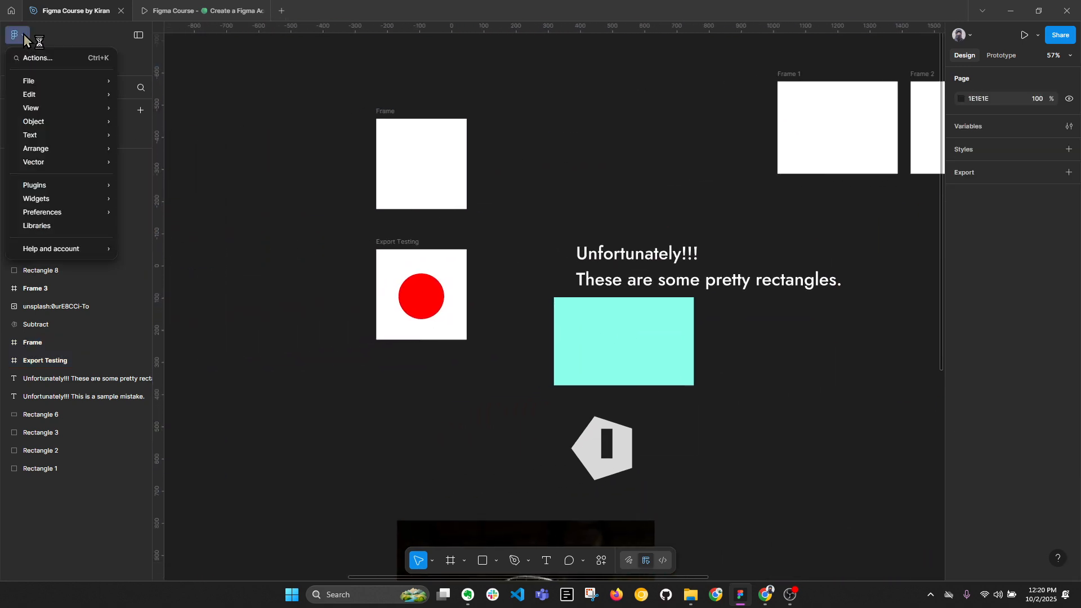
mouse_move(45, 139)
mouse_move(44, 100)
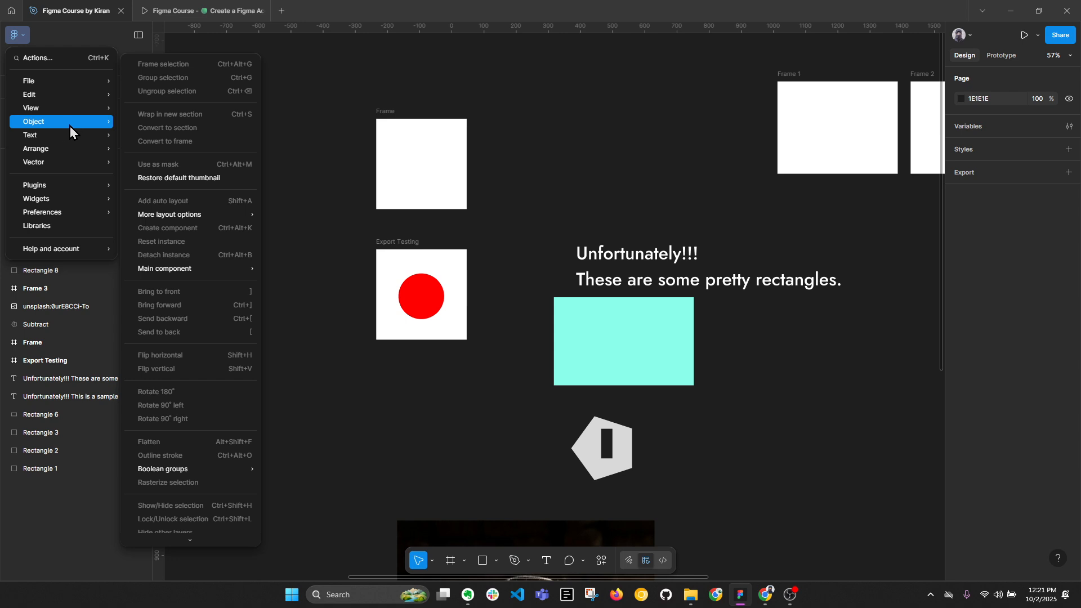
mouse_move(157, 475)
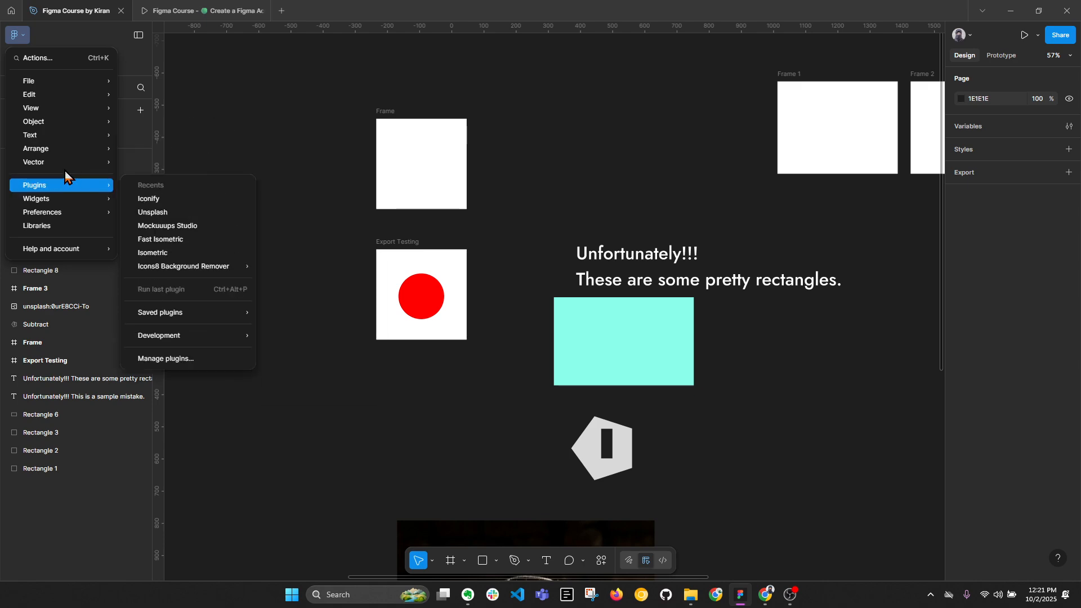
mouse_move(55, 152)
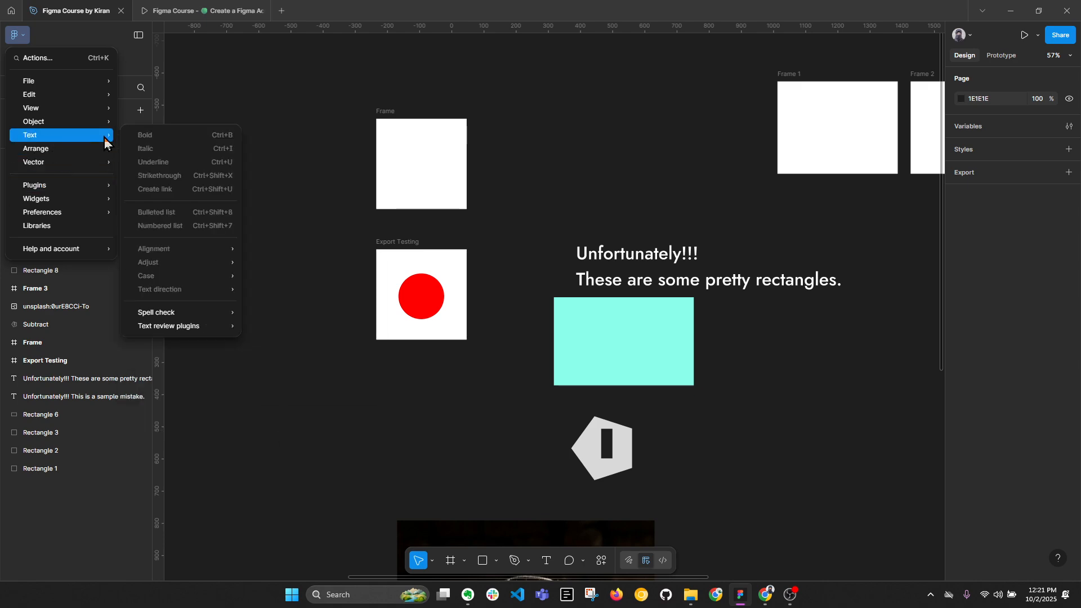
mouse_move(175, 325)
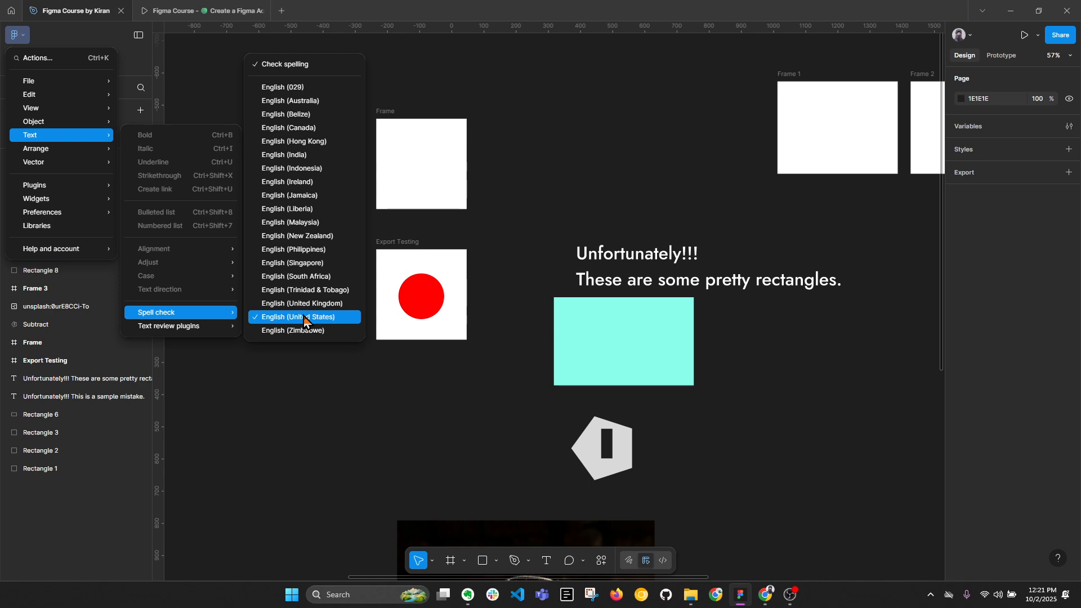
left_click(305, 317)
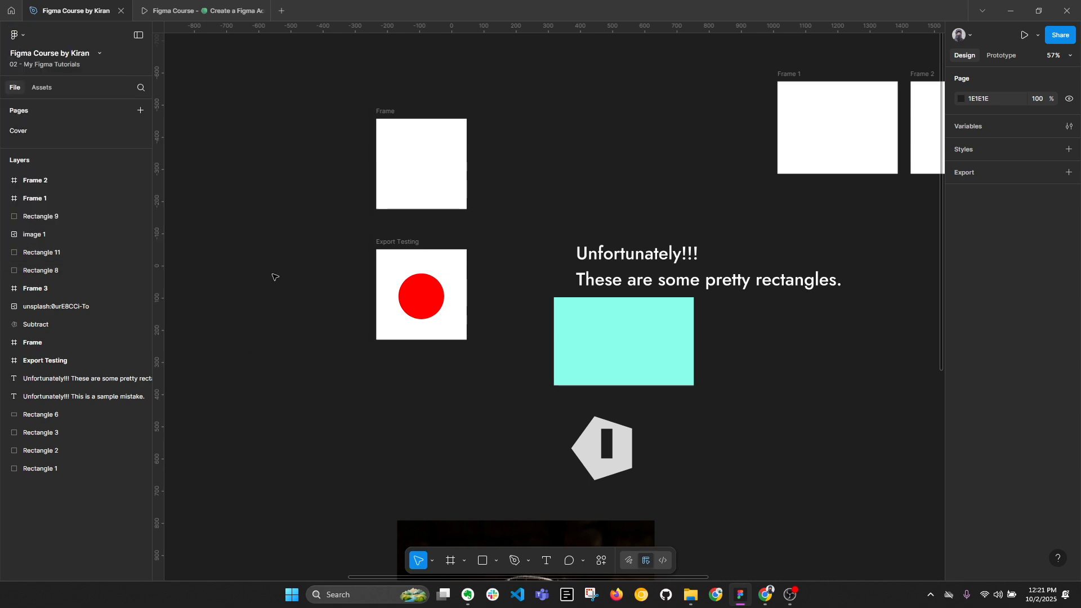
left_click(17, 35)
mouse_move(38, 85)
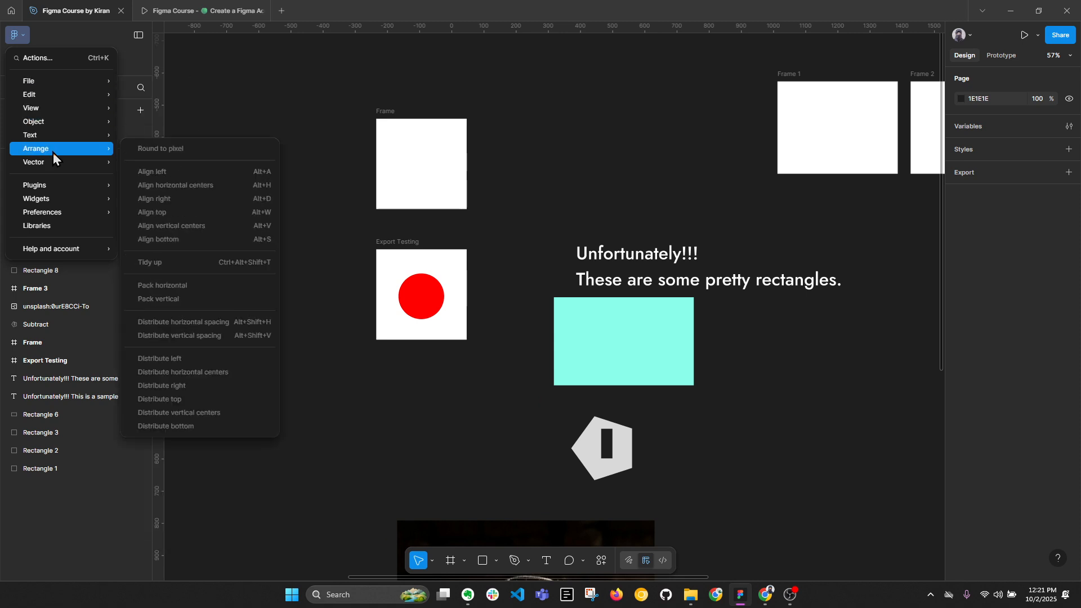
mouse_move(70, 191)
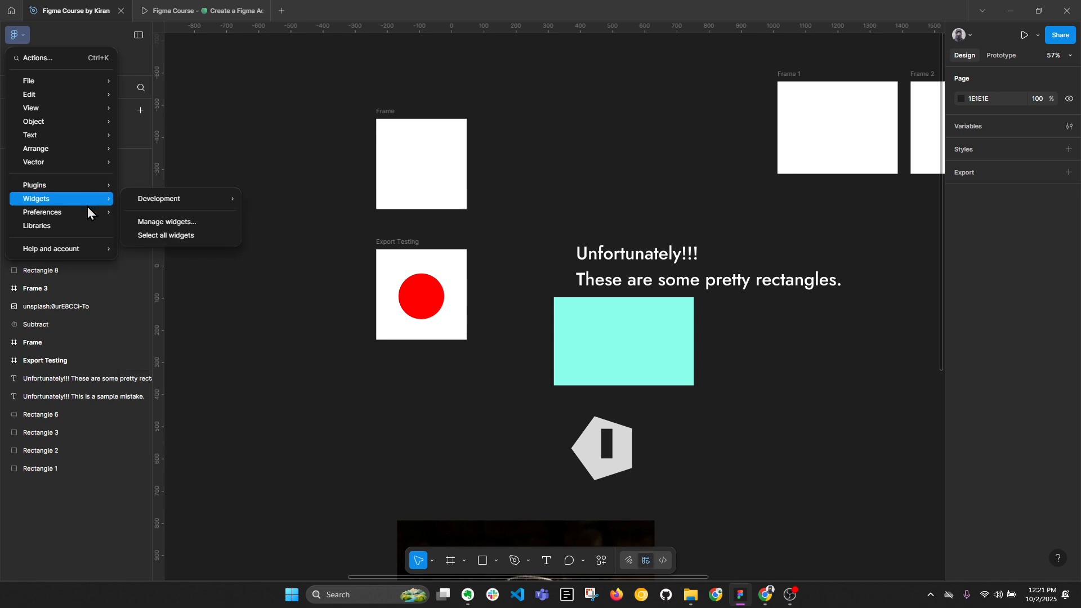
mouse_move(86, 214)
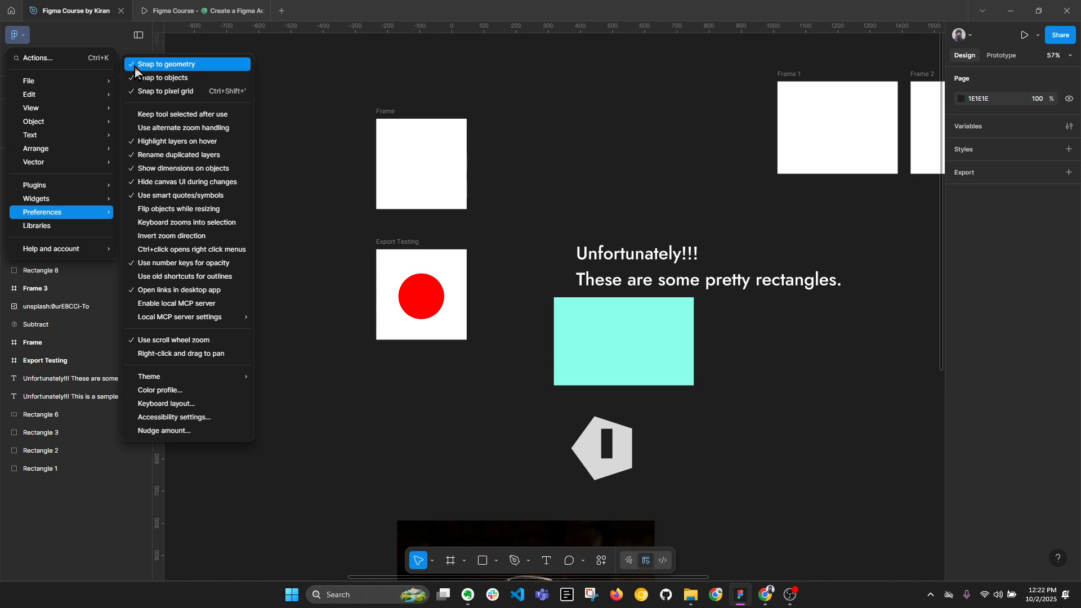
mouse_move(169, 377)
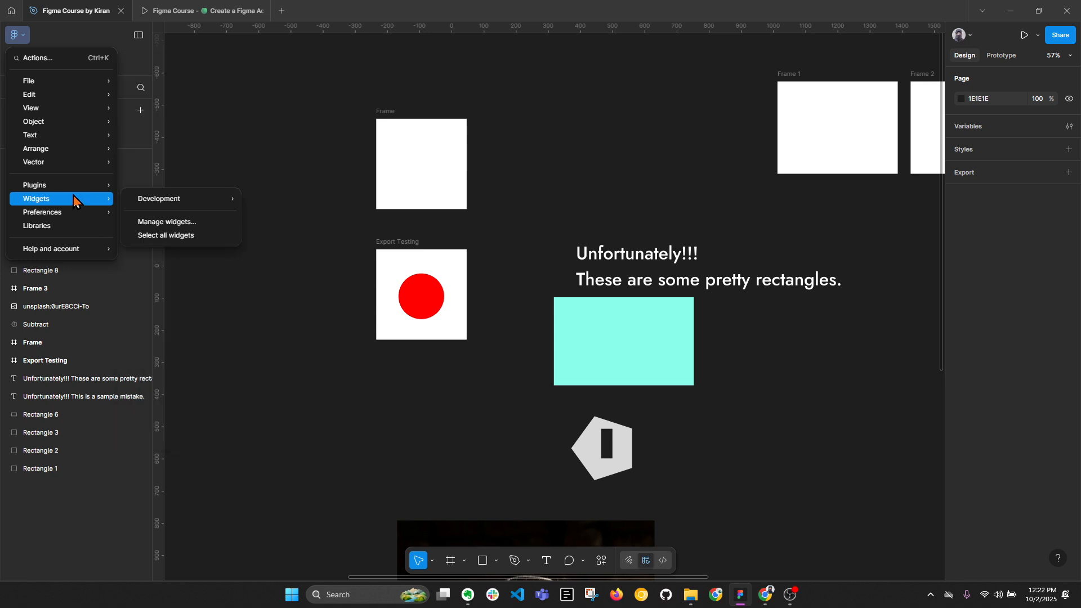
left_click(350, 100)
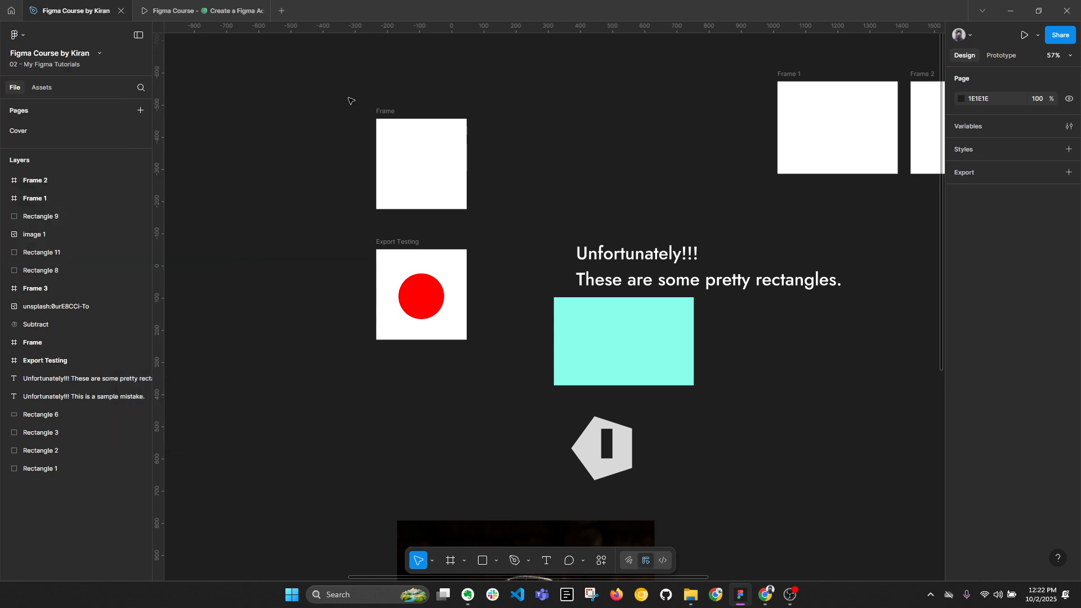